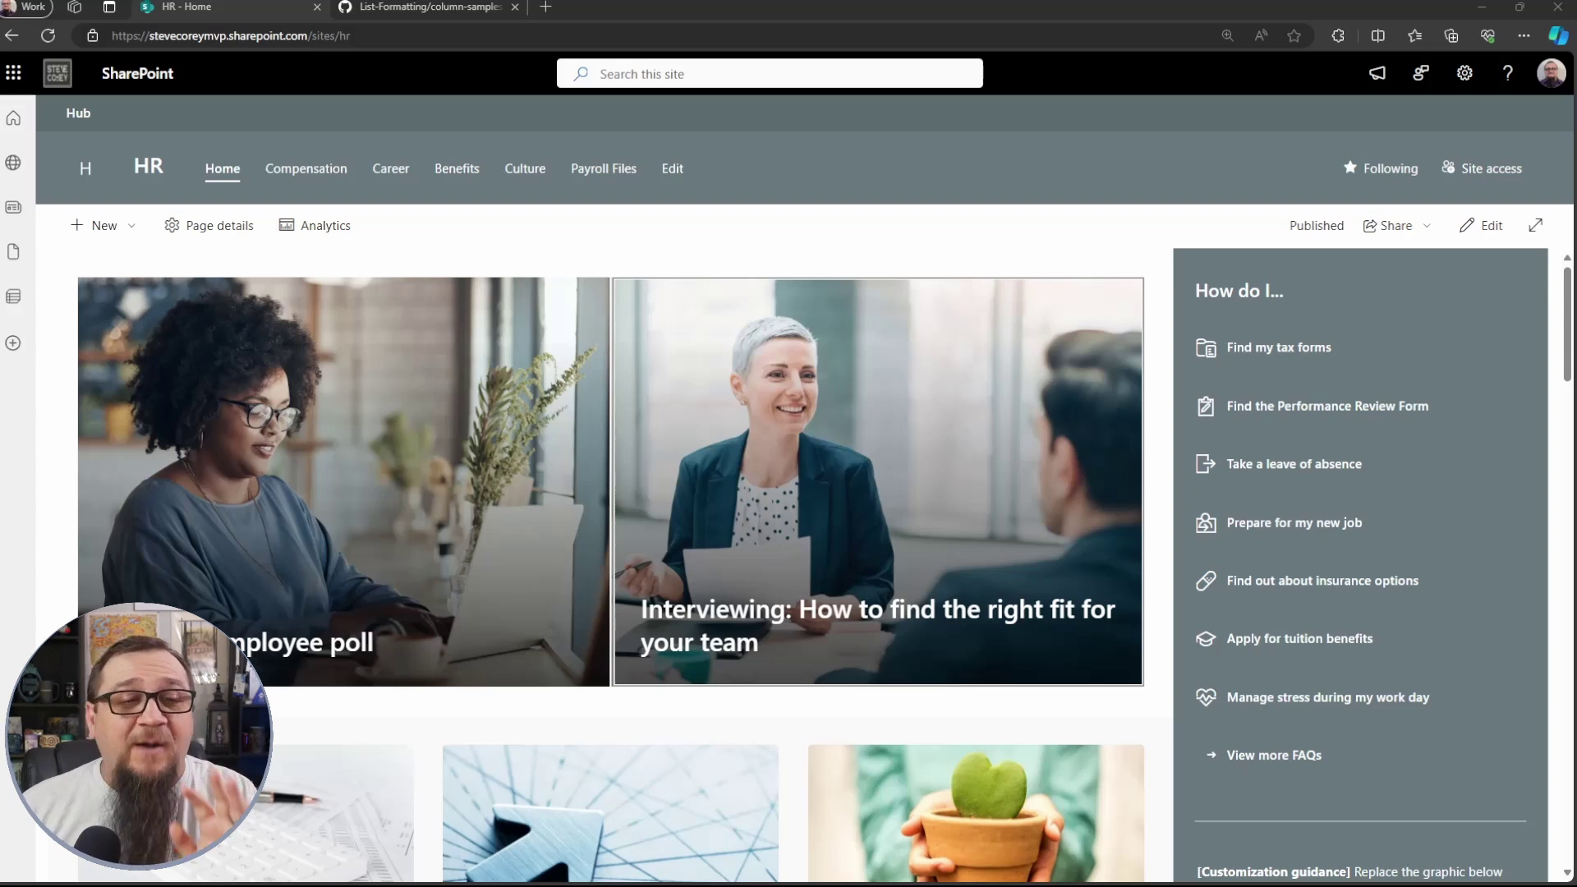
Start a new list from Microsoft's Content scheduler template after previewing its features.
{"action": "left_click", "coordinate": [104, 225]}
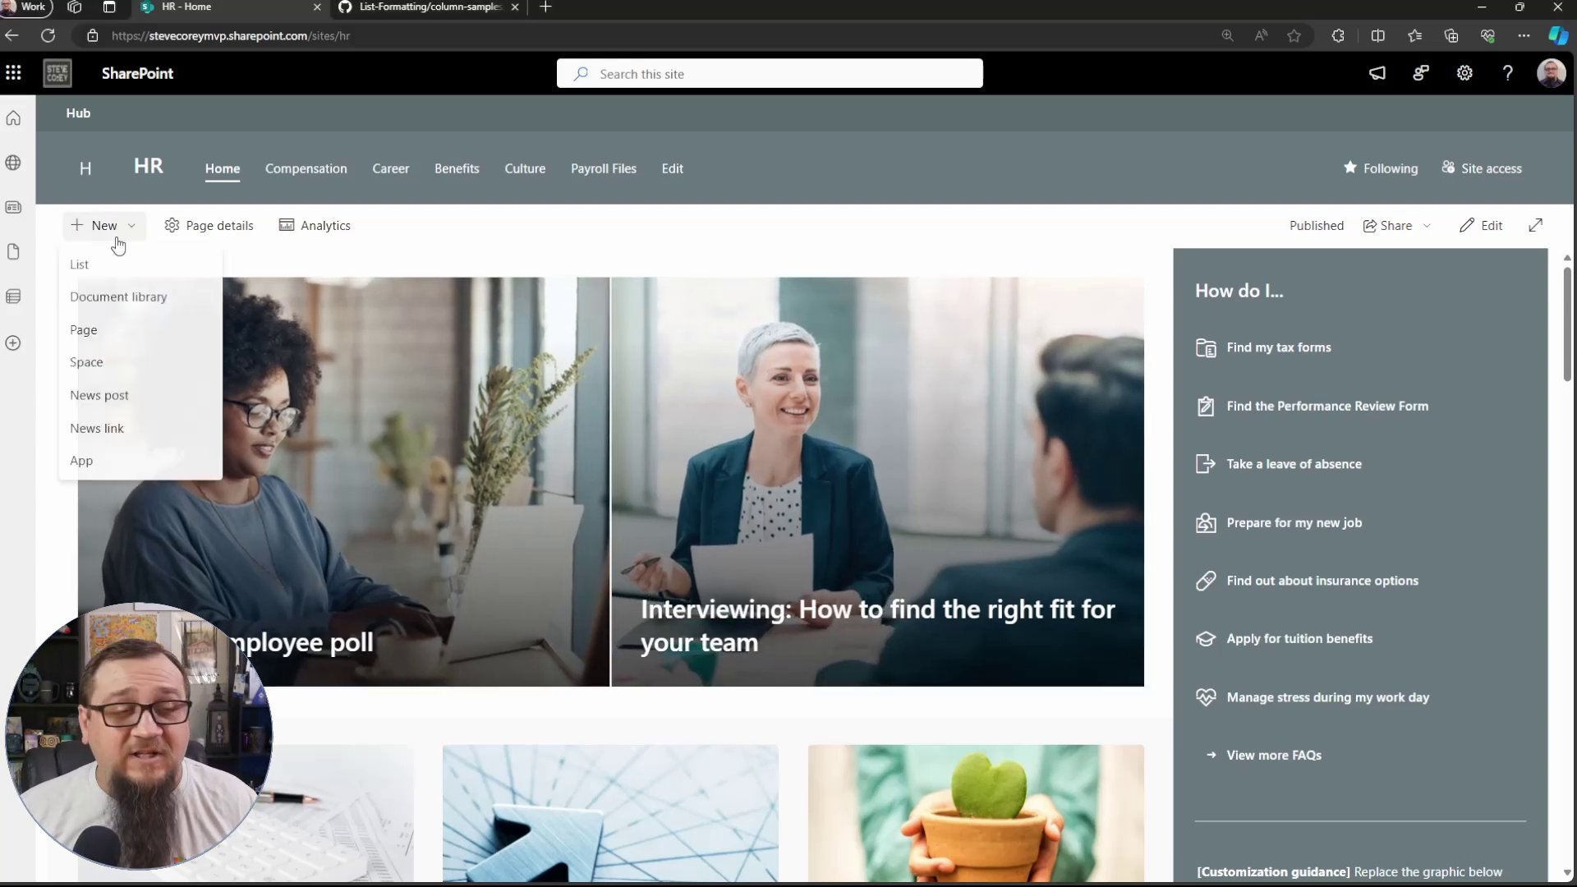
{"action": "left_click", "coordinate": [131, 296]}
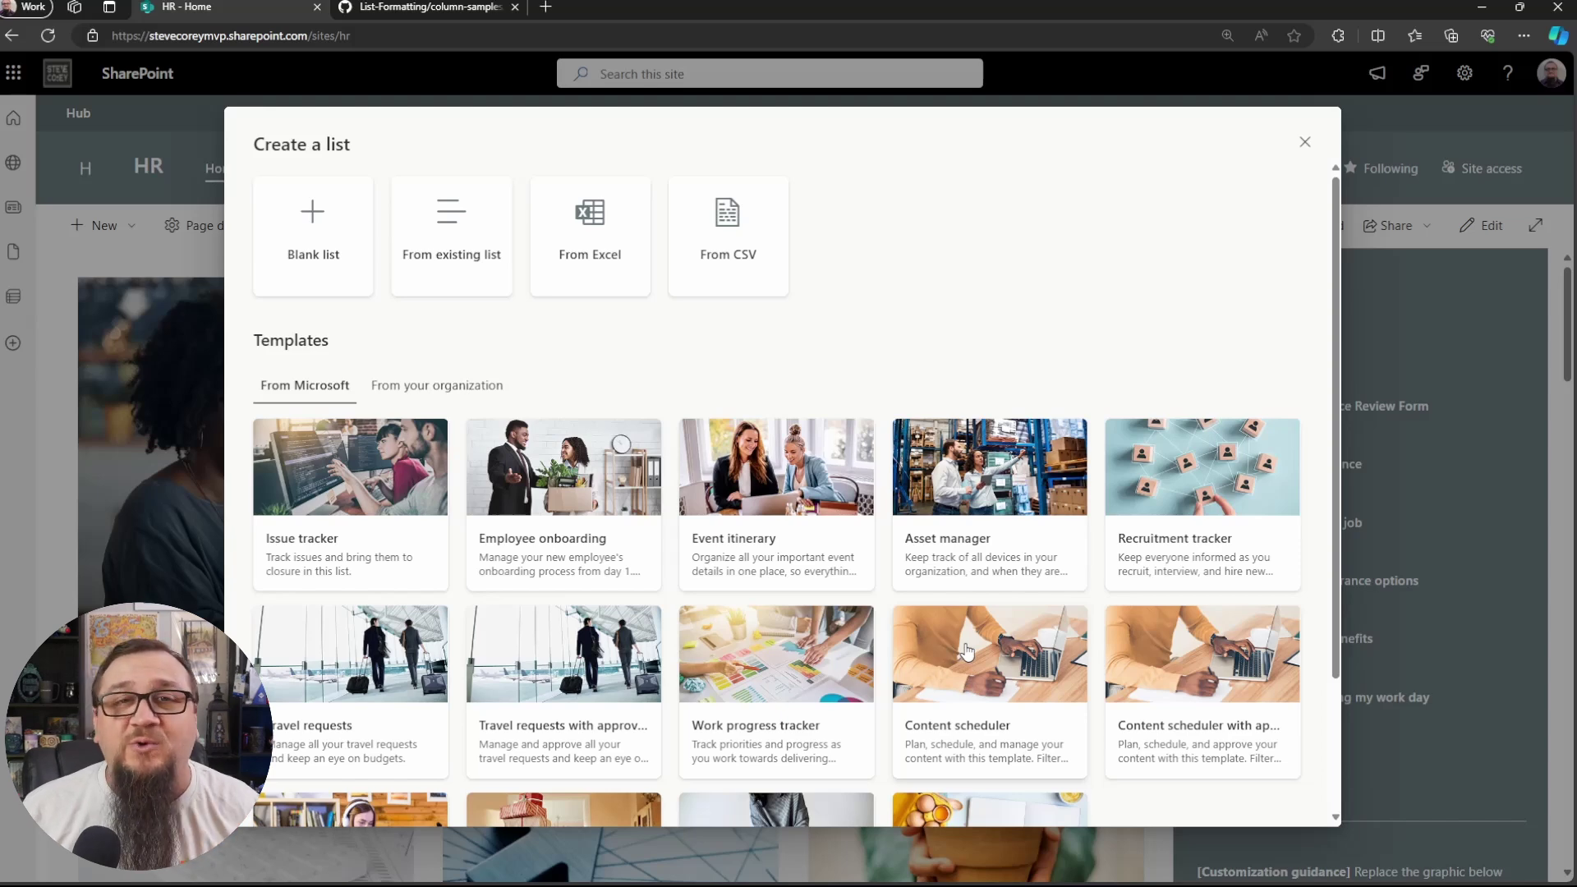
{"action": "left_click", "coordinate": [969, 702]}
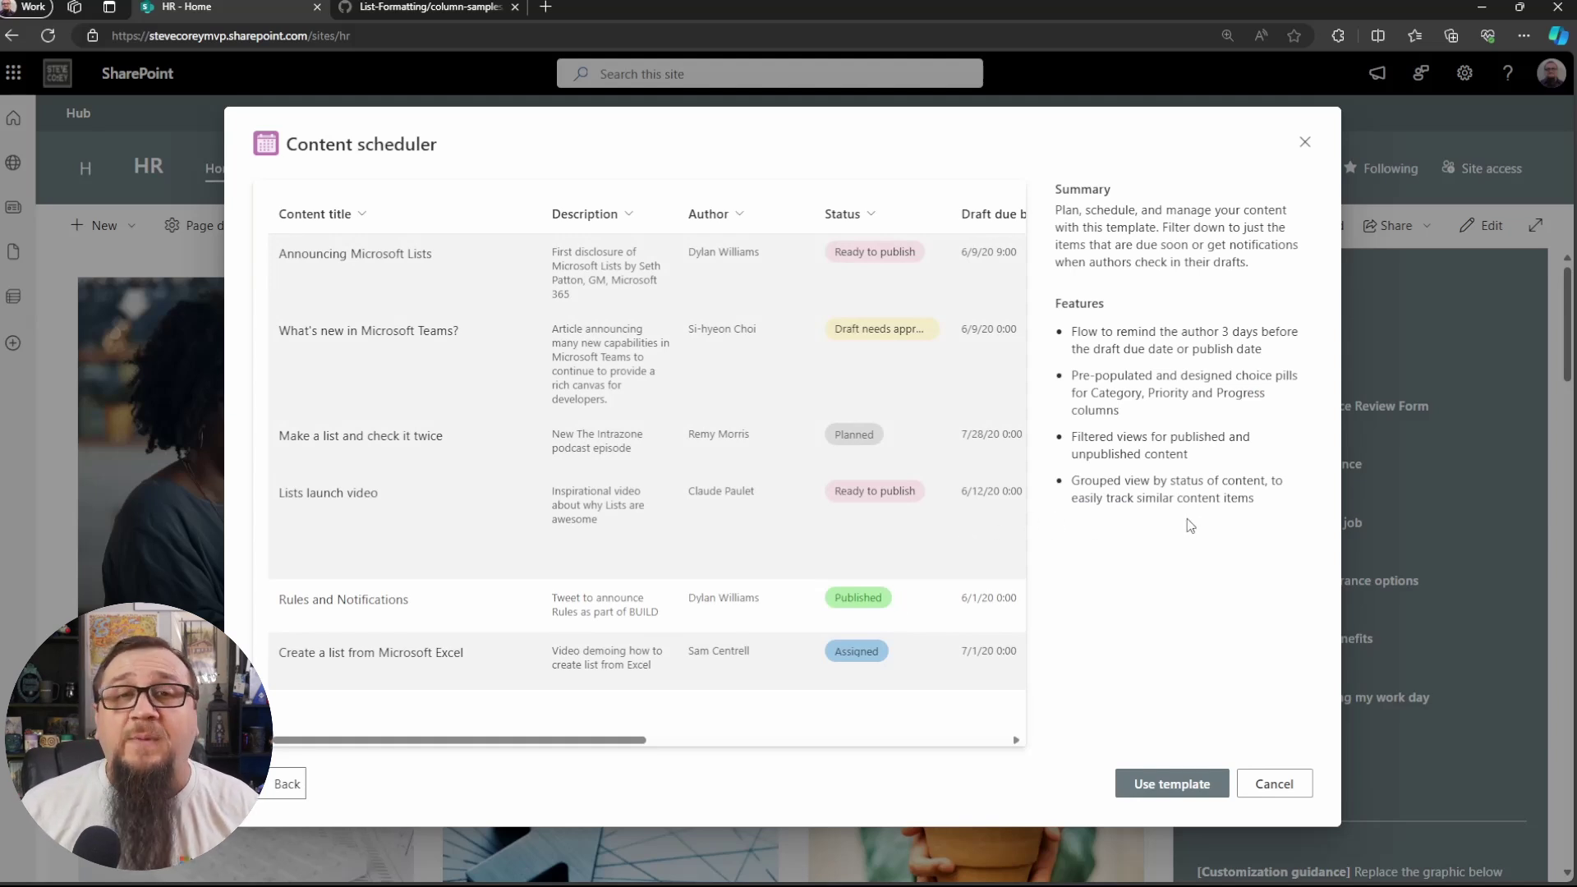
{"action": "left_click_drag", "start_coordinate": [1069, 332], "coordinate": [1295, 359]}
{"action": "left_click", "coordinate": [1296, 358]}
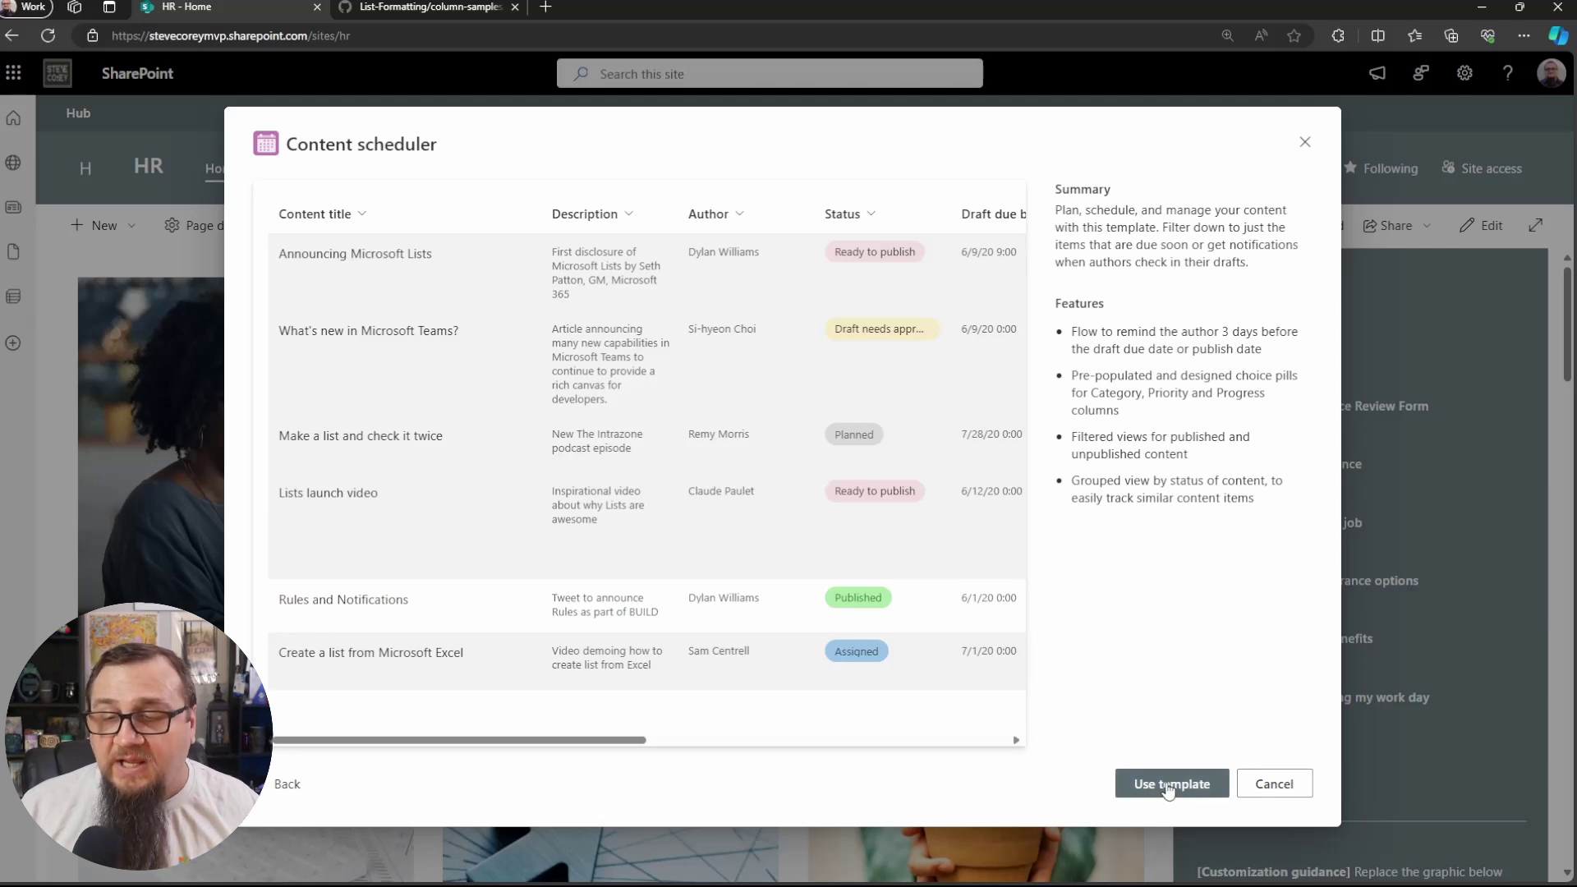
{"action": "left_click", "coordinate": [1172, 789]}
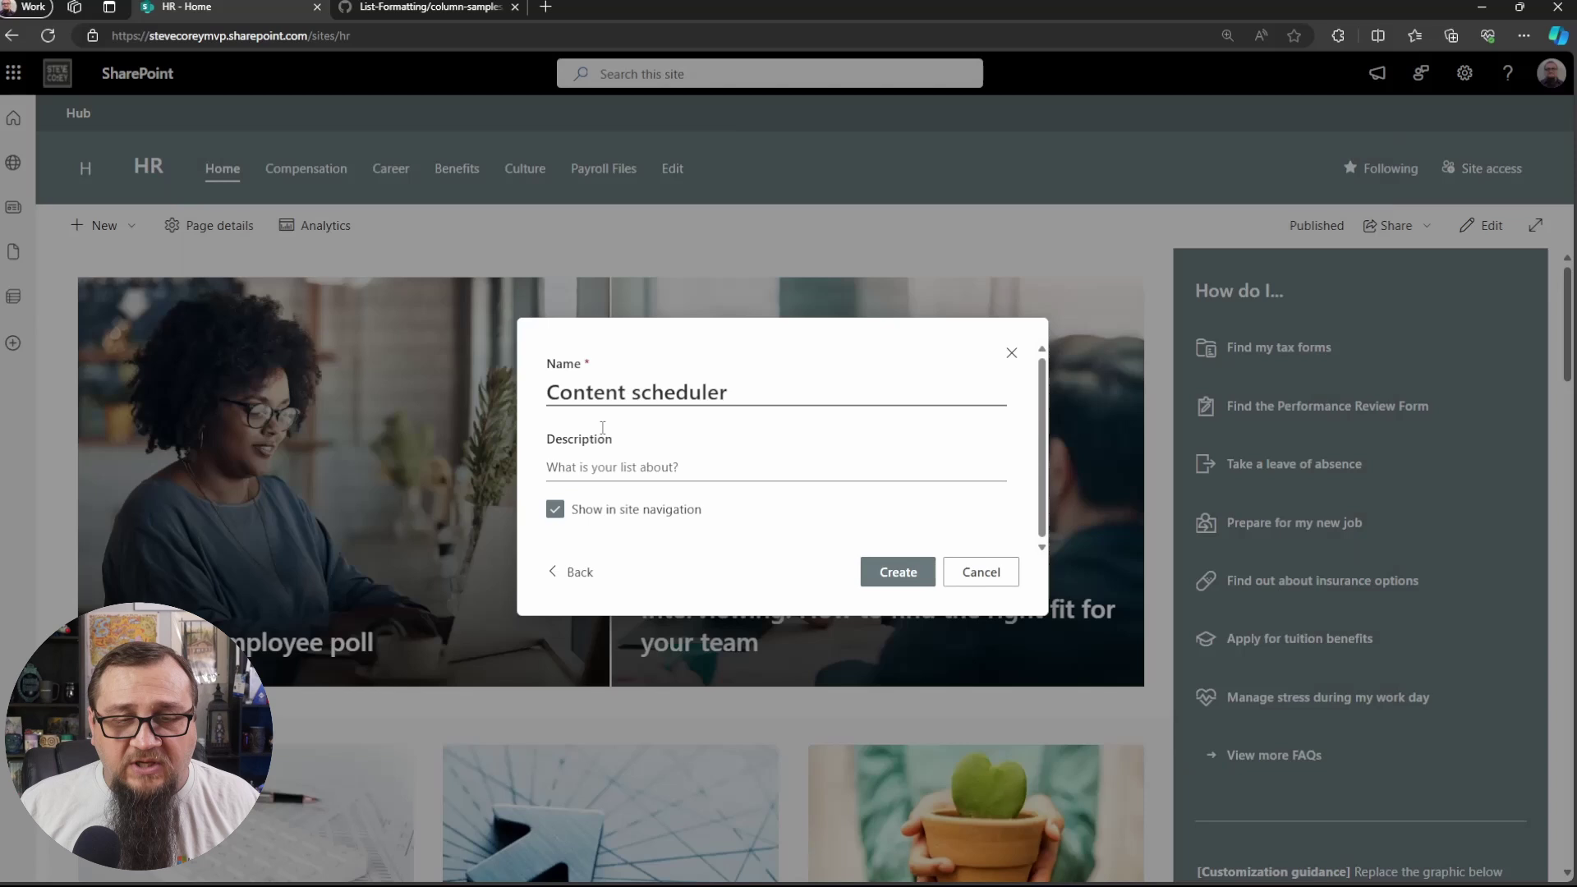
Create the Content scheduler list and get through the reminder feature setup notice.
{"action": "left_click", "coordinate": [895, 577]}
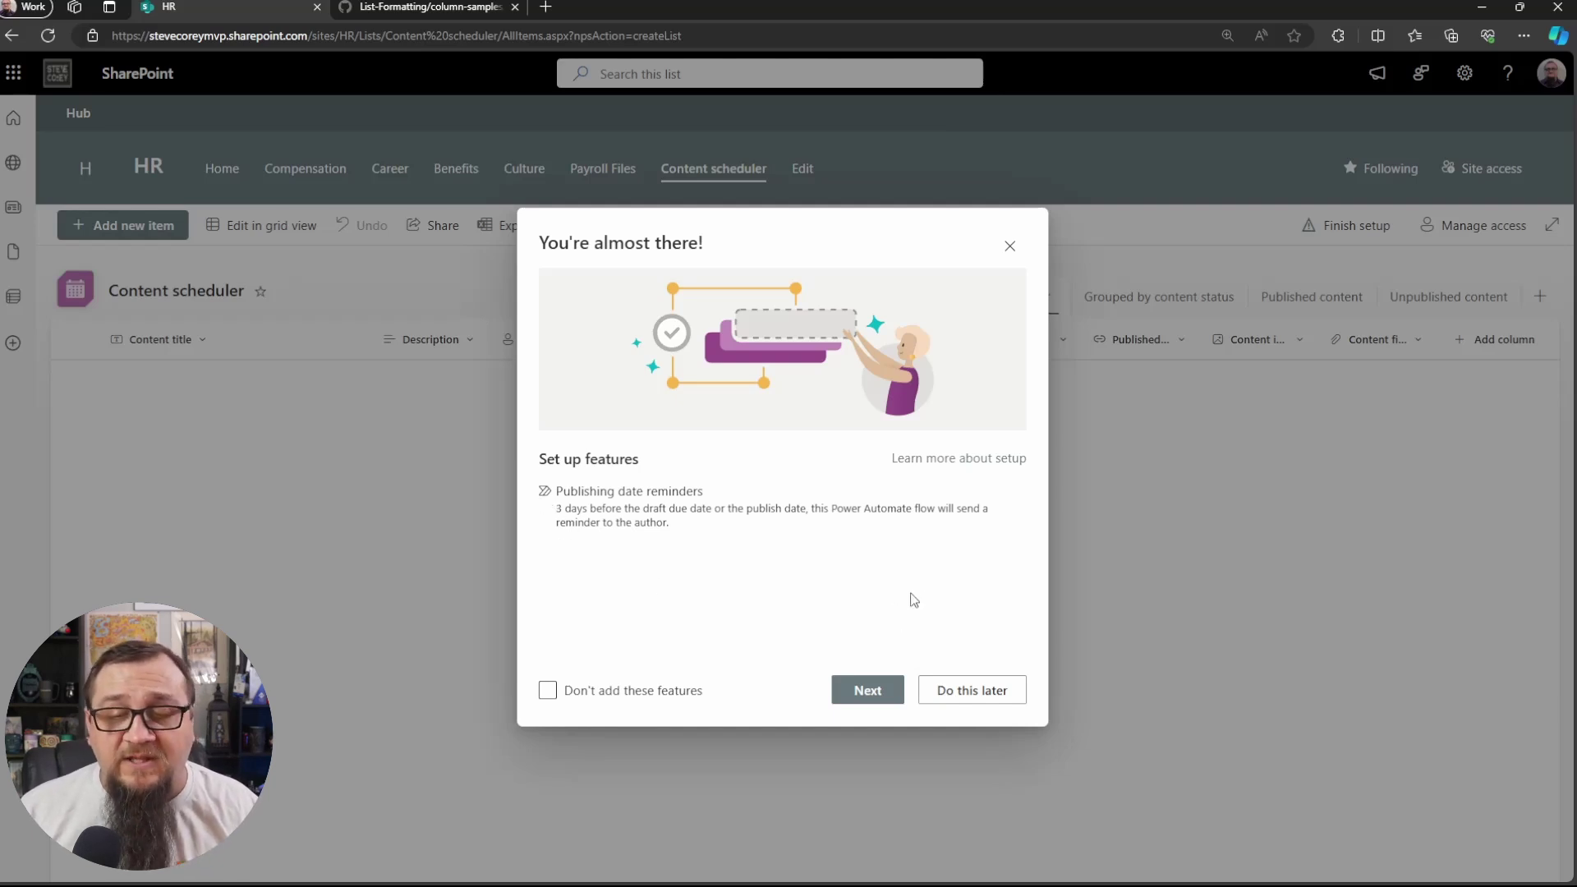
{"action": "left_click", "coordinate": [869, 690]}
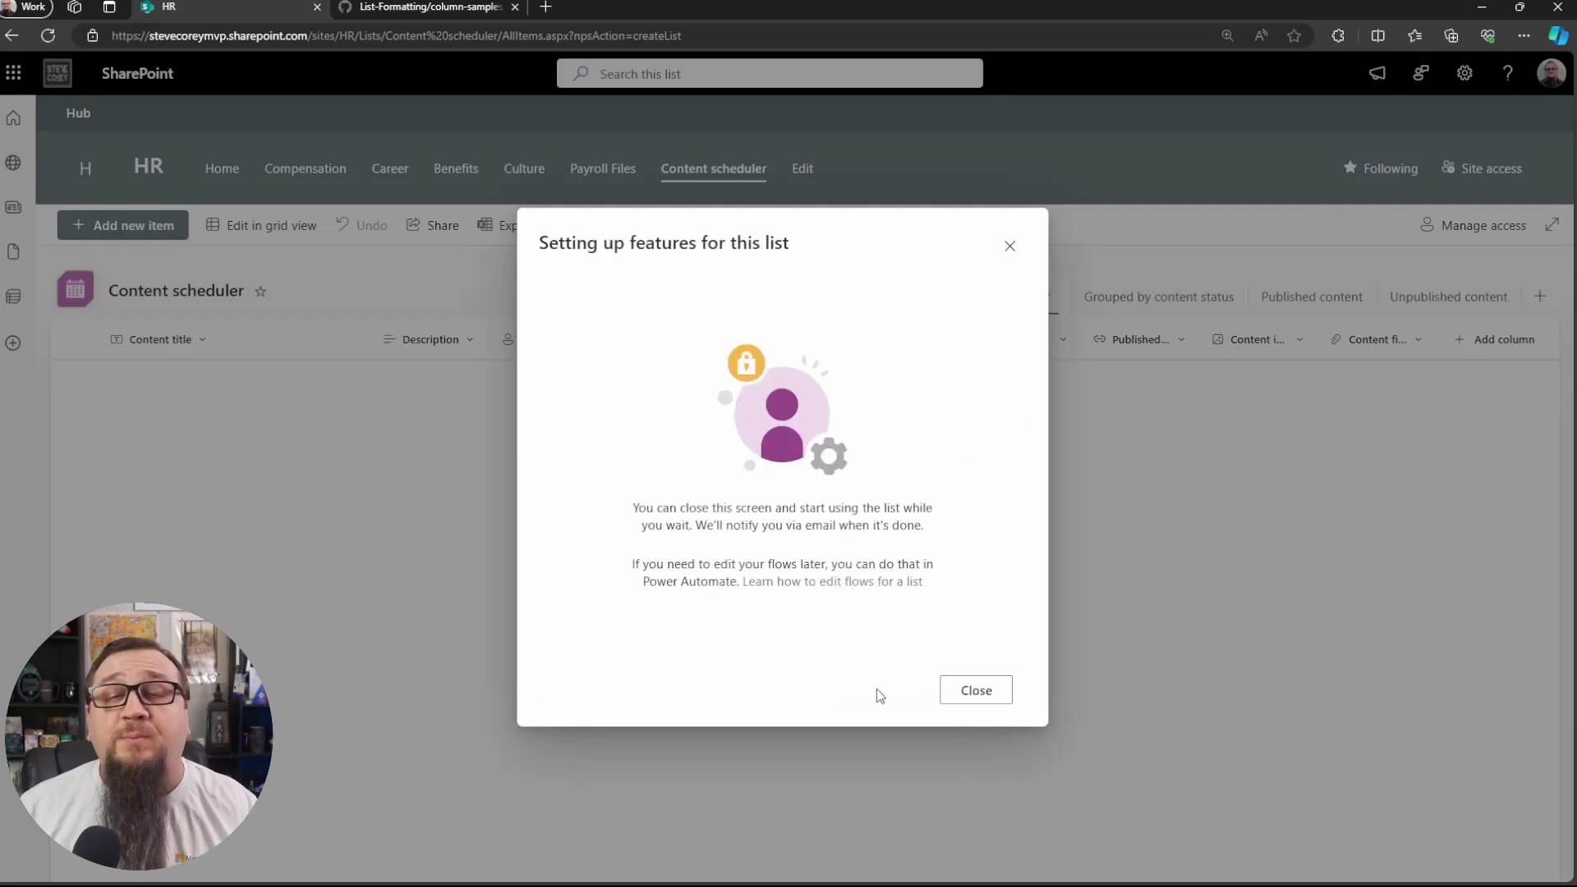
{"action": "left_click", "coordinate": [977, 694]}
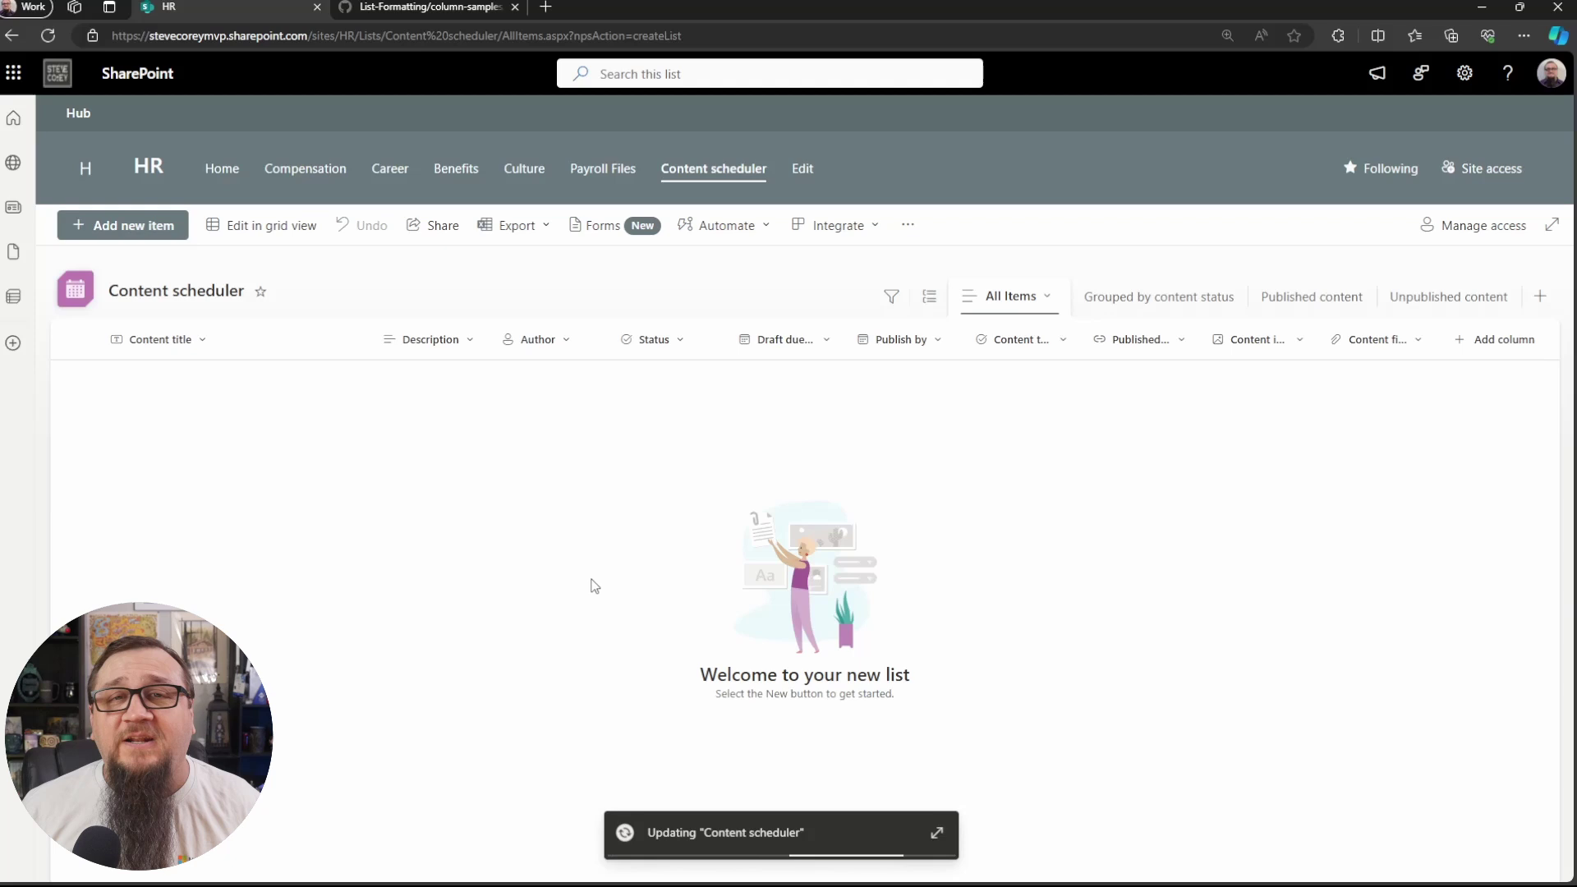
Add 'Open Enrollment announcement': status Planned, publish date June 15, content type Help article.
{"action": "left_click", "coordinate": [123, 225]}
{"action": "type", "text": "Open Enrollment announcement"}
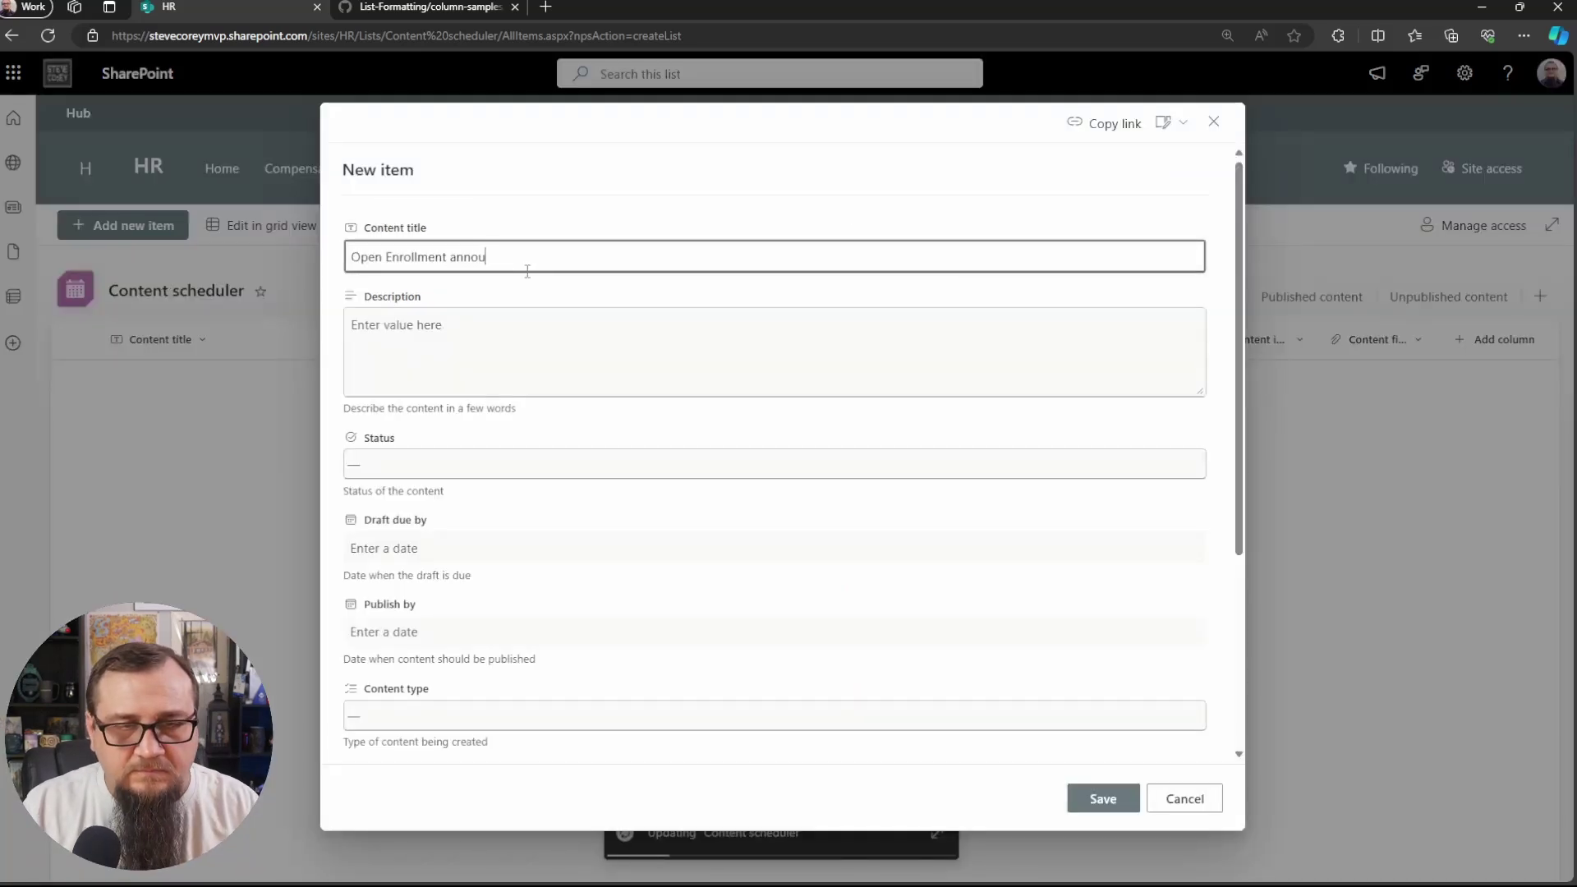
{"action": "left_click", "coordinate": [559, 465]}
{"action": "left_click", "coordinate": [566, 510]}
{"action": "left_click", "coordinate": [506, 631]}
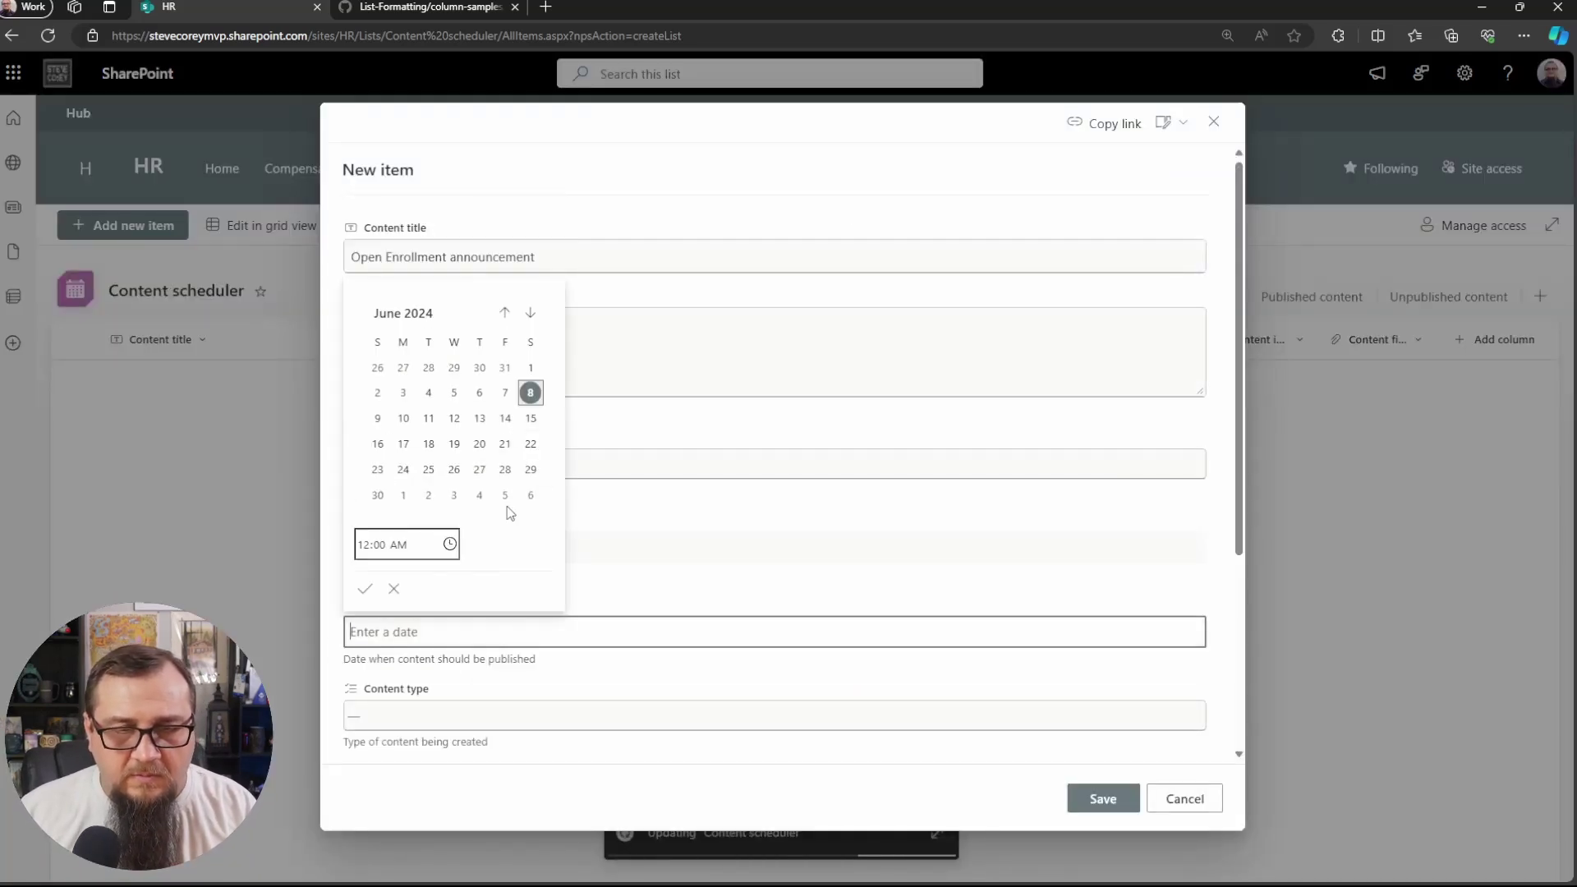
{"action": "left_click", "coordinate": [528, 416]}
{"action": "left_click", "coordinate": [904, 715]}
{"action": "left_click", "coordinate": [414, 547]}
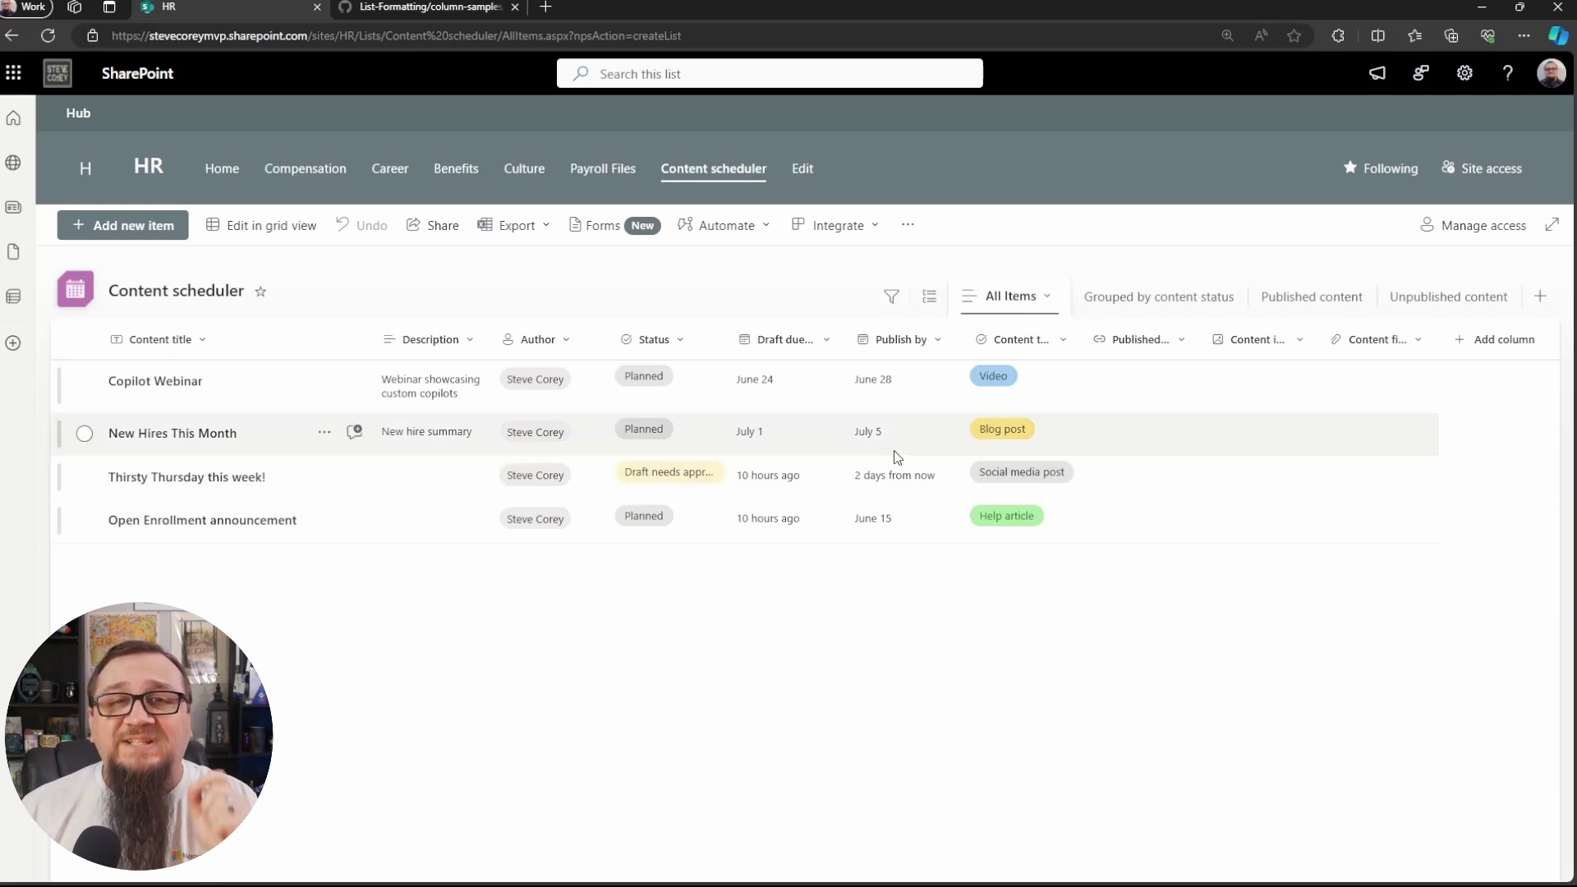
Enable approvals on the list and move the Approval status column right after Status.
{"action": "left_click", "coordinate": [730, 236]}
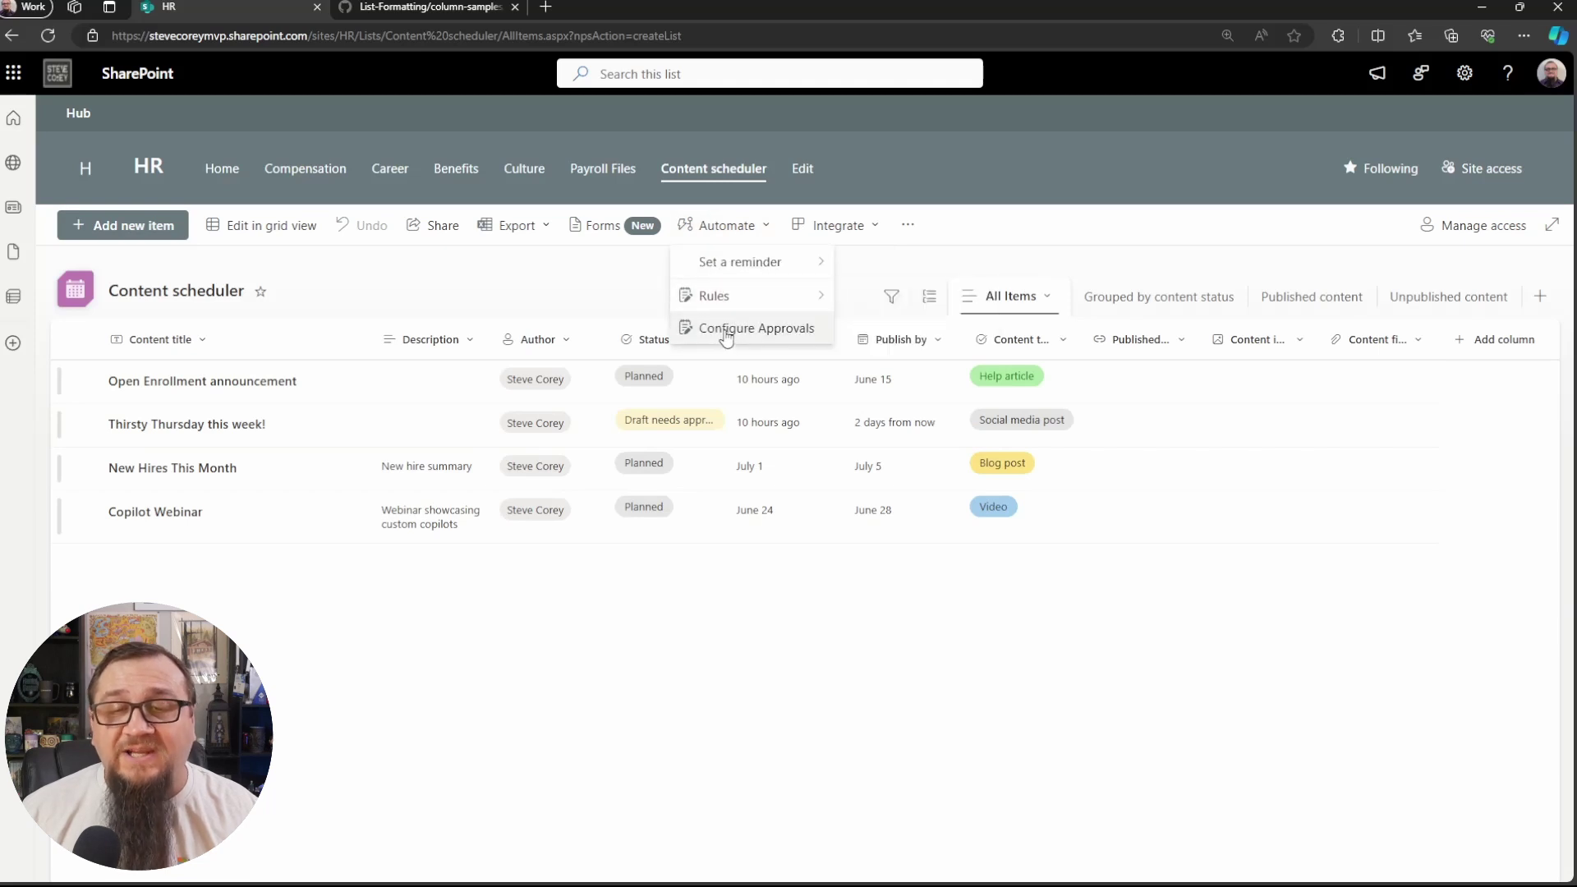
{"action": "left_click", "coordinate": [726, 330]}
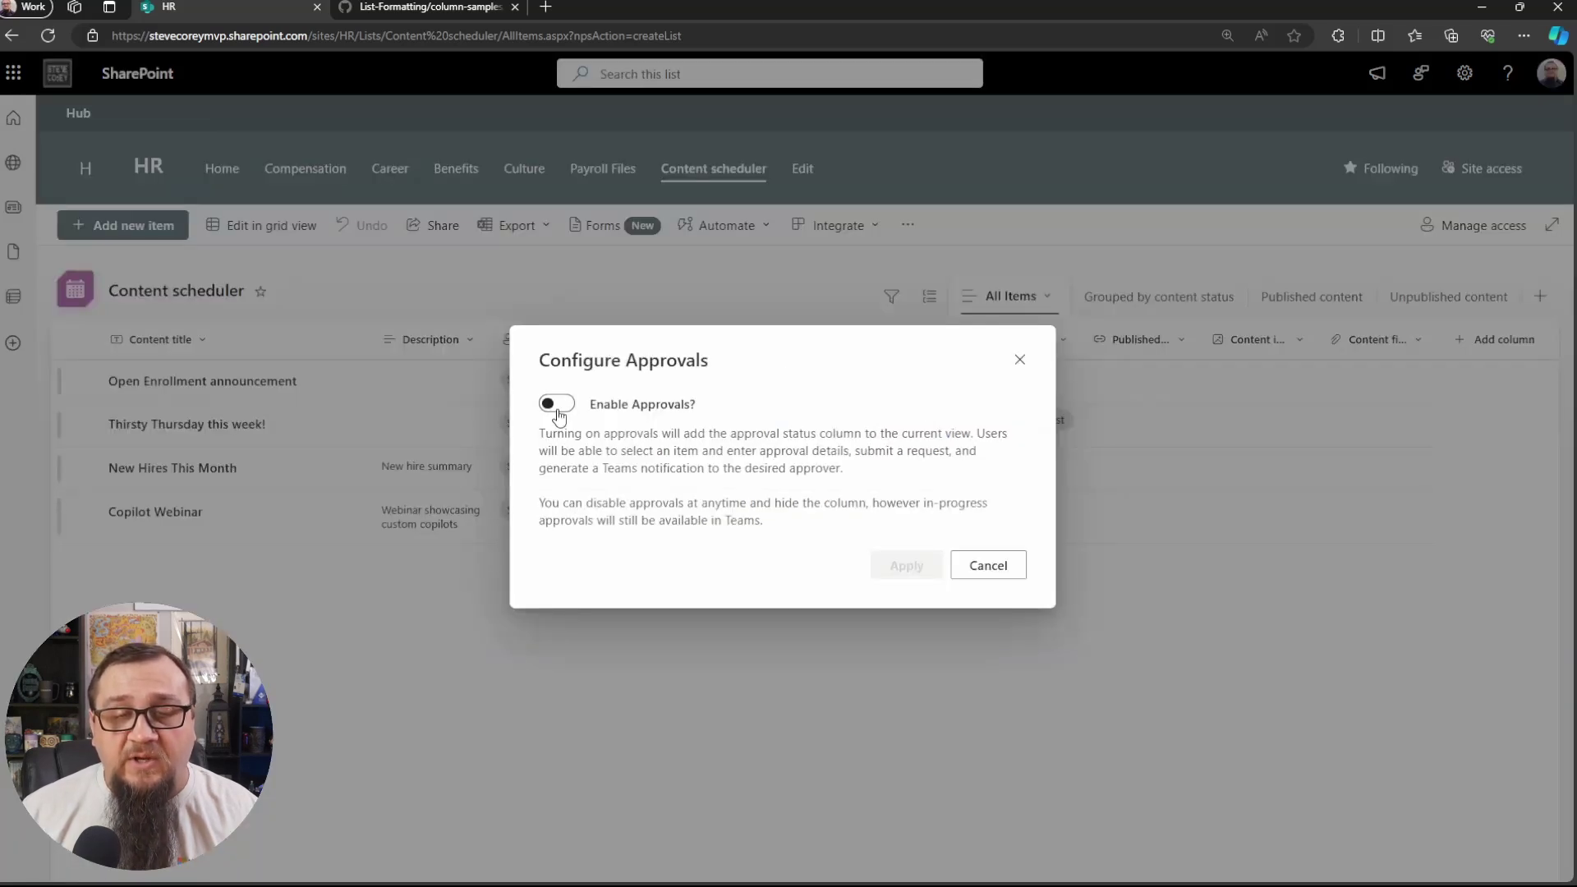
{"action": "left_click", "coordinate": [555, 404]}
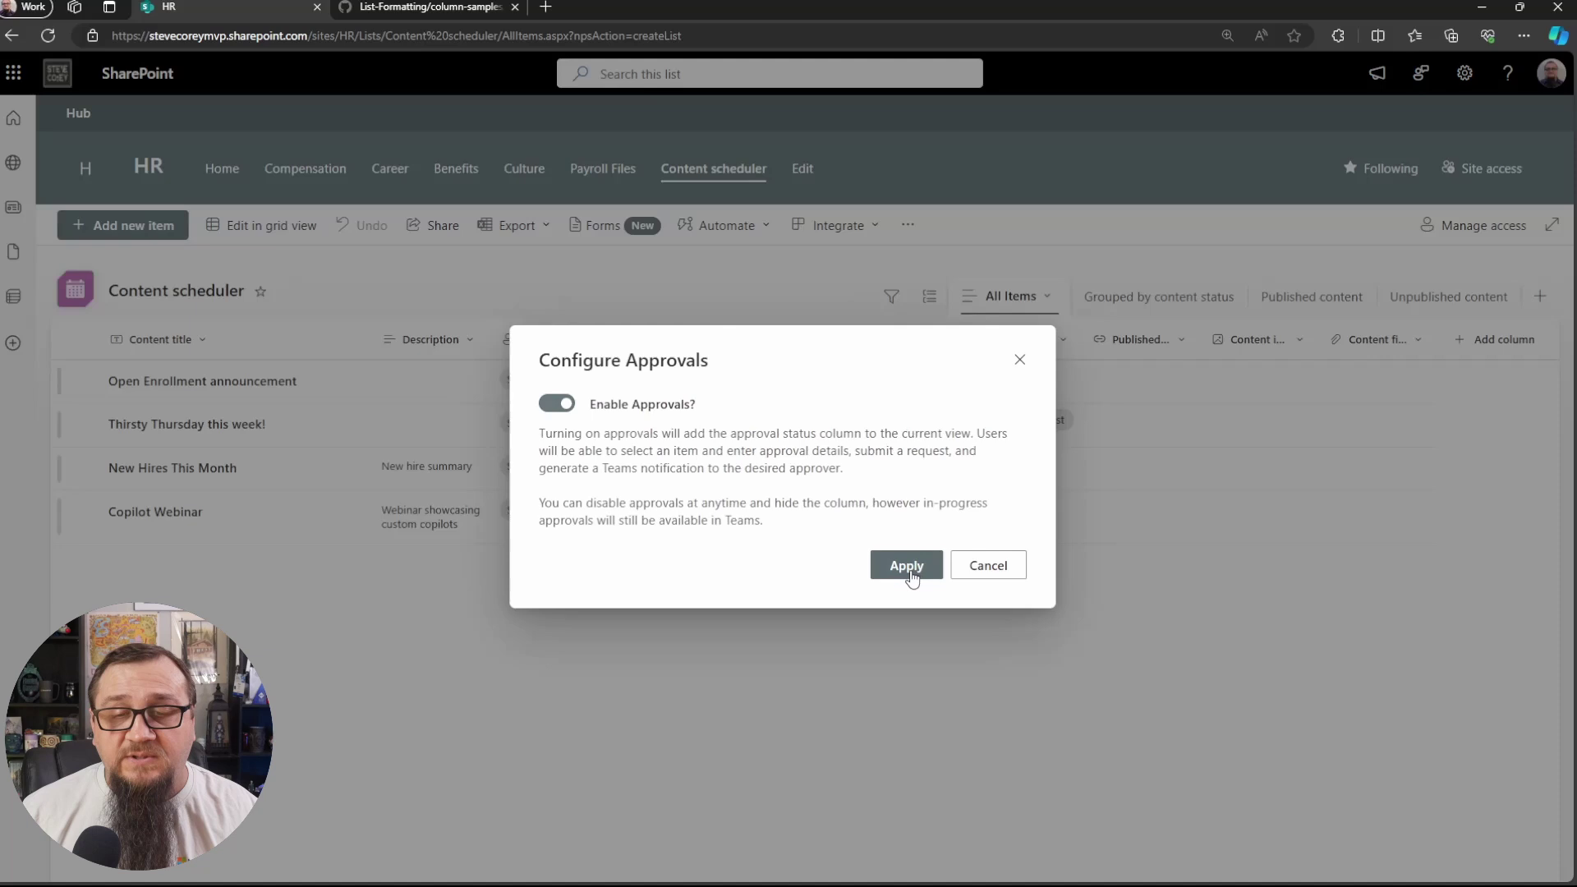
{"action": "left_click", "coordinate": [910, 574]}
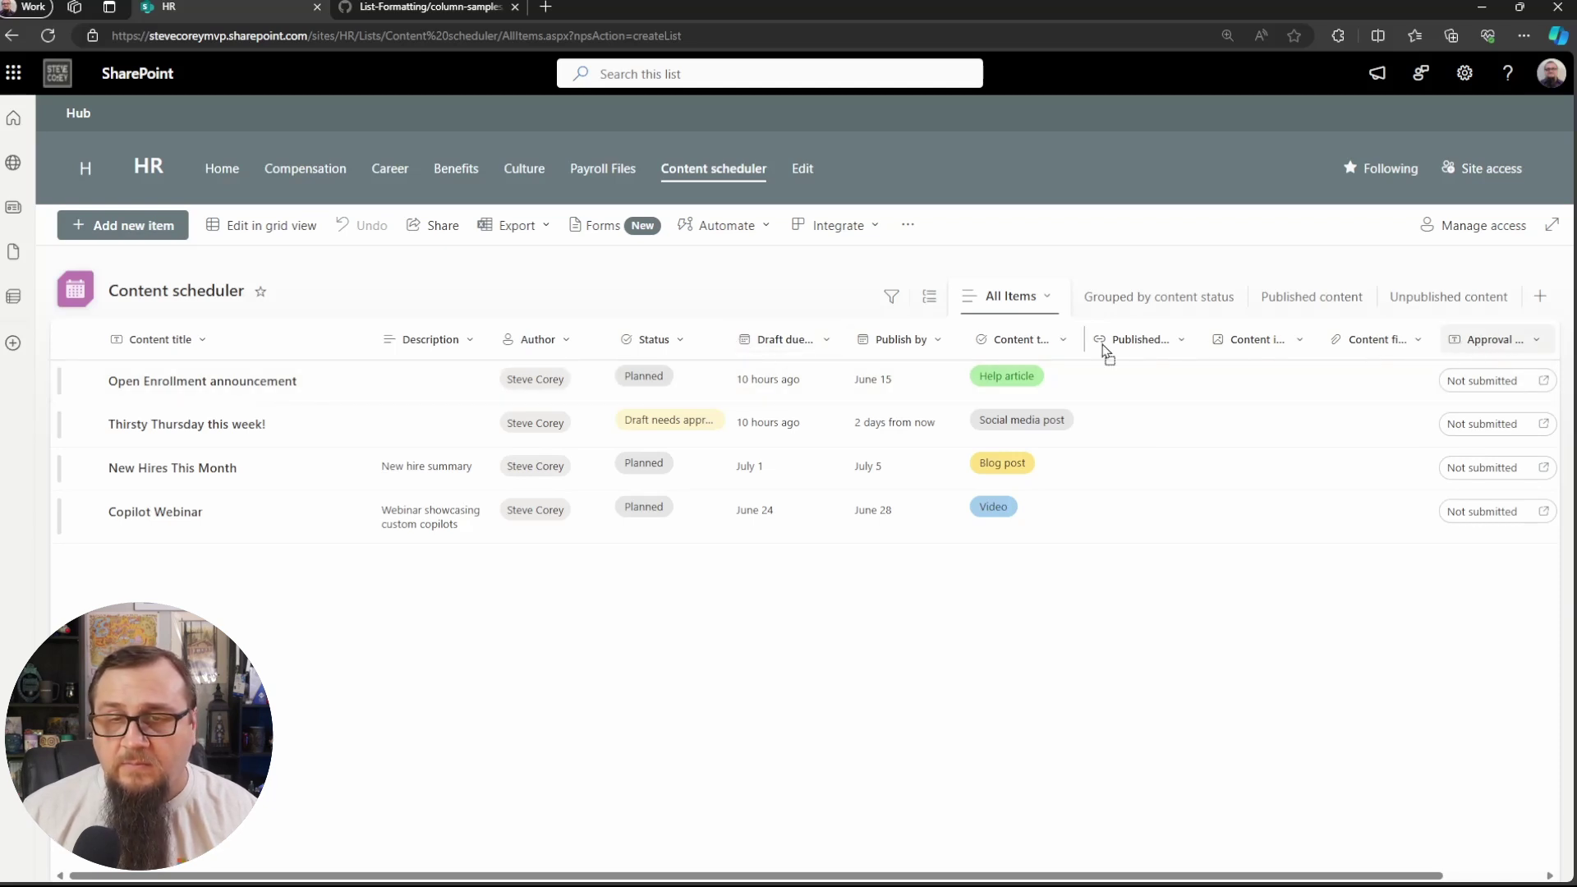
{"action": "left_click_drag", "start_coordinate": [749, 358], "coordinate": [748, 353]}
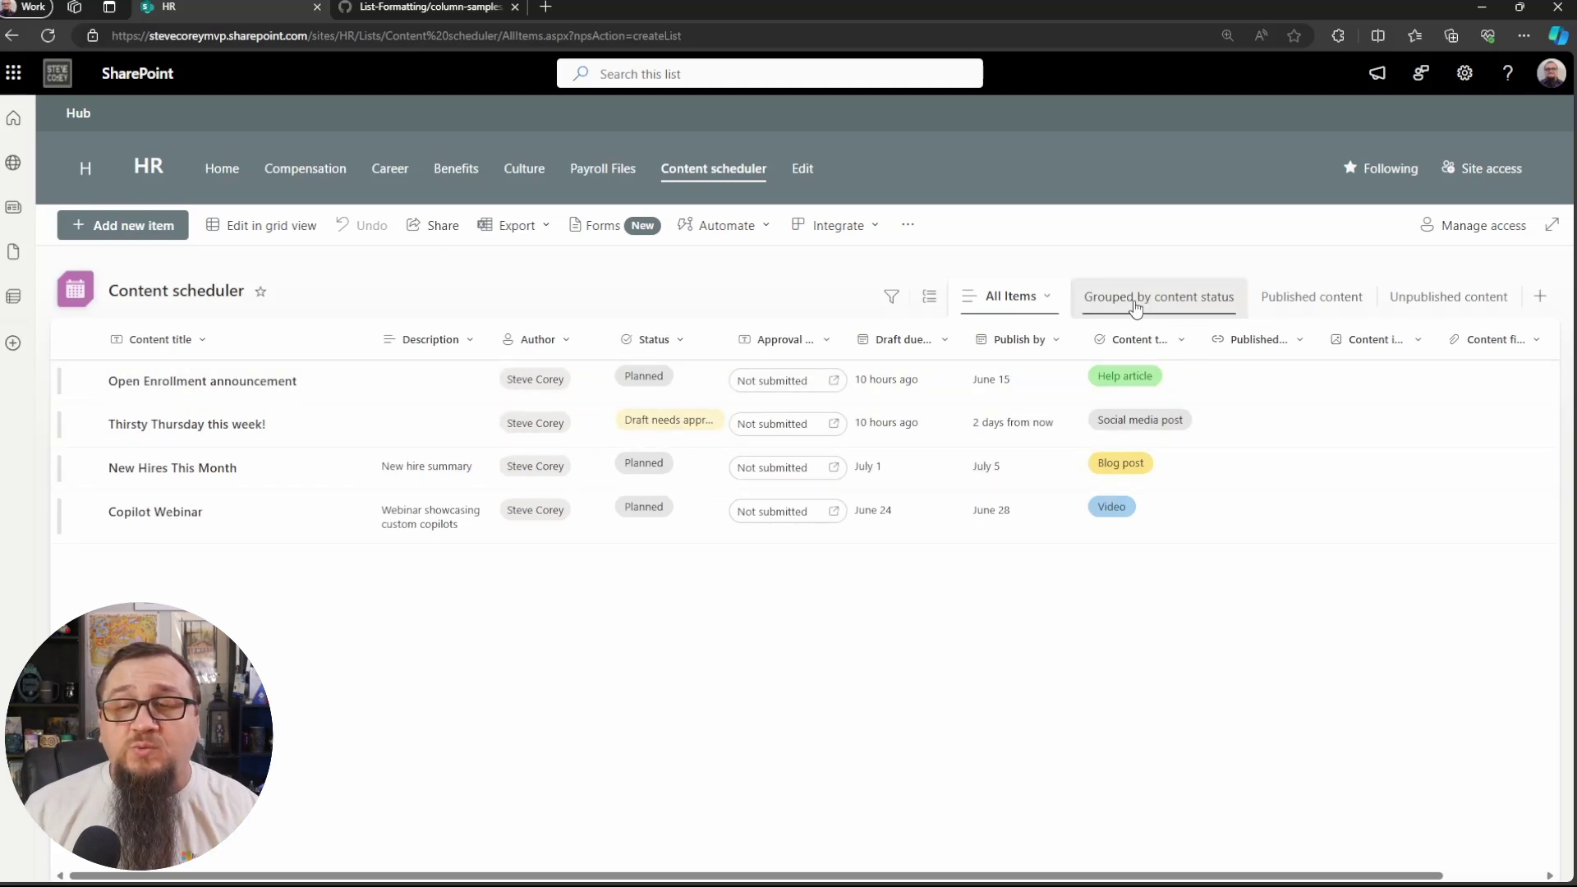
{"action": "left_click", "coordinate": [1136, 306]}
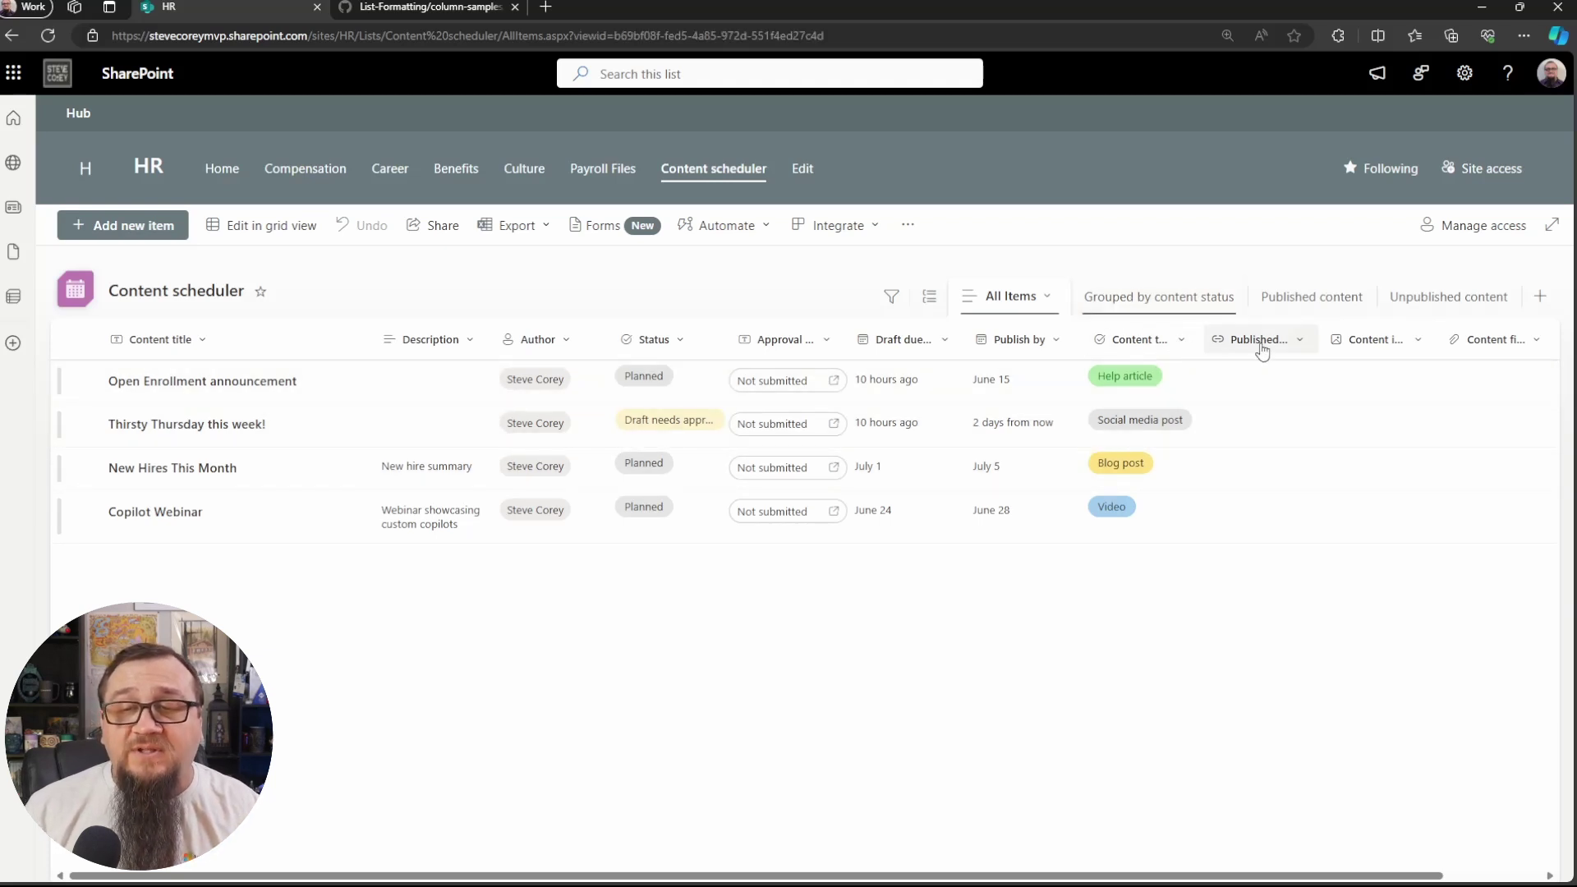
{"action": "left_click", "coordinate": [1332, 307]}
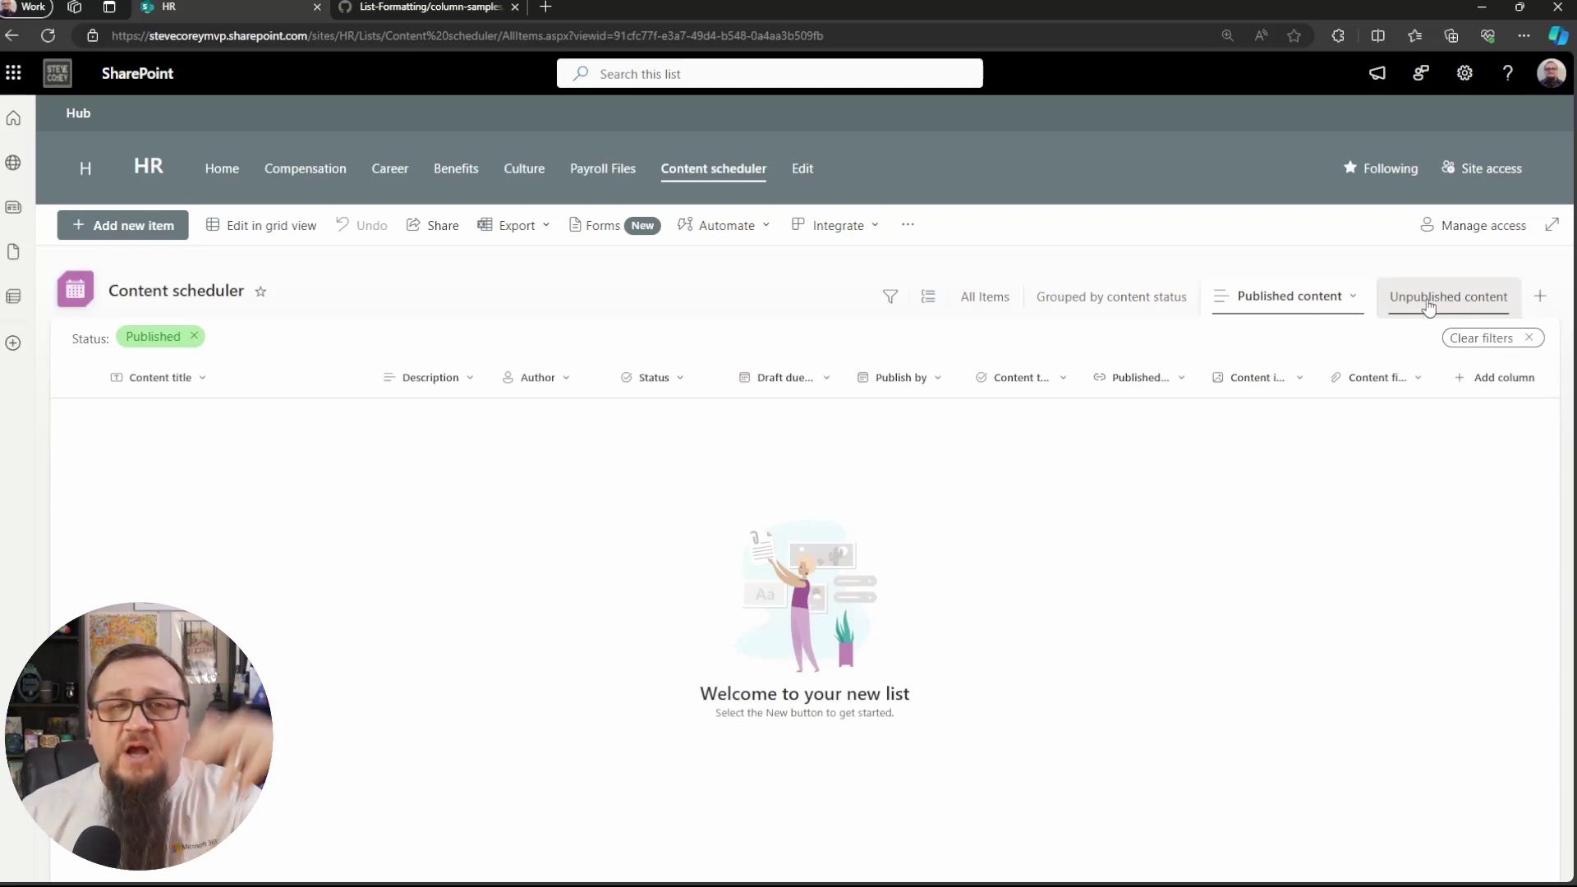
{"action": "left_click", "coordinate": [985, 297]}
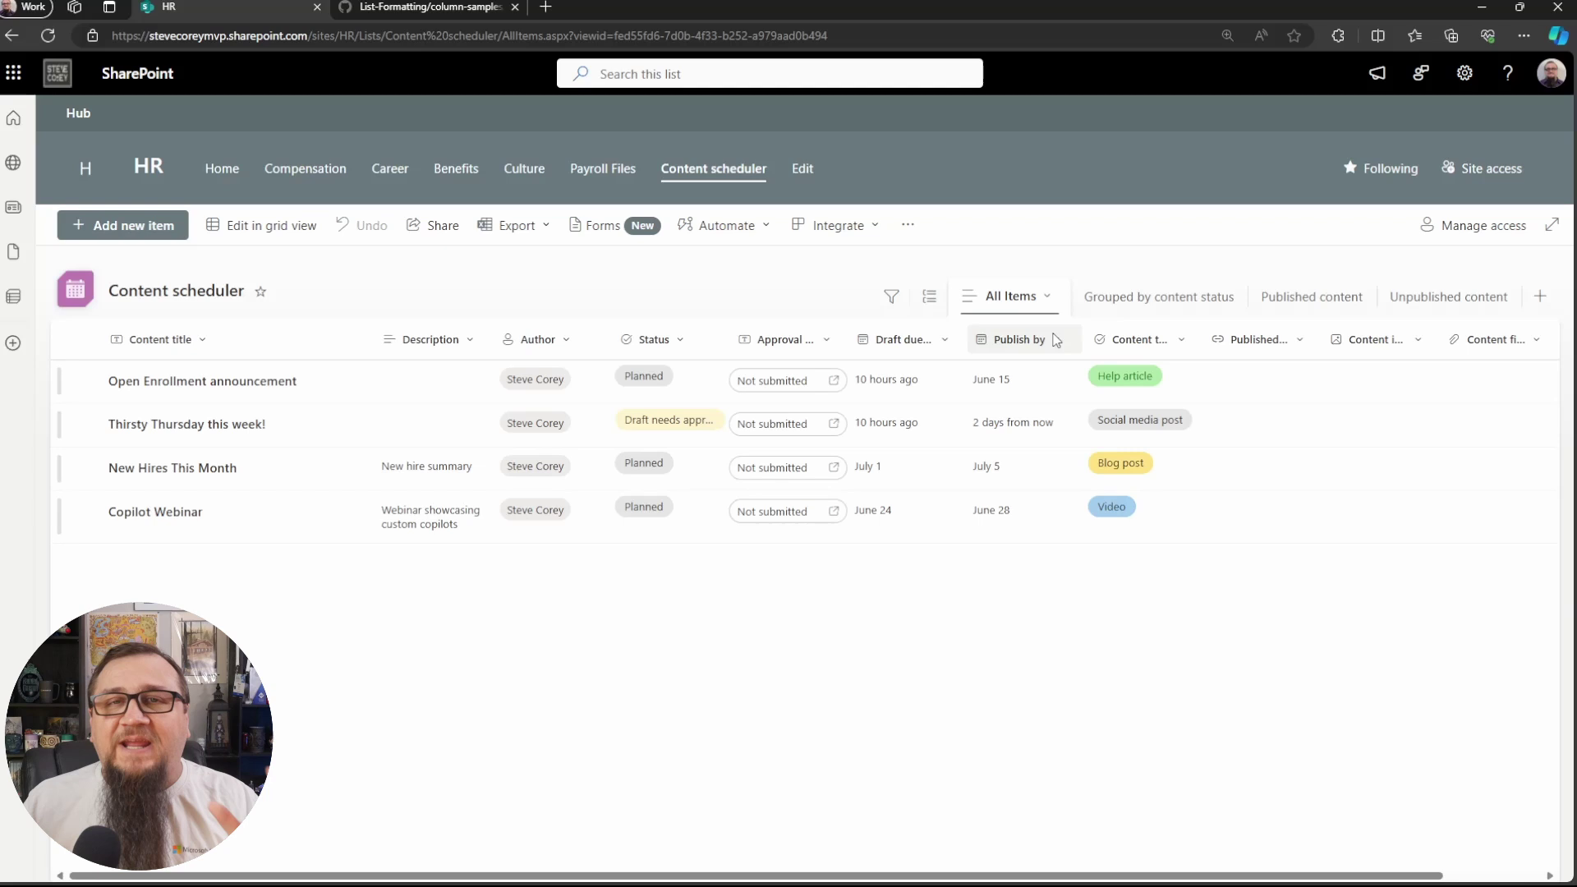
Request approval for Open Enrollment announcement from the suggested approver.
{"action": "left_click", "coordinate": [928, 377]}
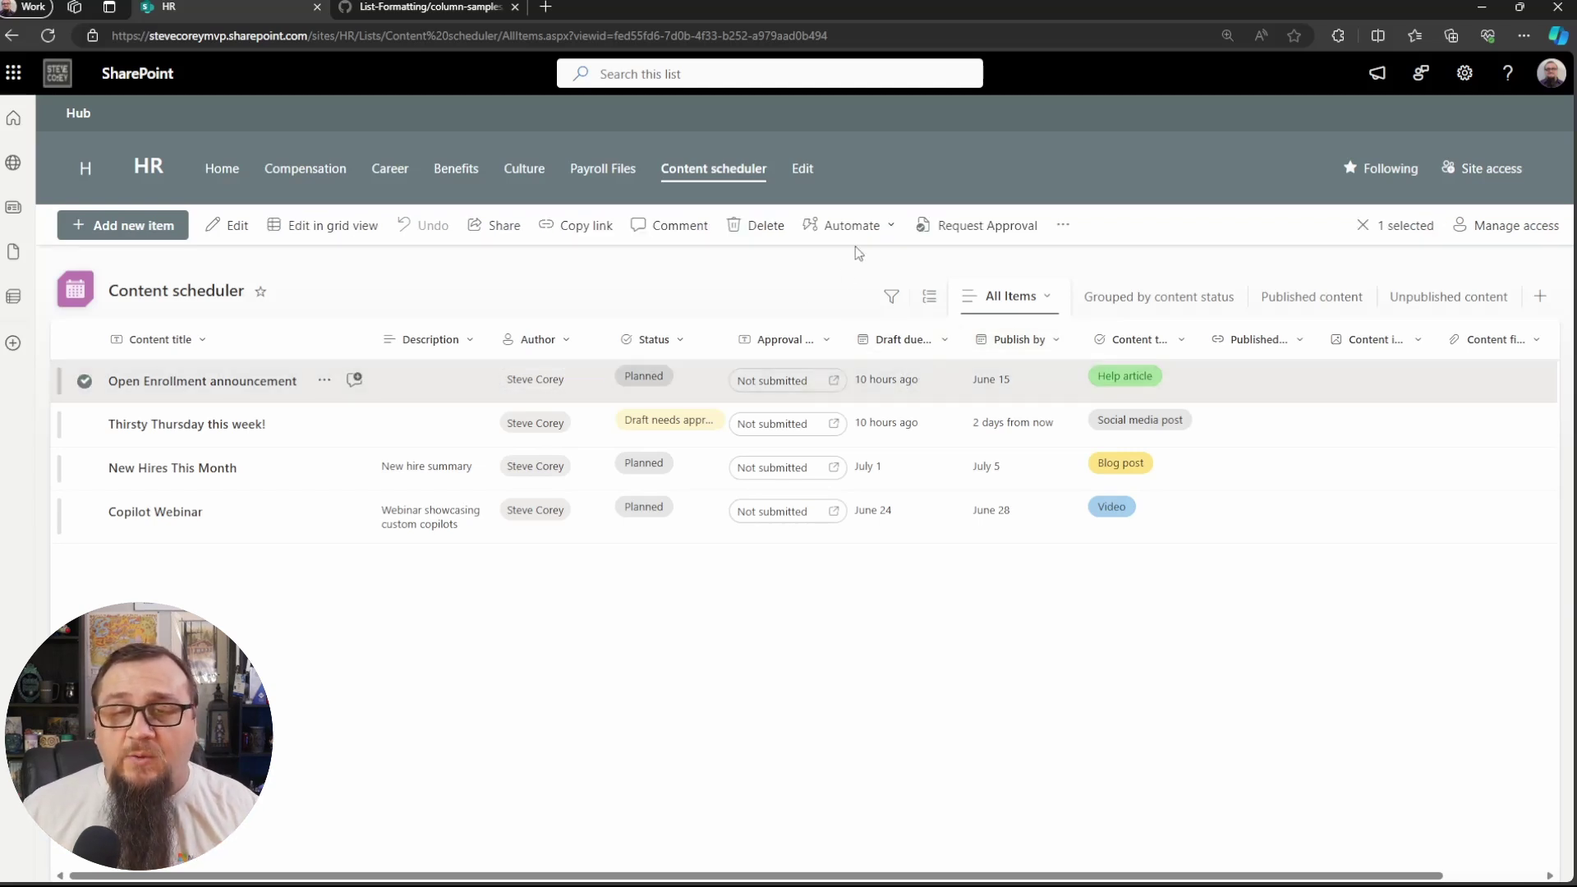
{"action": "left_click", "coordinate": [982, 225]}
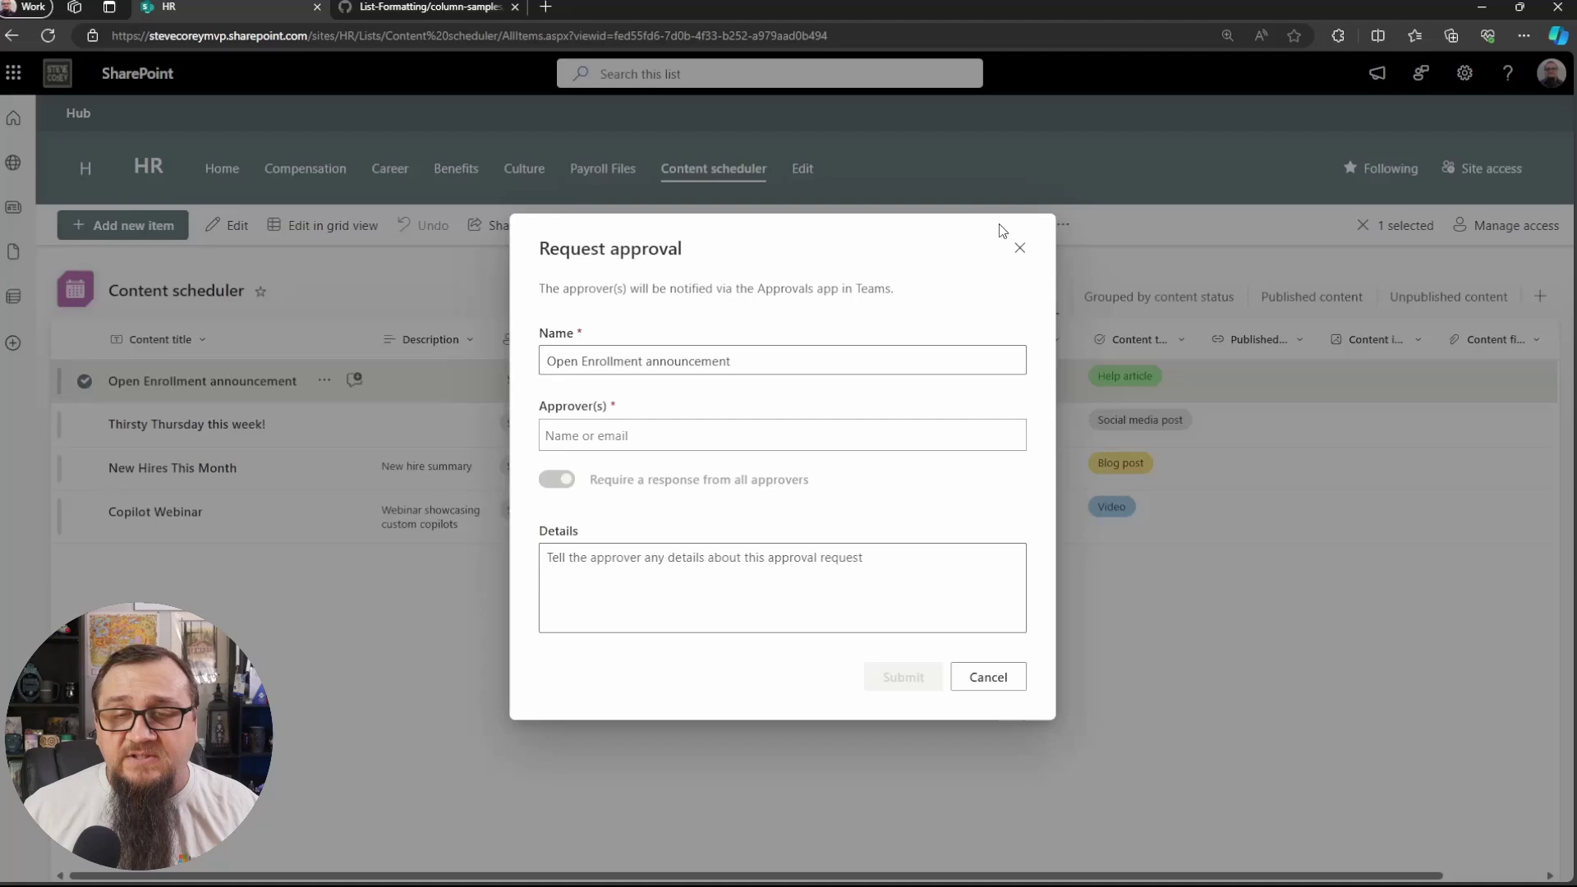
{"action": "type", "text": "ste"}
{"action": "left_click", "coordinate": [682, 577]}
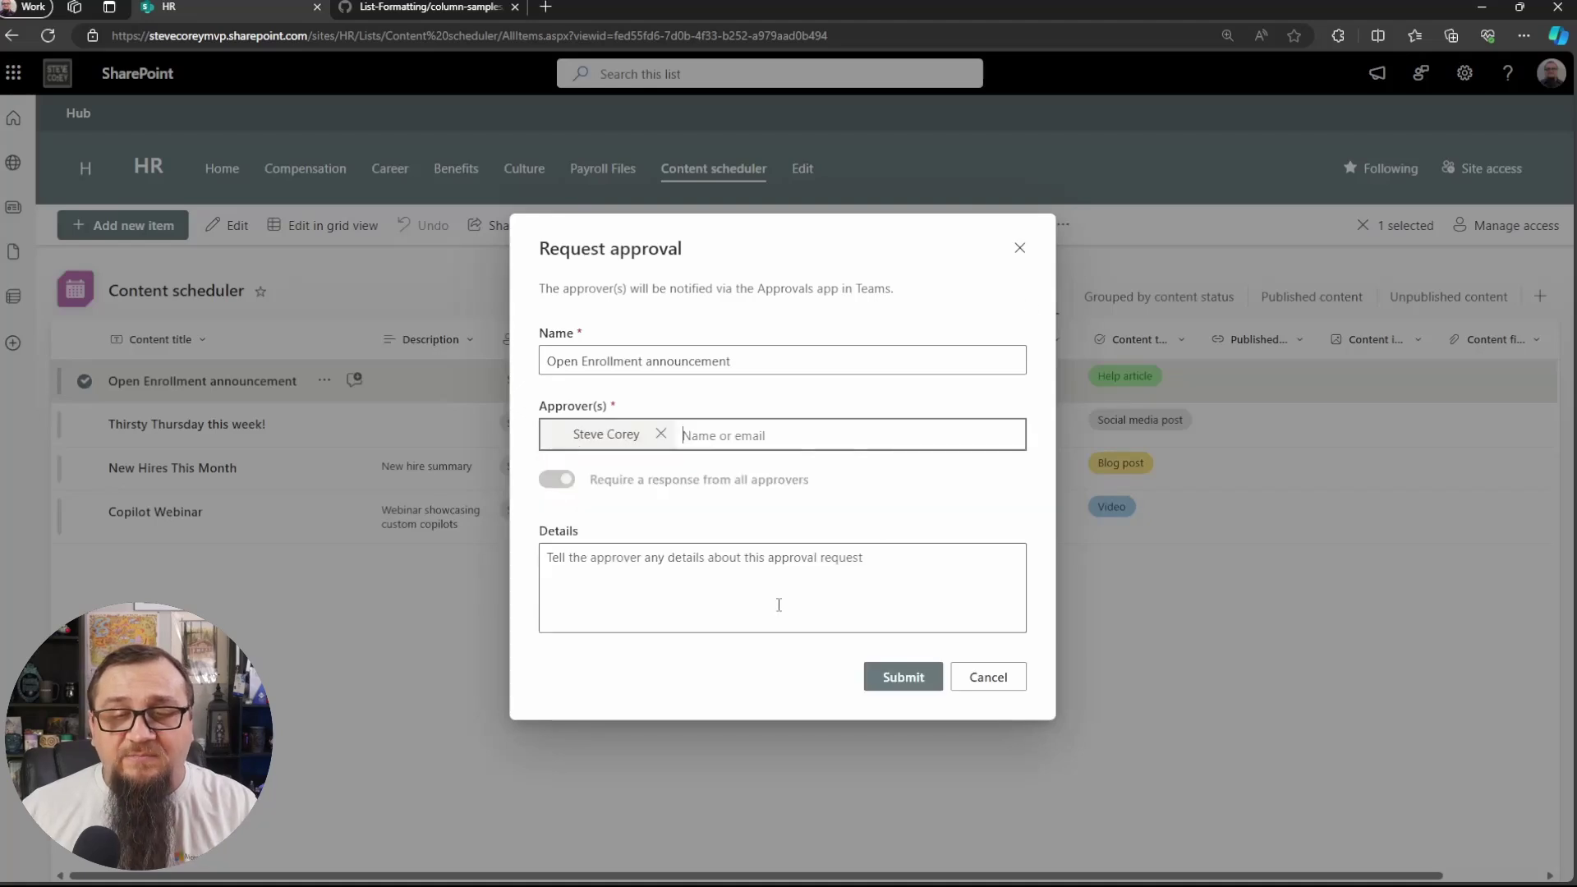
{"action": "left_click", "coordinate": [901, 680]}
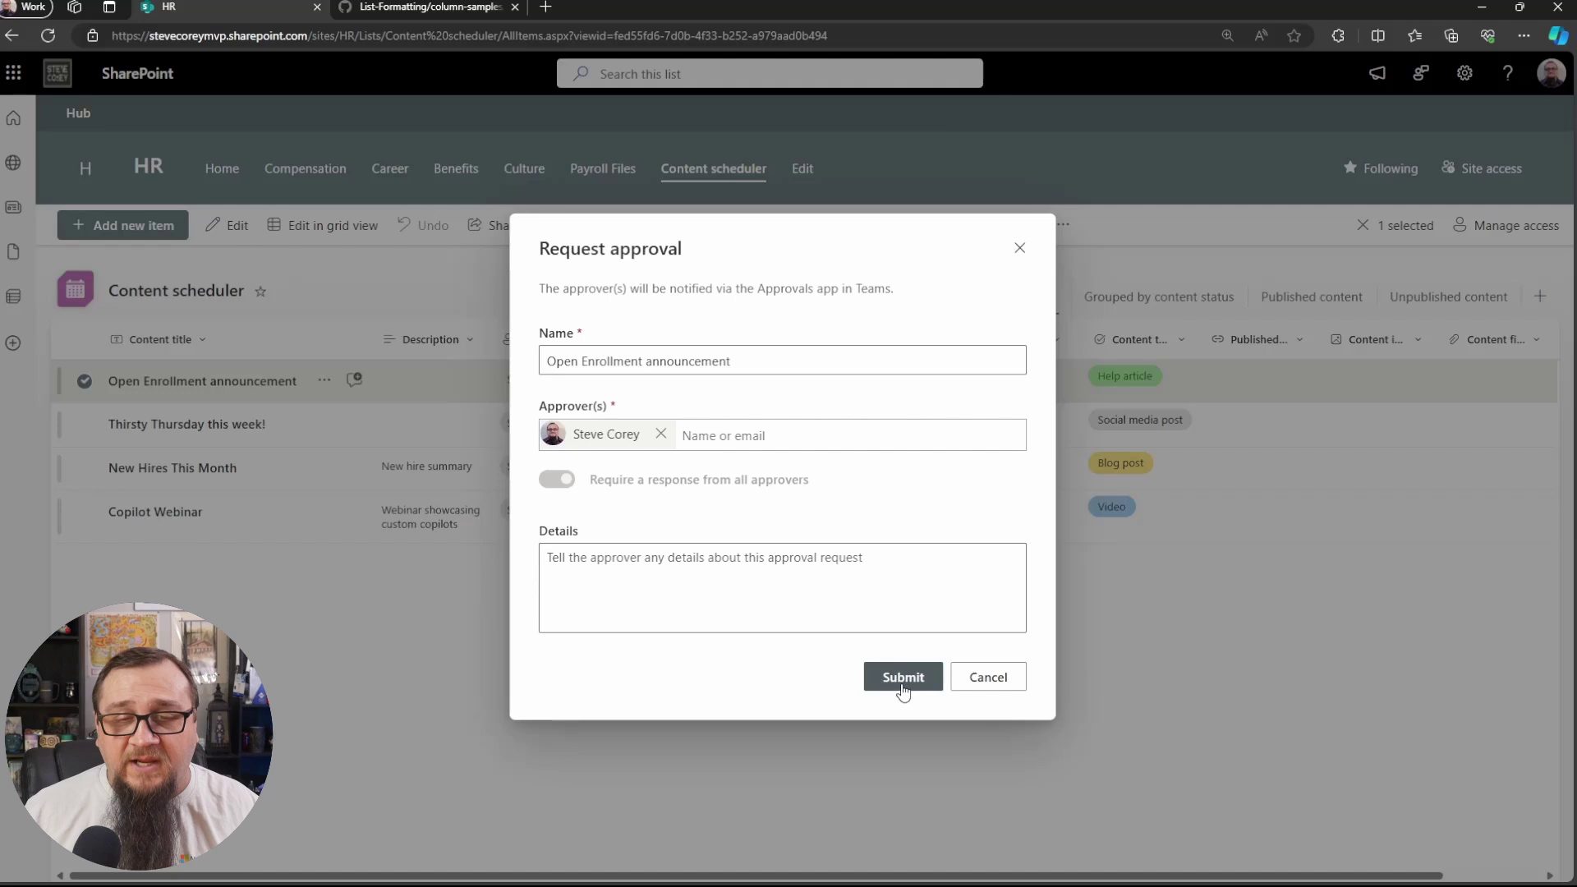
Request approval for Thirsty Thursday this week! from the same suggested approver.
{"action": "left_click", "coordinate": [871, 423]}
{"action": "left_click", "coordinate": [977, 225]}
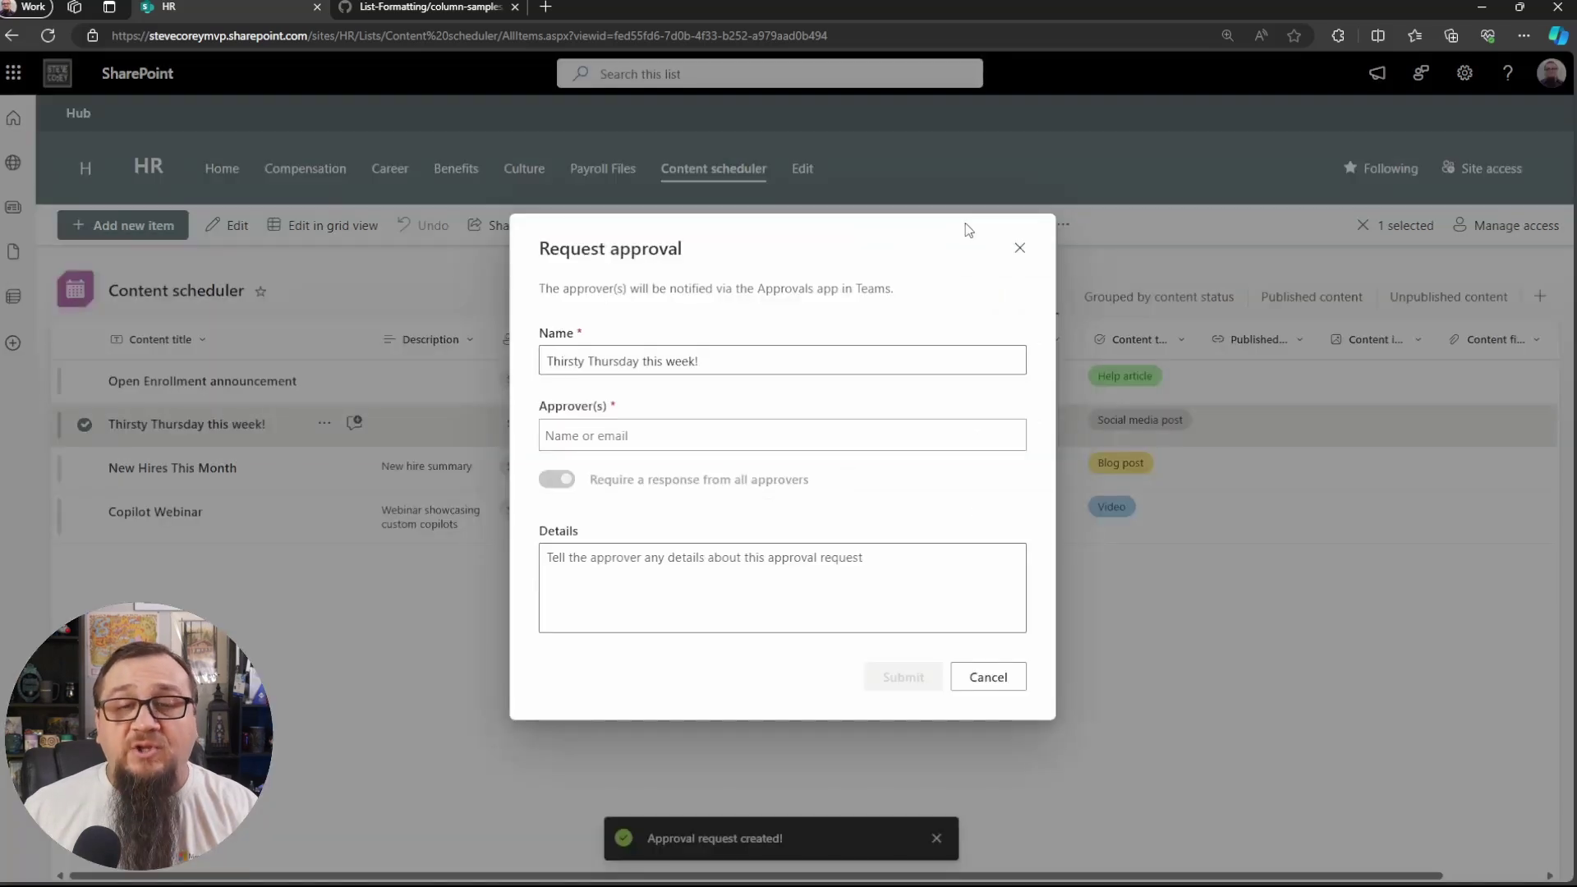
{"action": "left_click", "coordinate": [673, 436]}
{"action": "type", "text": "ste"}
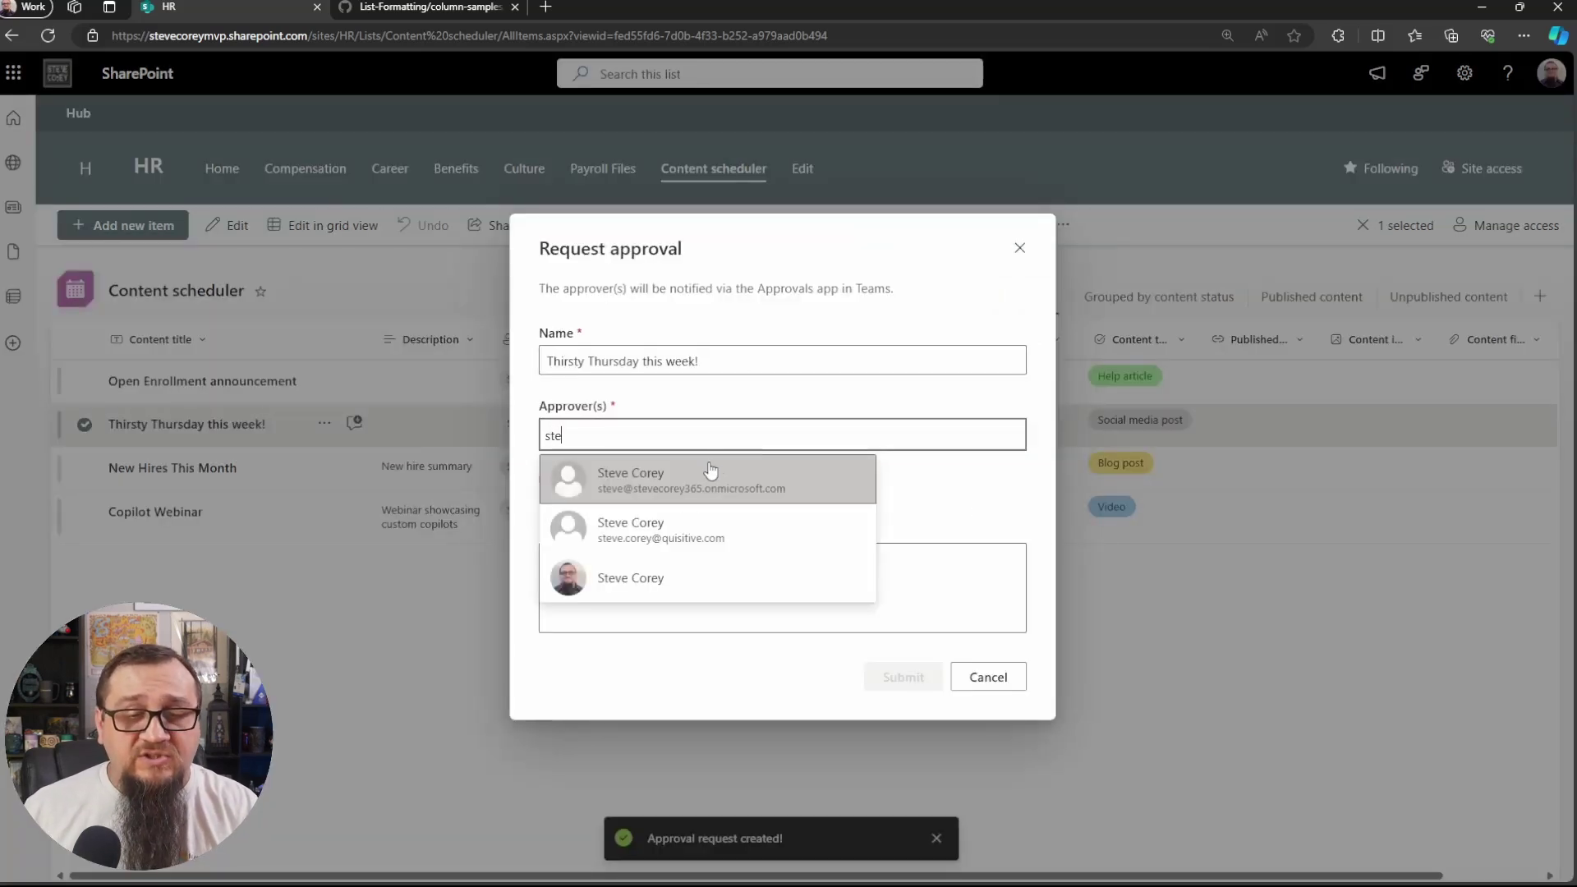
{"action": "left_click", "coordinate": [712, 471]}
{"action": "left_click", "coordinate": [903, 675]}
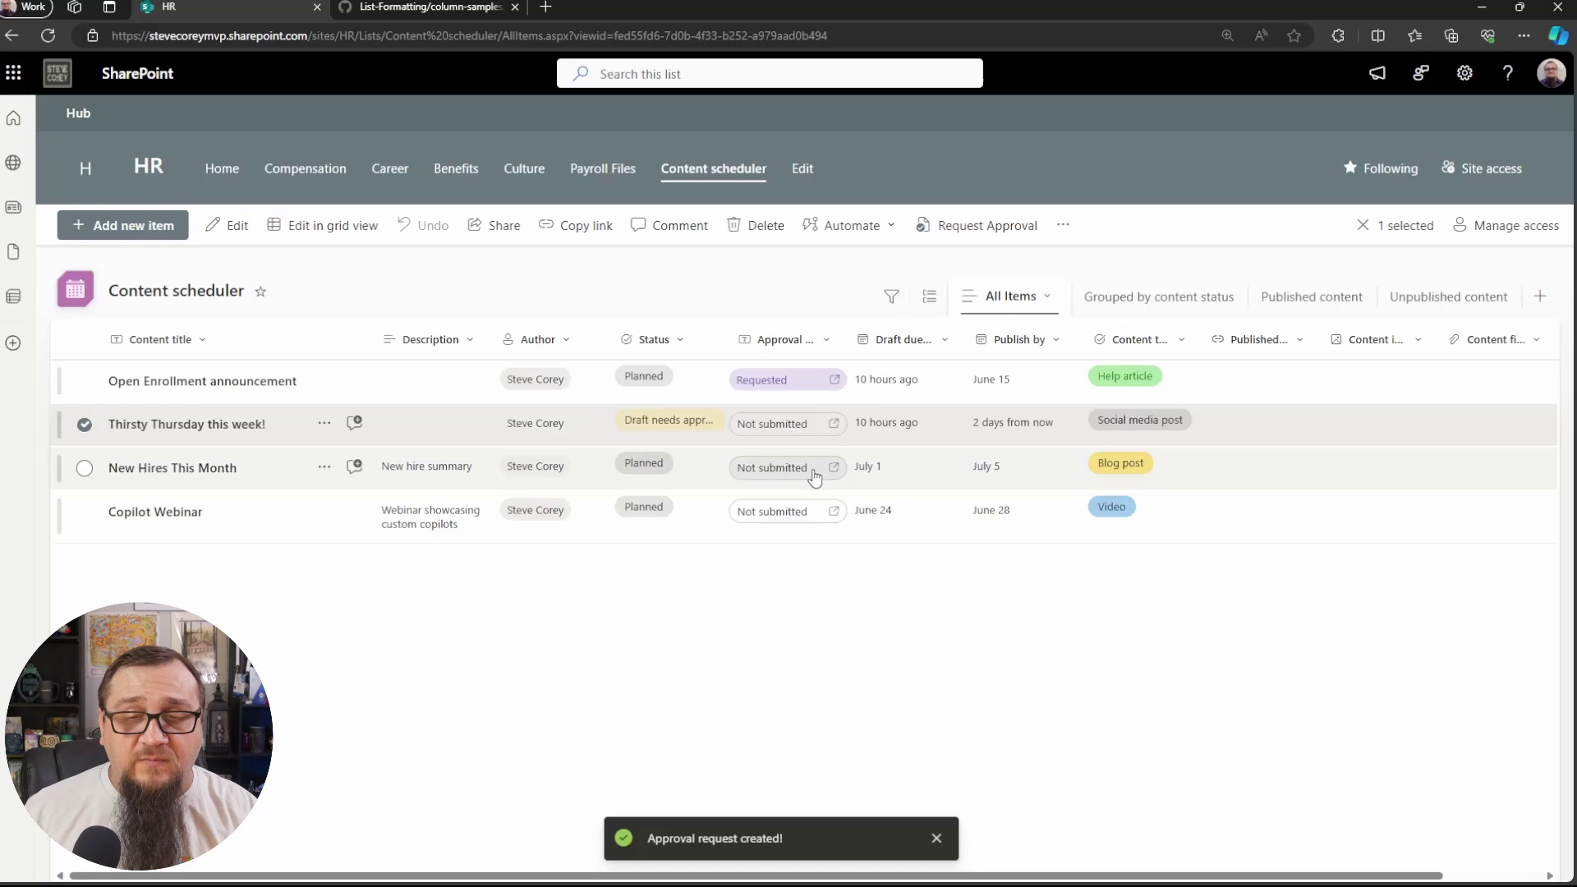
Request approval for New Hires This Month from the suggested approver.
{"action": "left_click", "coordinate": [959, 465]}
{"action": "left_click", "coordinate": [978, 225]}
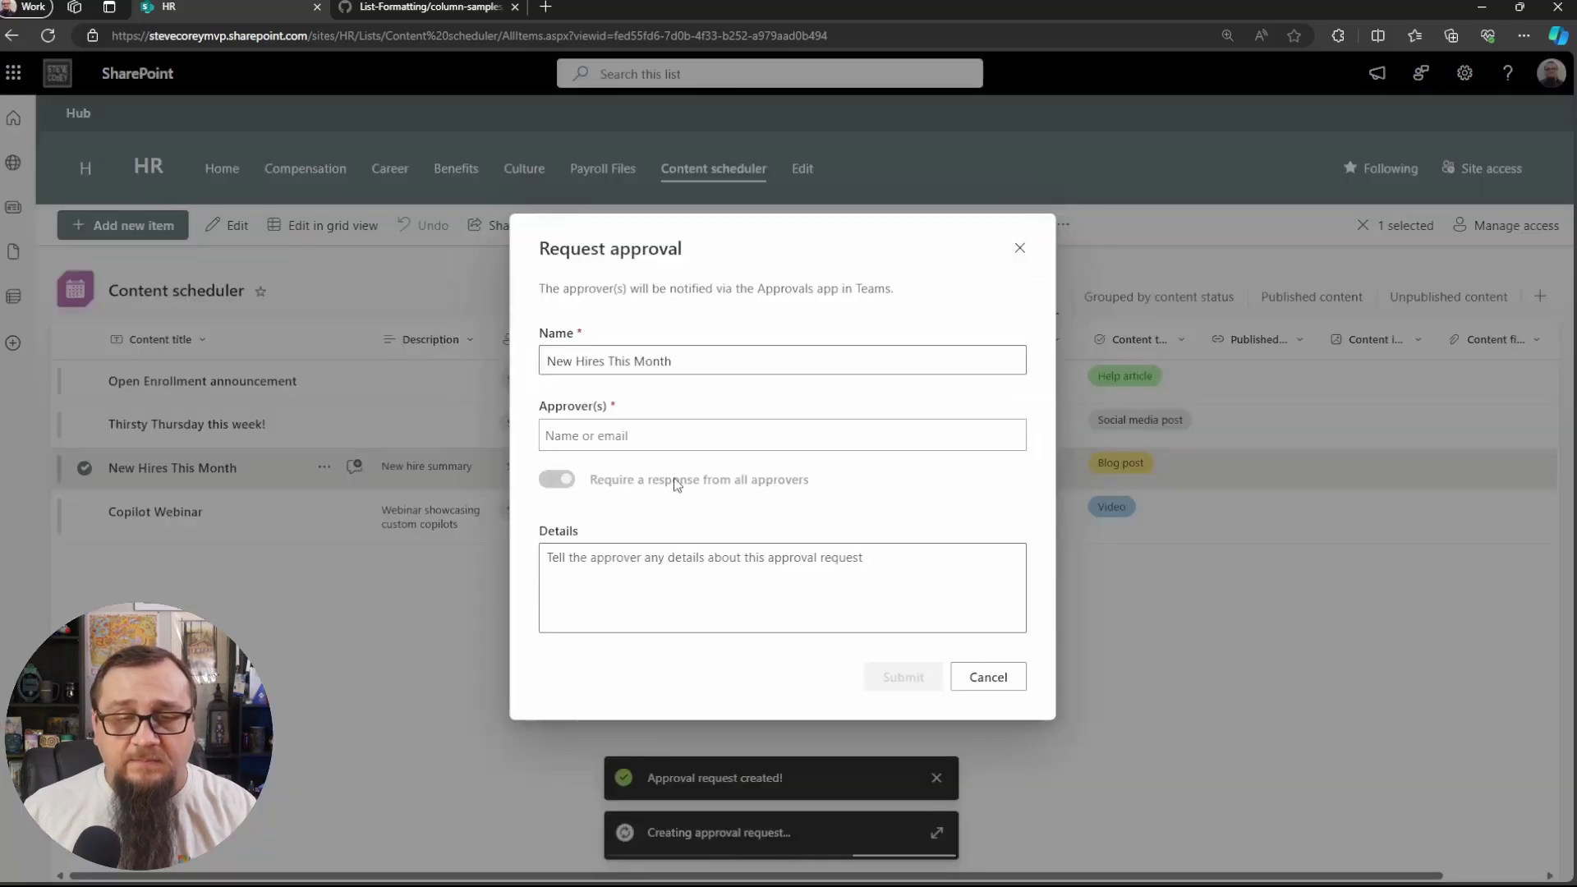
{"action": "left_click", "coordinate": [669, 436]}
{"action": "type", "text": "ste"}
{"action": "left_click", "coordinate": [694, 538]}
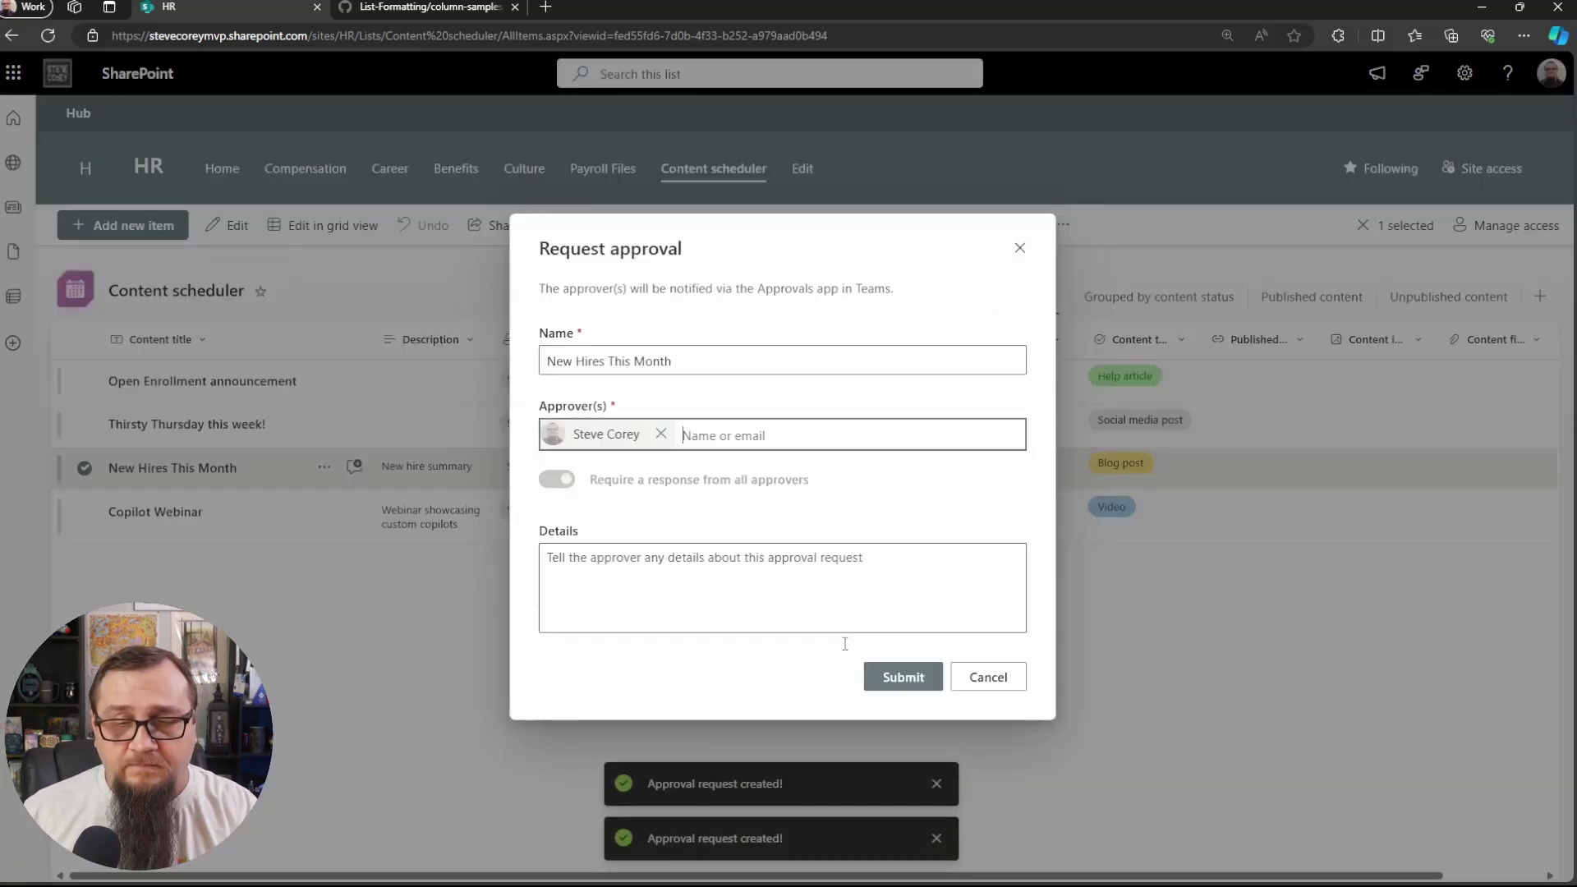
{"action": "left_click", "coordinate": [918, 669]}
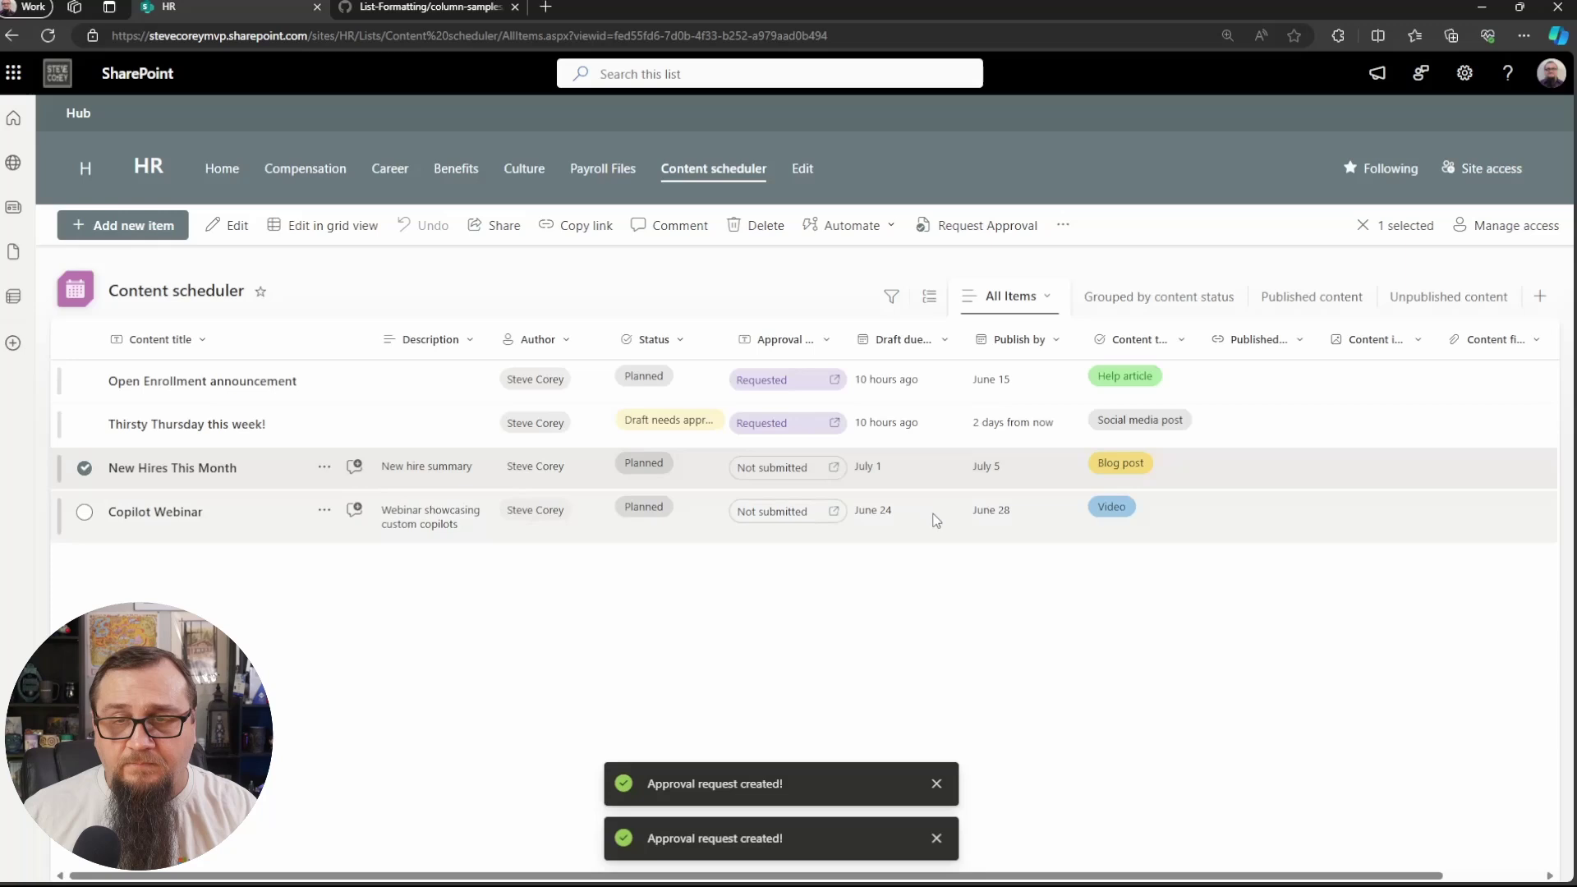
{"action": "left_click", "coordinate": [949, 538]}
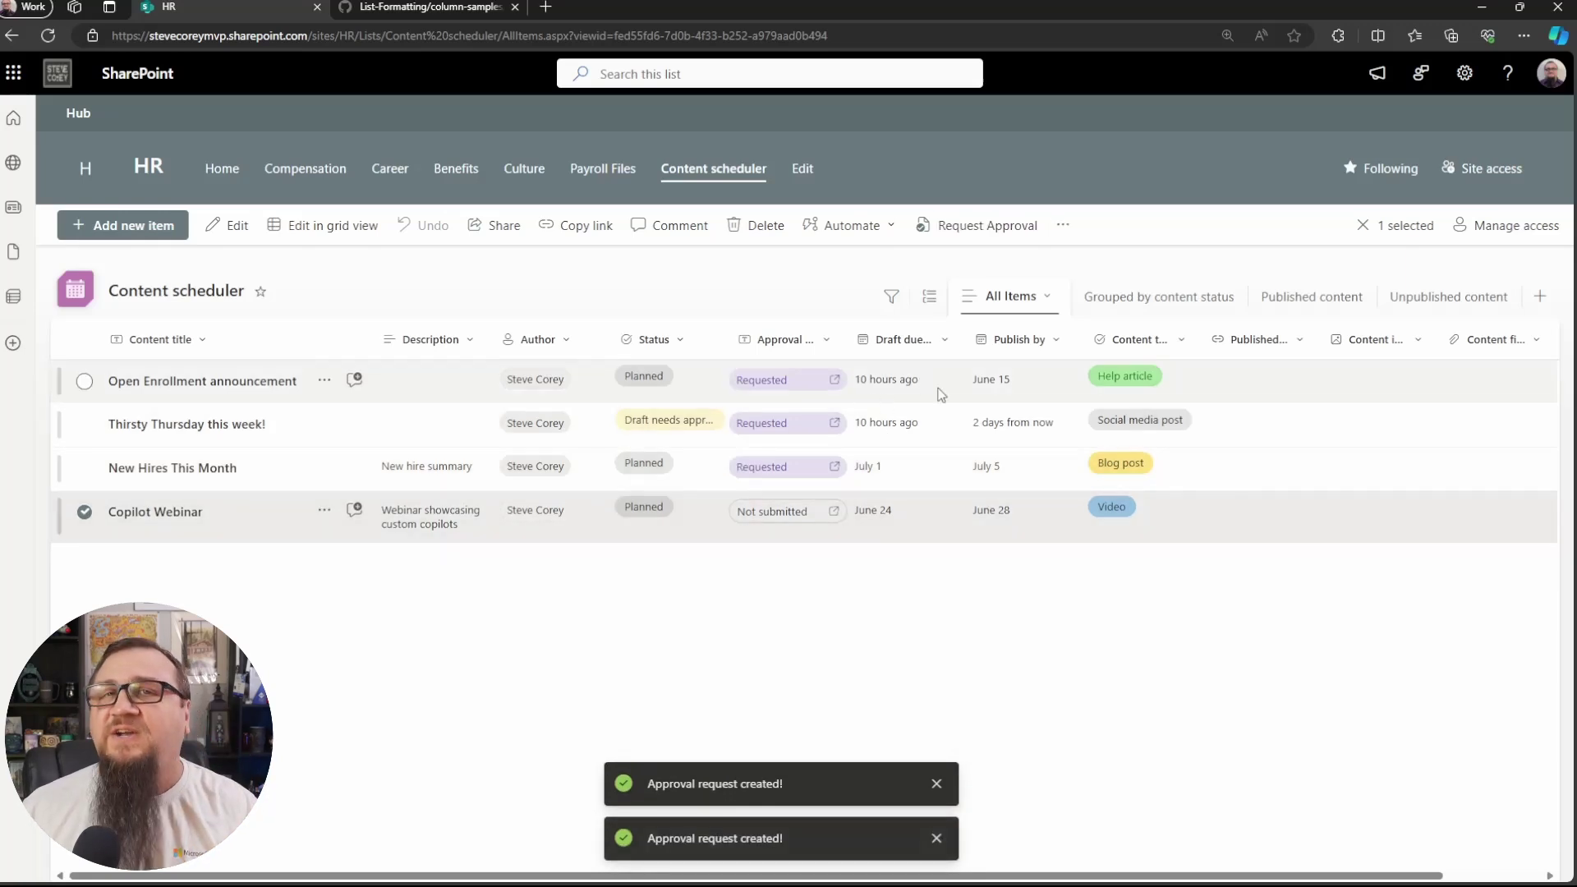
Approve the New Hires This Month request from its Approval Details.
{"action": "left_click", "coordinate": [928, 481]}
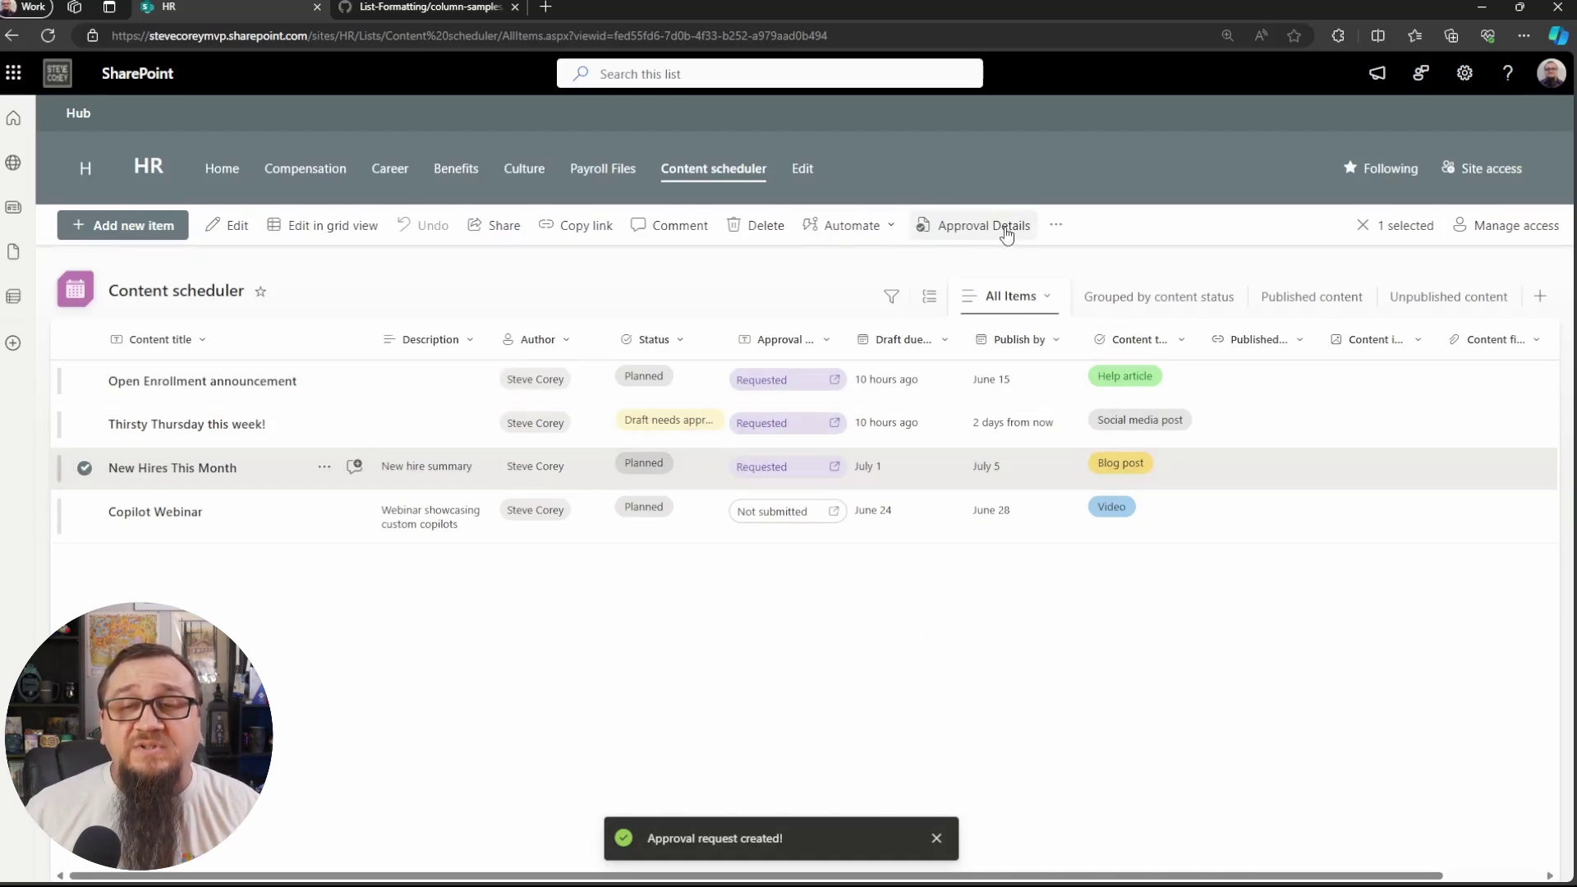
{"action": "left_click", "coordinate": [954, 228]}
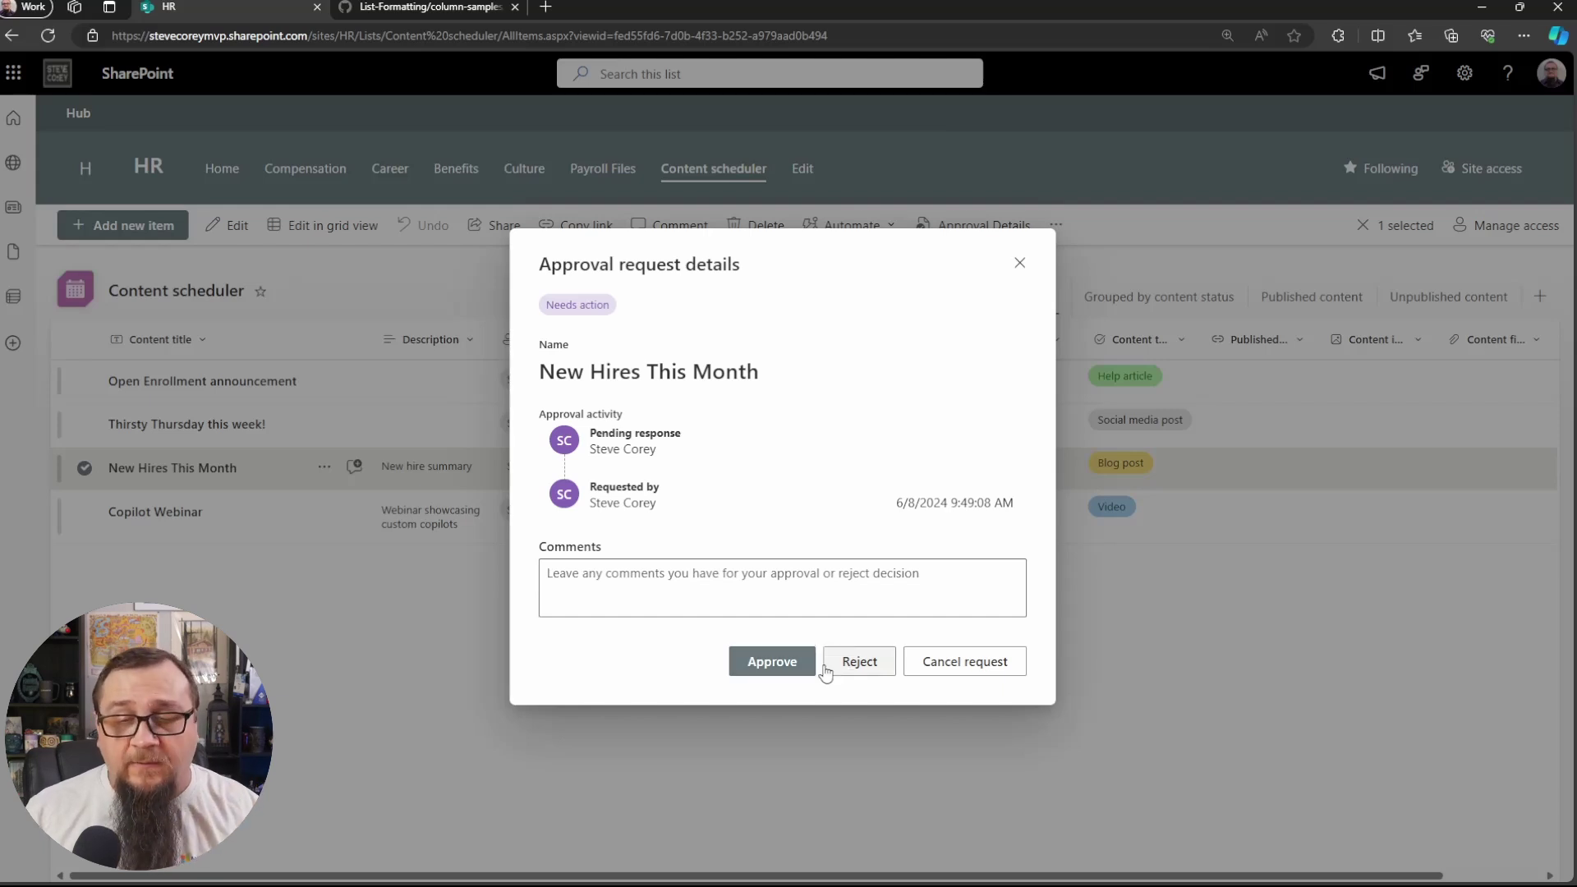
{"action": "left_click", "coordinate": [799, 662]}
Reject the Thirsty Thursday this week! request from its Approval Details.
{"action": "left_click", "coordinate": [924, 424]}
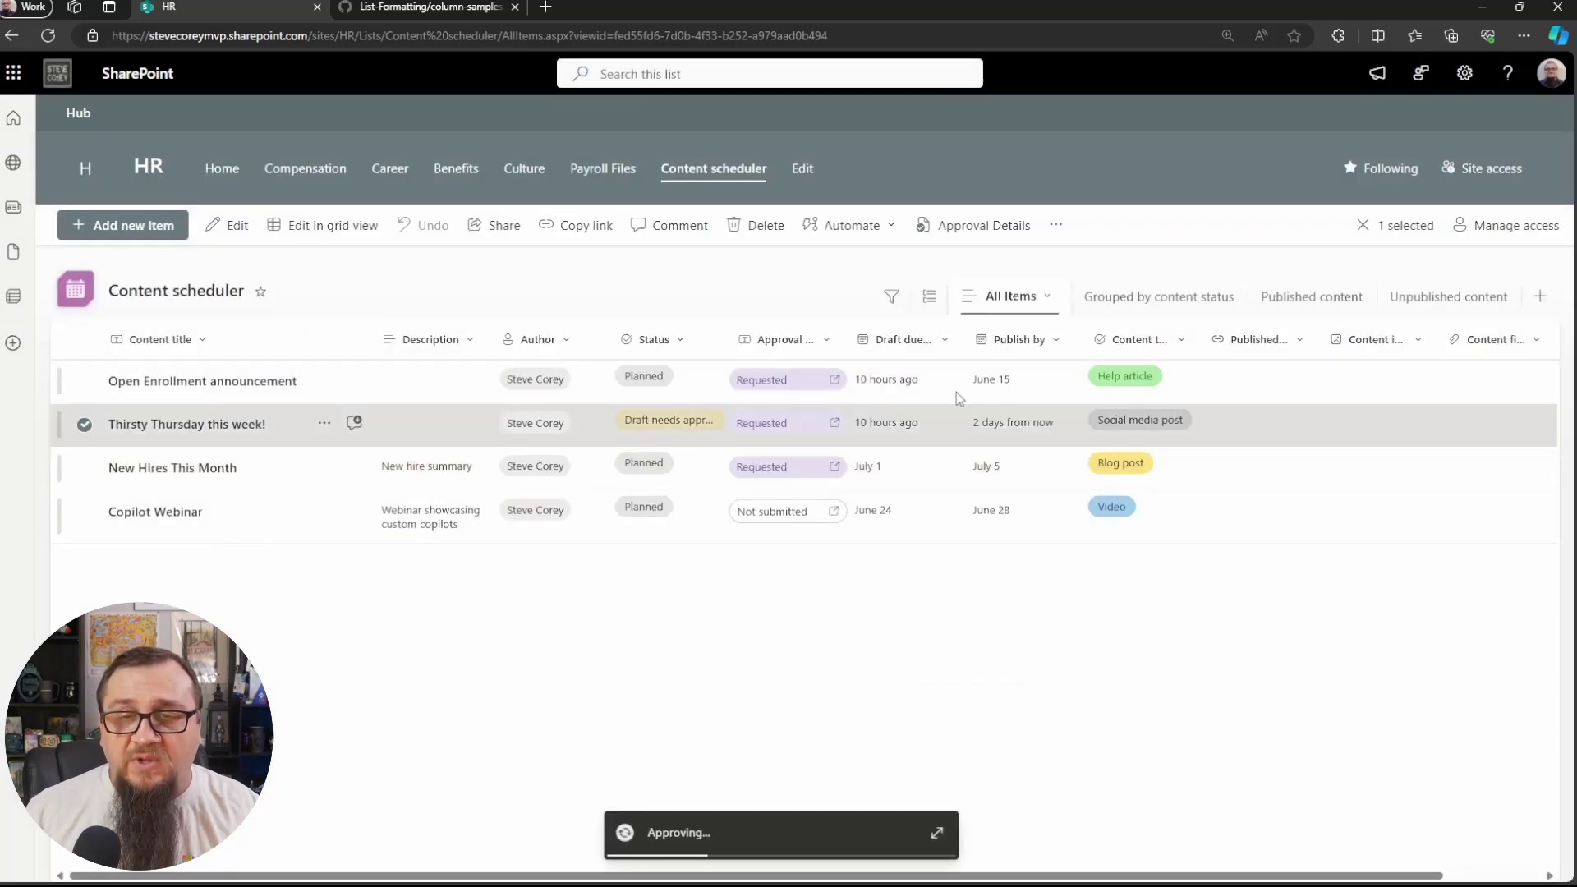
{"action": "left_click", "coordinate": [982, 227]}
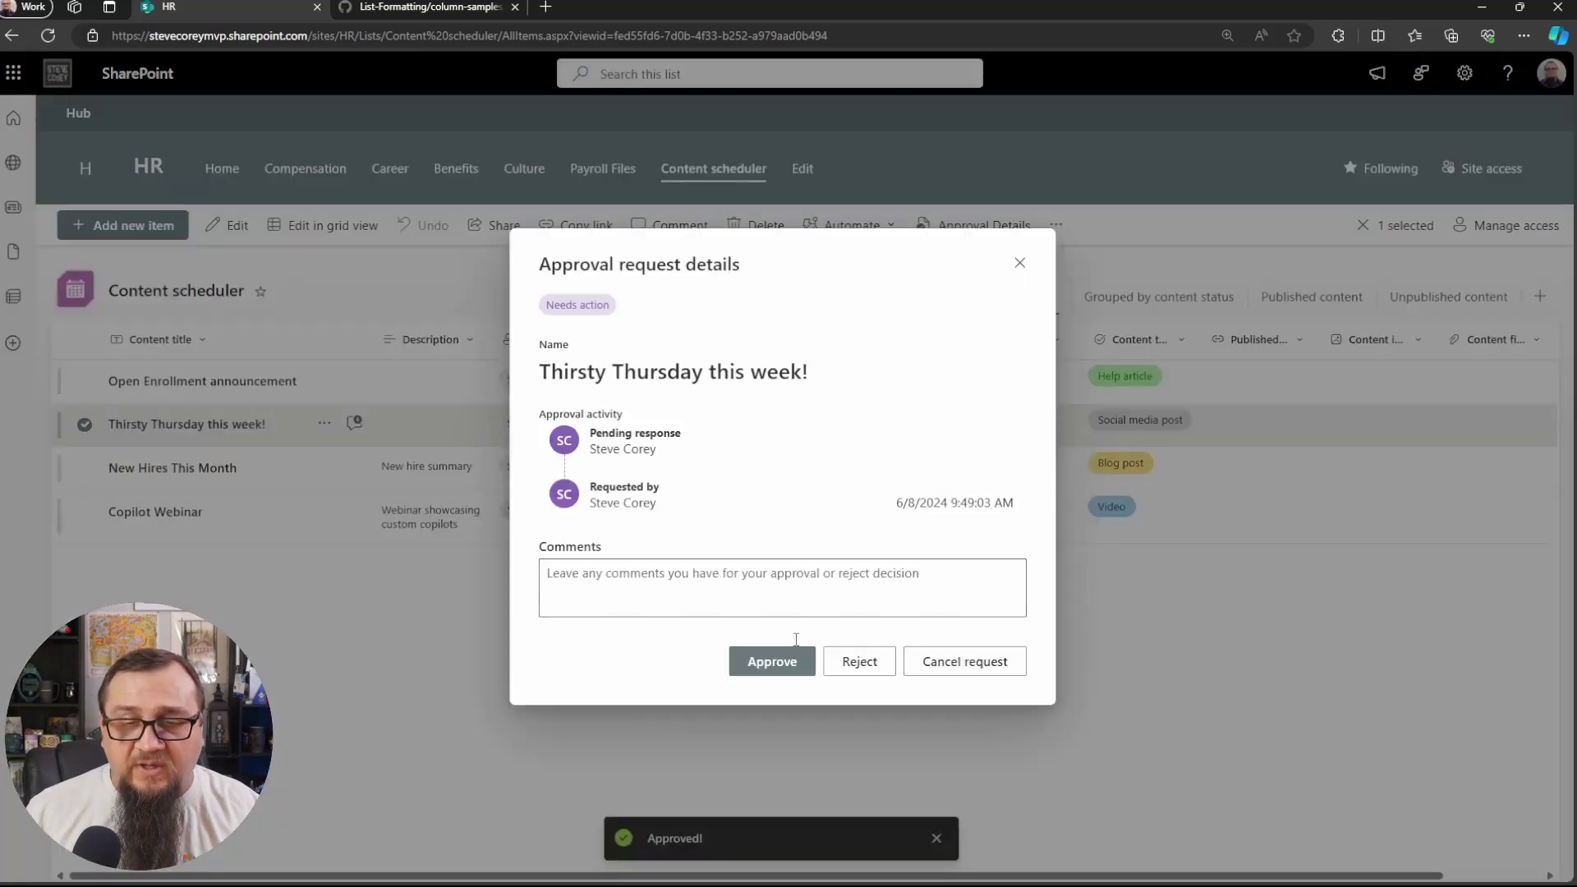
{"action": "left_click", "coordinate": [861, 666]}
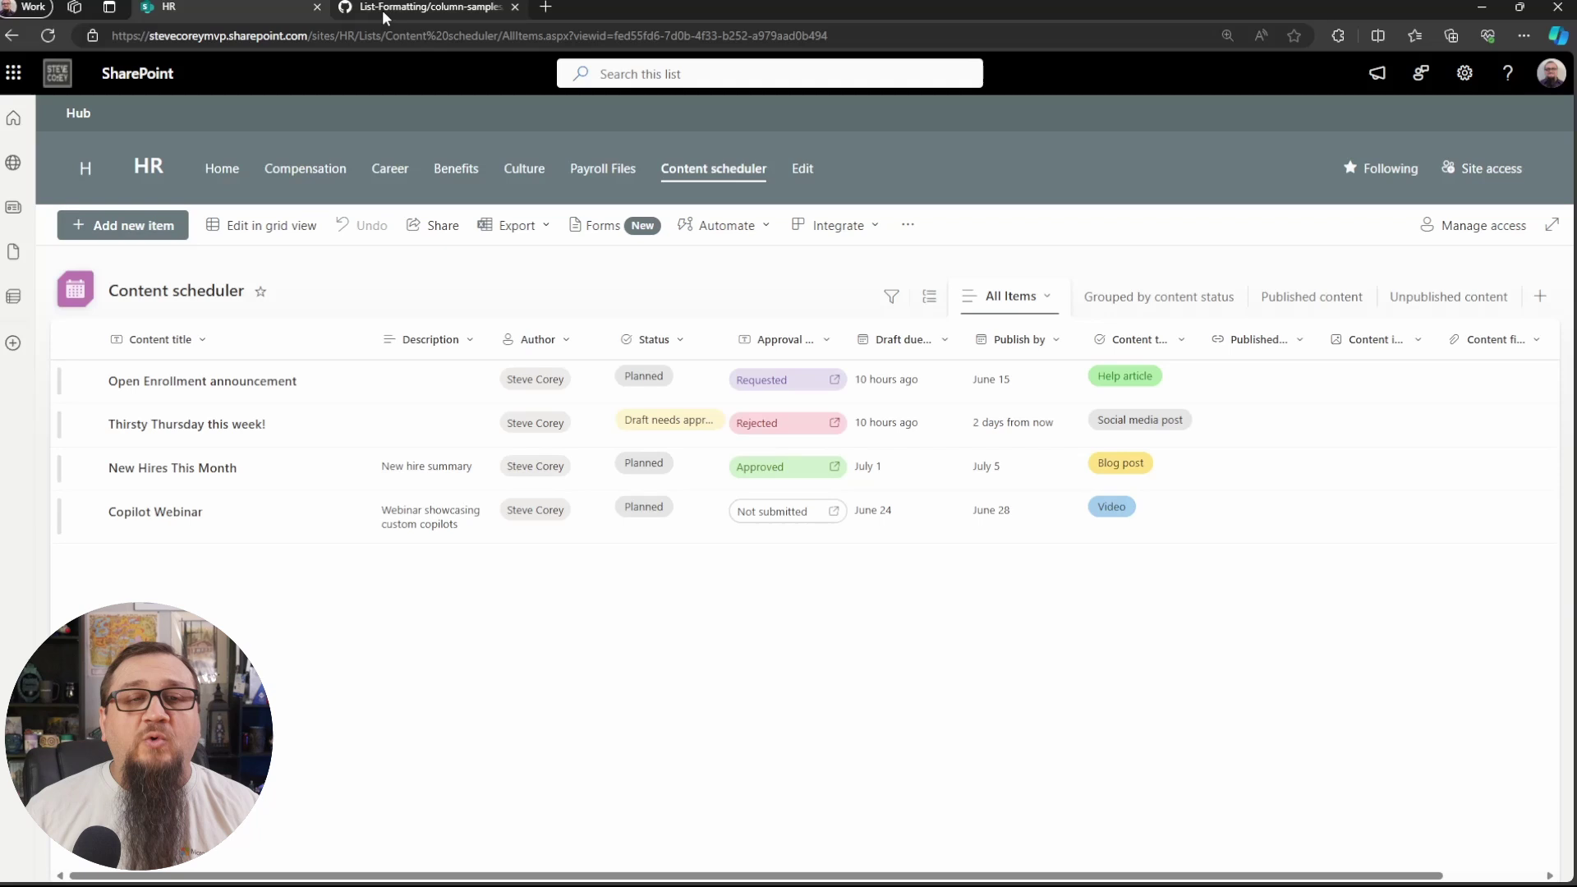
Switch to the GitHub tab showing pnp/List-Formatting's approval-status-icon-color sample folder.
{"action": "left_click", "coordinate": [382, 10]}
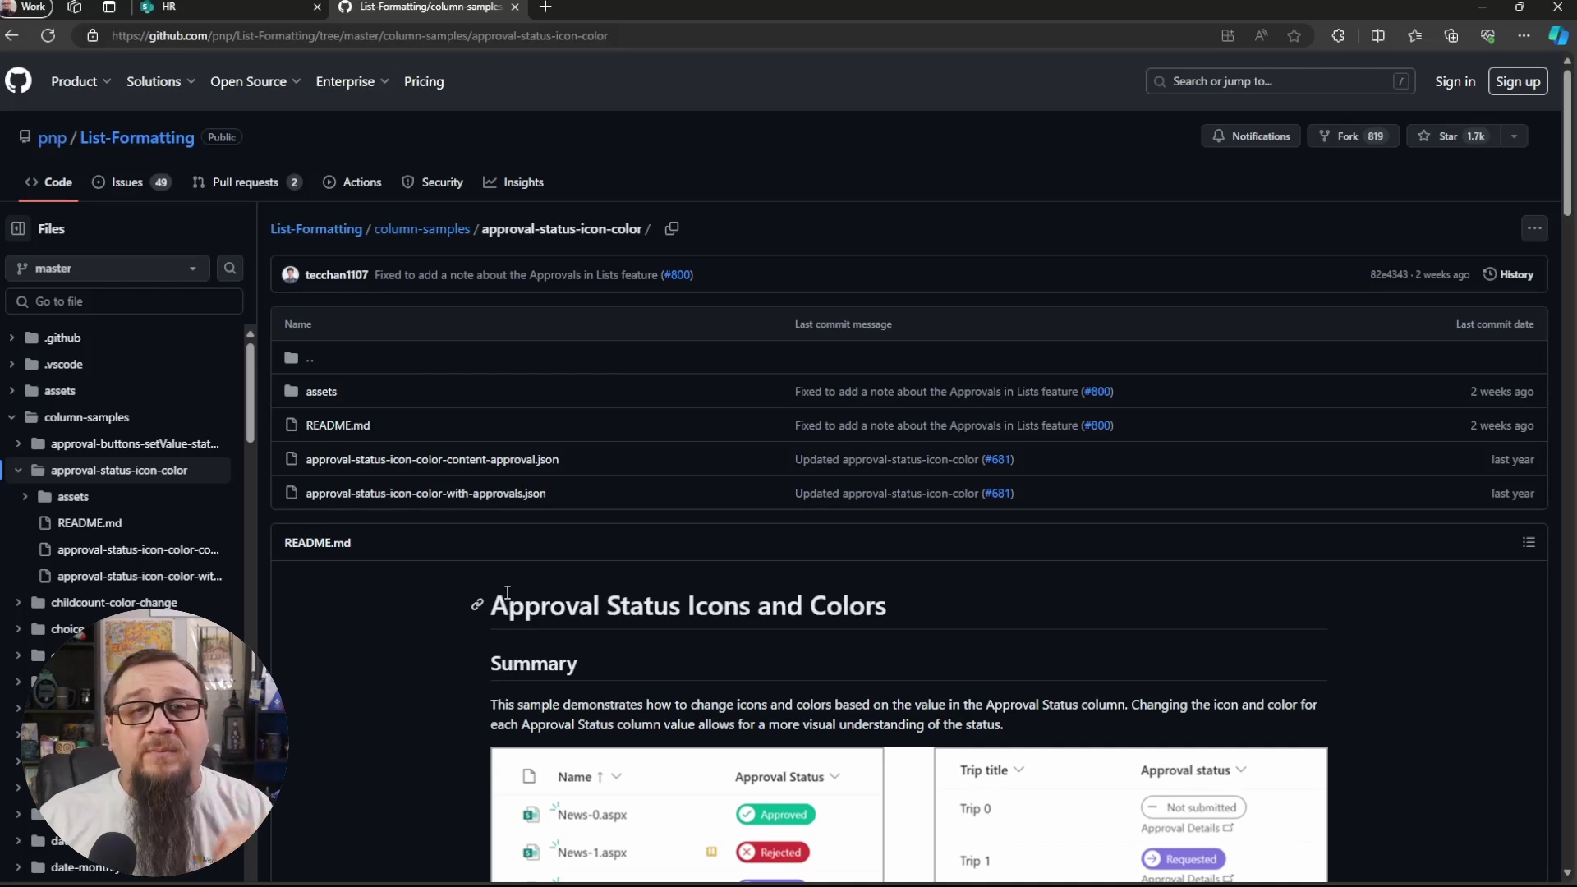
{"action": "scroll", "coordinate": [464, 646], "scroll_direction": "down", "scroll_amount": 3}
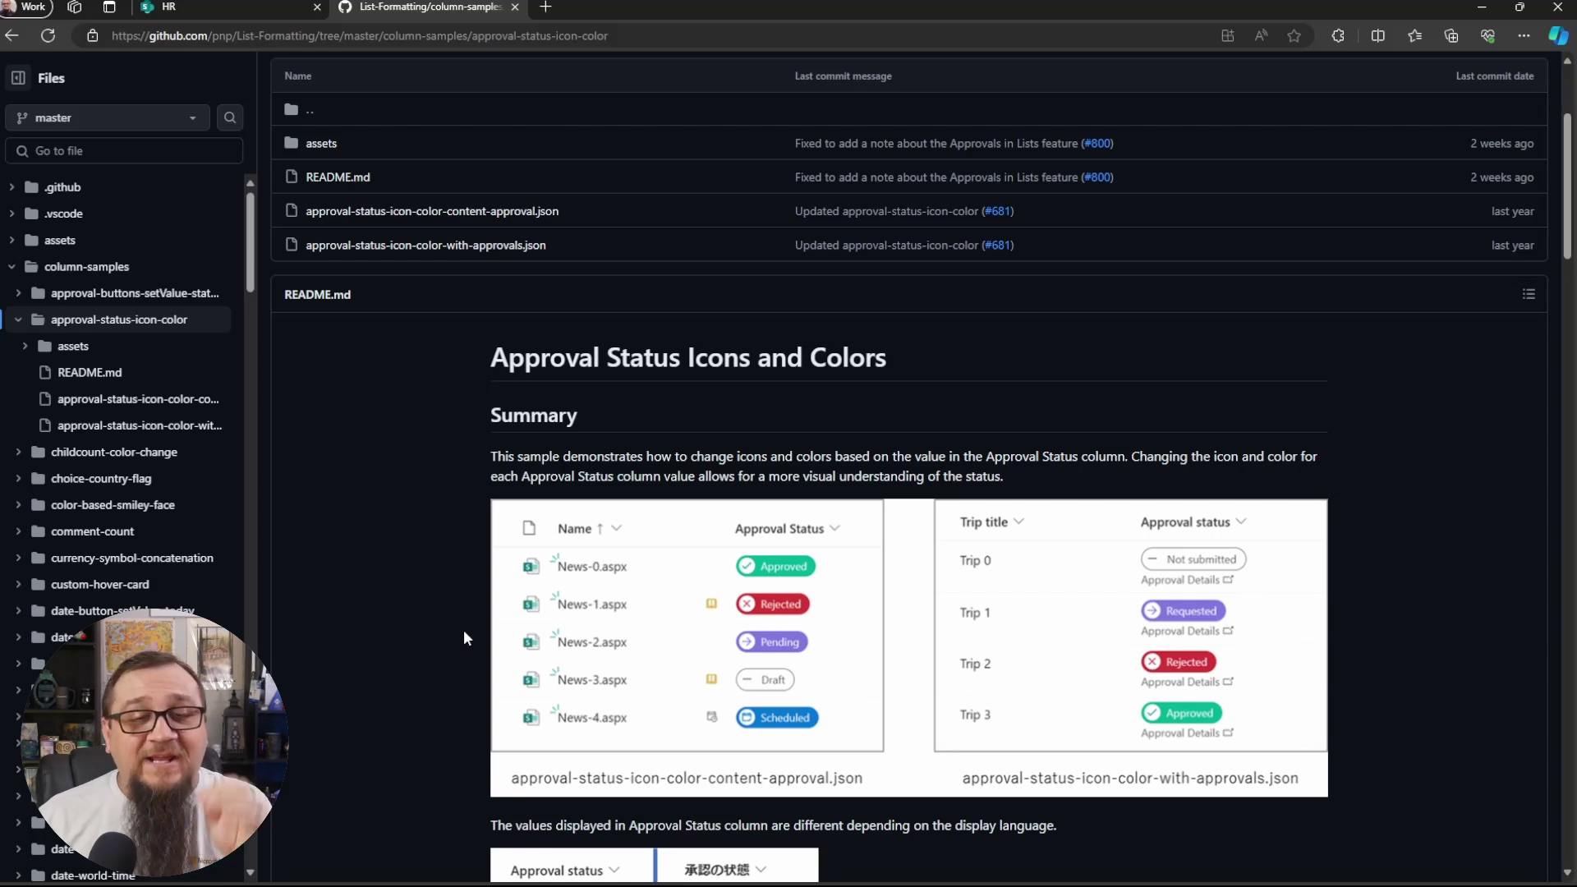
{"action": "scroll", "coordinate": [465, 633], "scroll_direction": "down", "scroll_amount": 2}
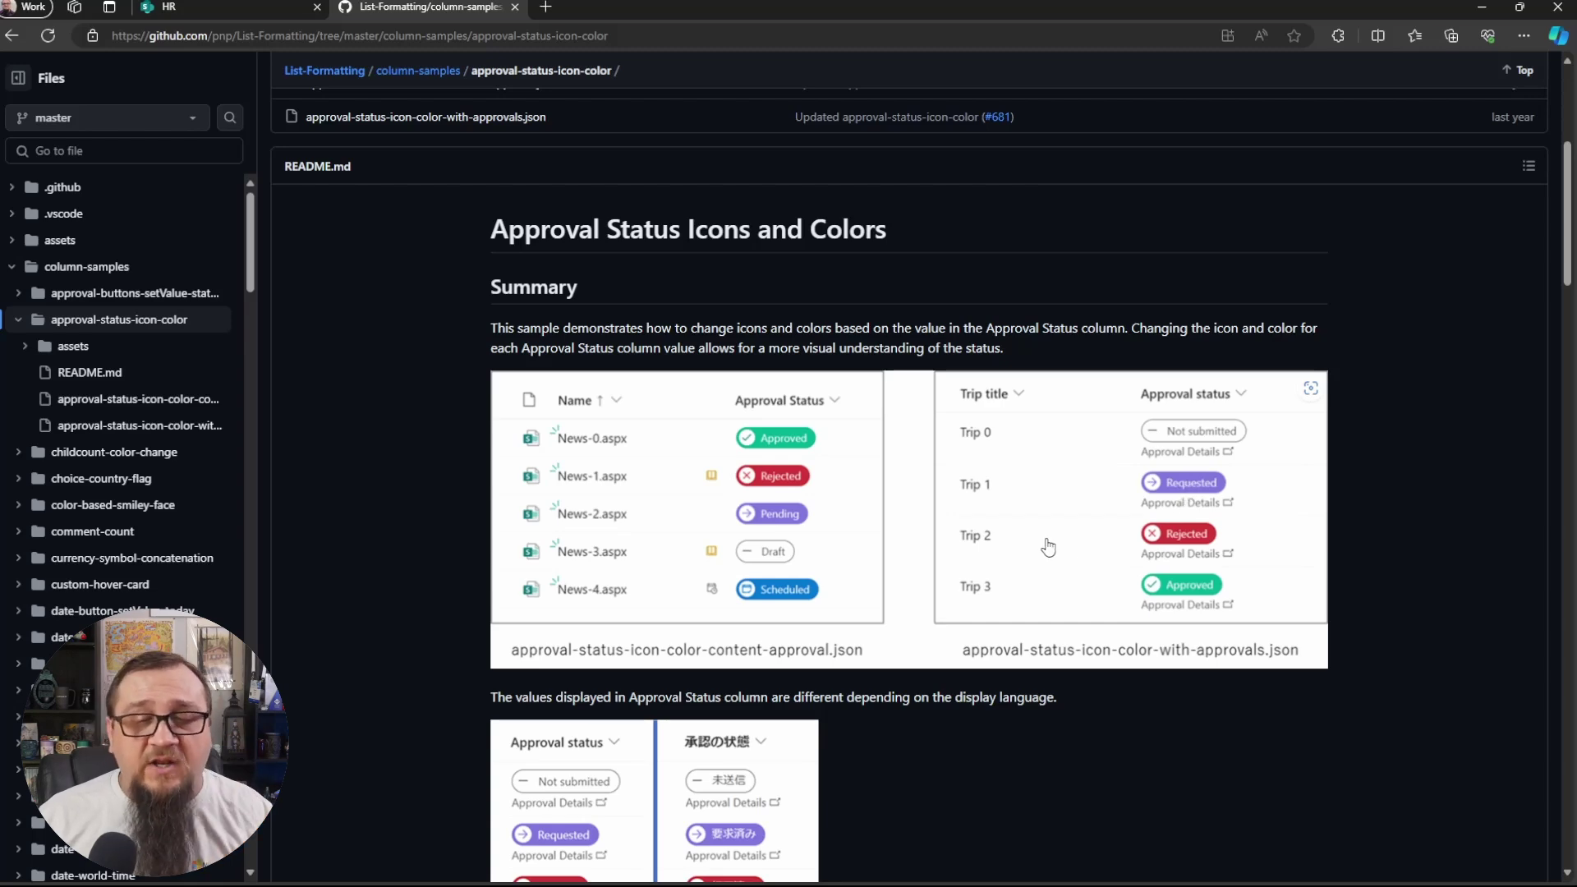
{"action": "scroll", "coordinate": [890, 552], "scroll_direction": "down", "scroll_amount": 7}
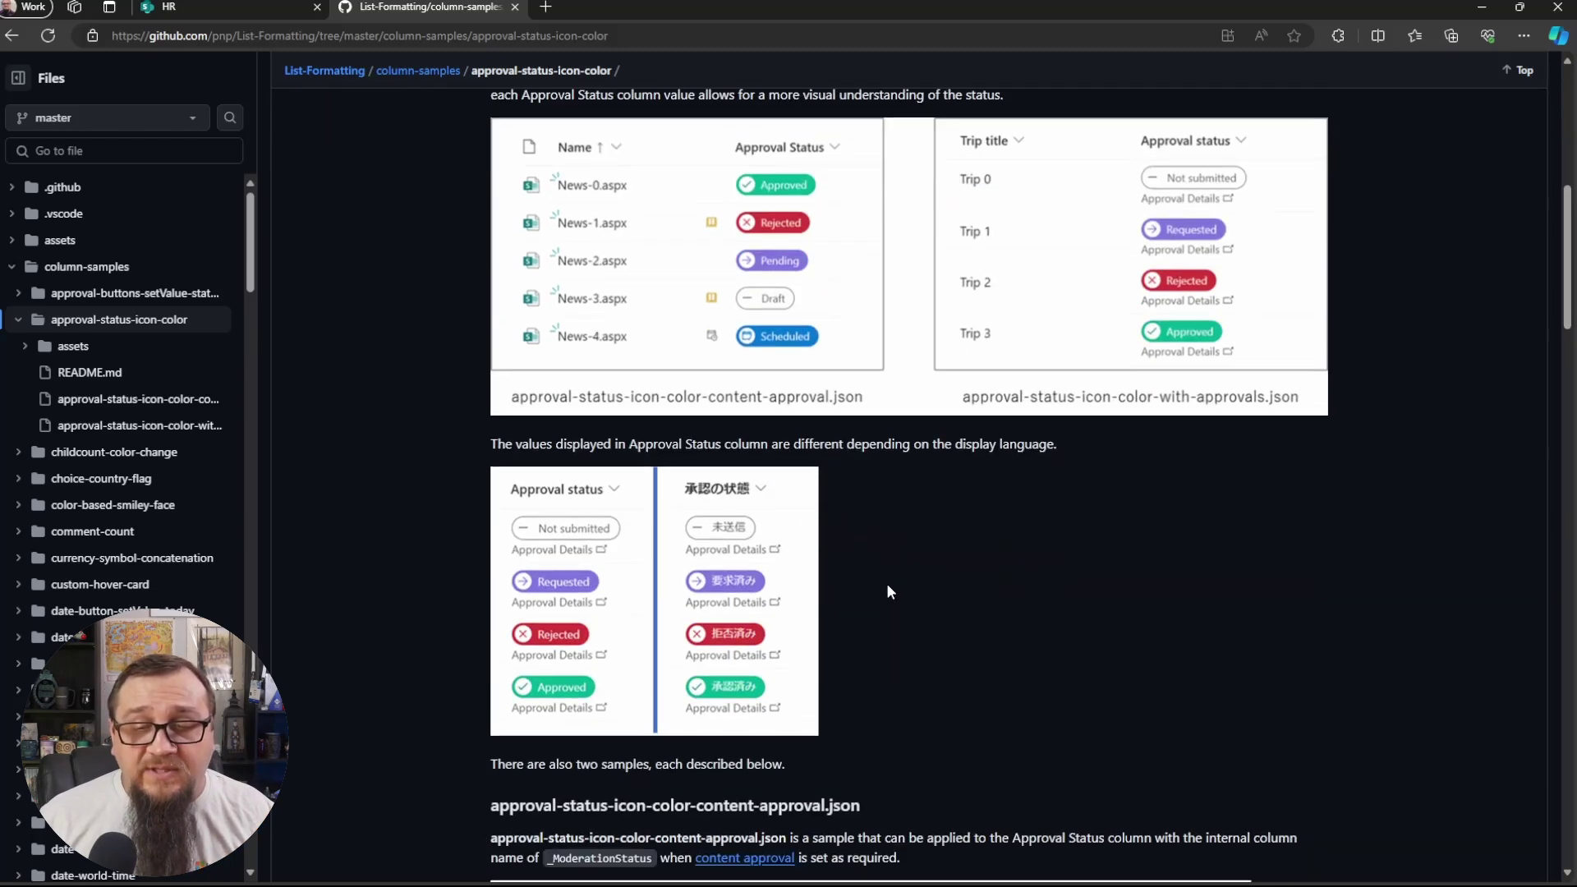
{"action": "scroll", "coordinate": [933, 608], "scroll_direction": "down", "scroll_amount": 10}
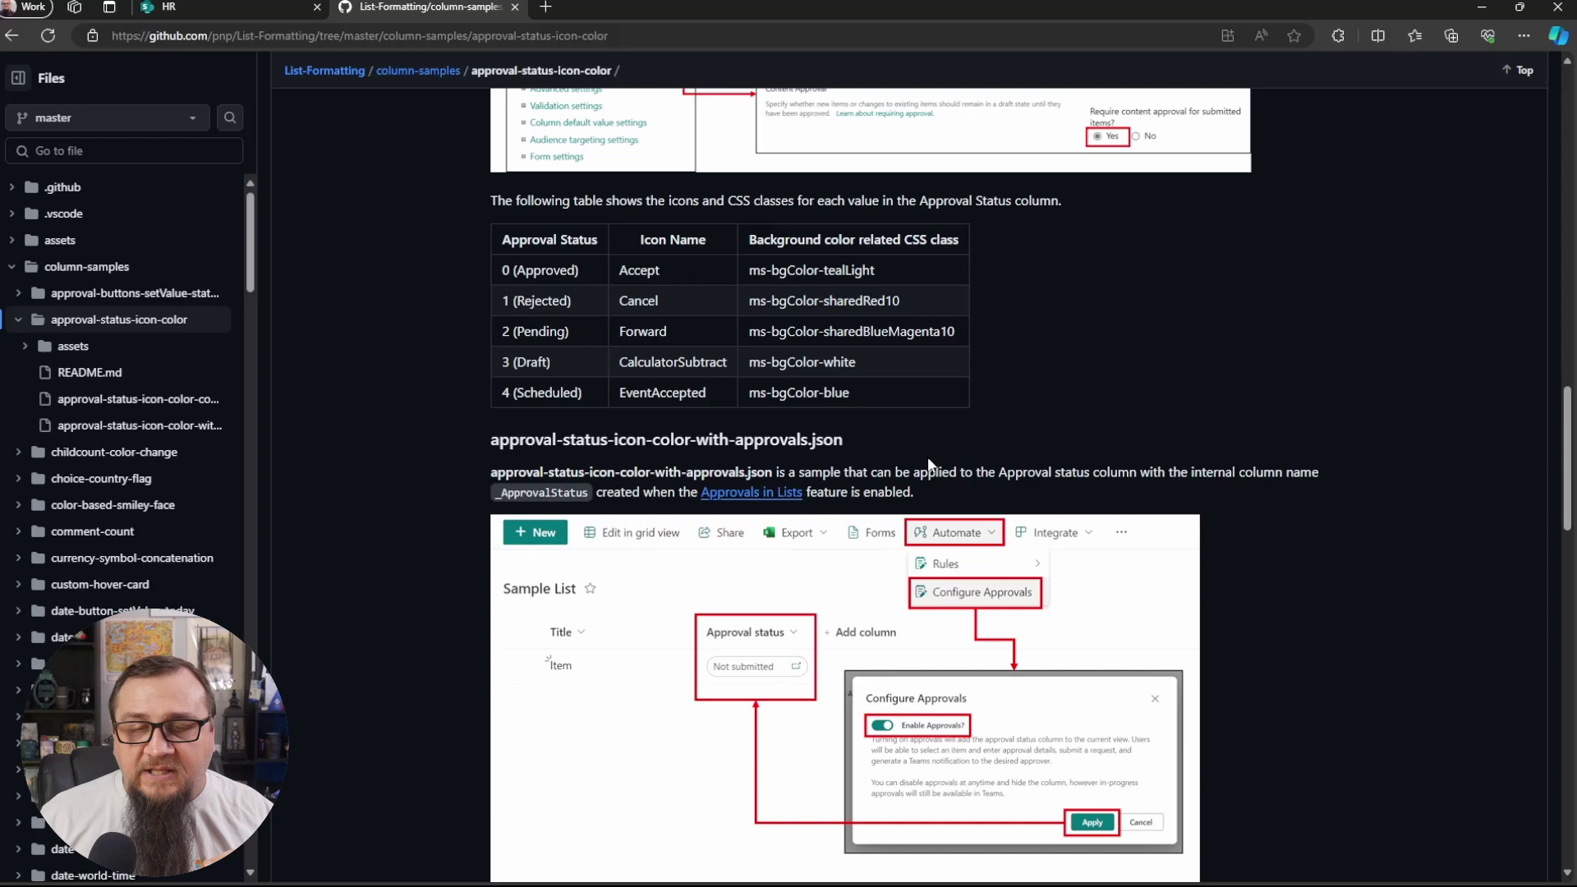
{"action": "scroll", "coordinate": [927, 485], "scroll_direction": "down", "scroll_amount": 10}
{"action": "scroll", "coordinate": [927, 485], "scroll_direction": "down", "scroll_amount": 10}
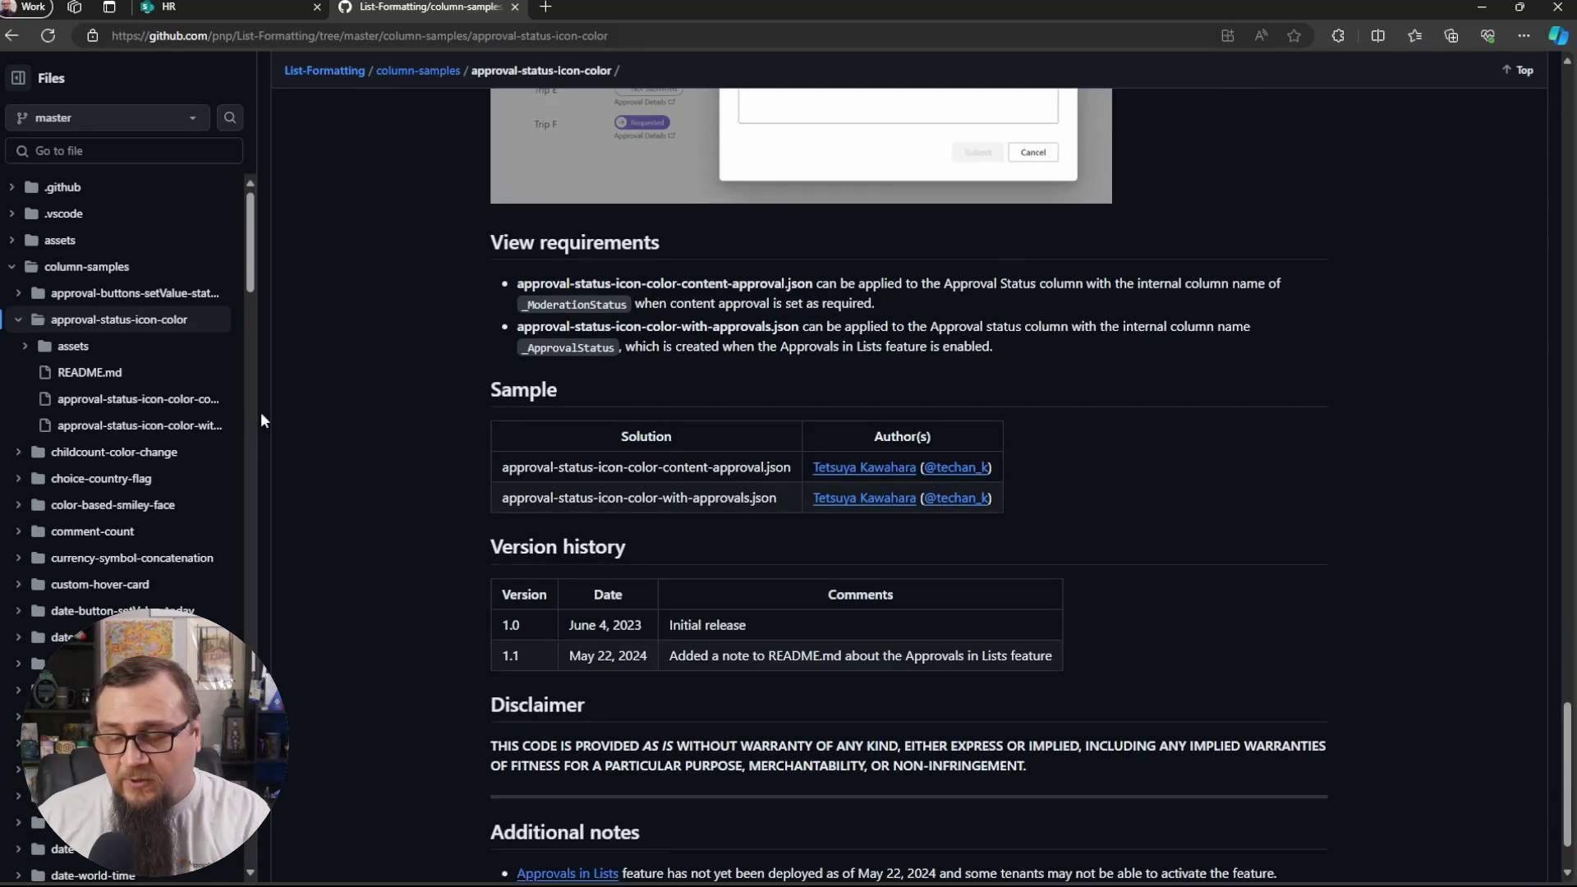
{"action": "key", "text": "Home"}
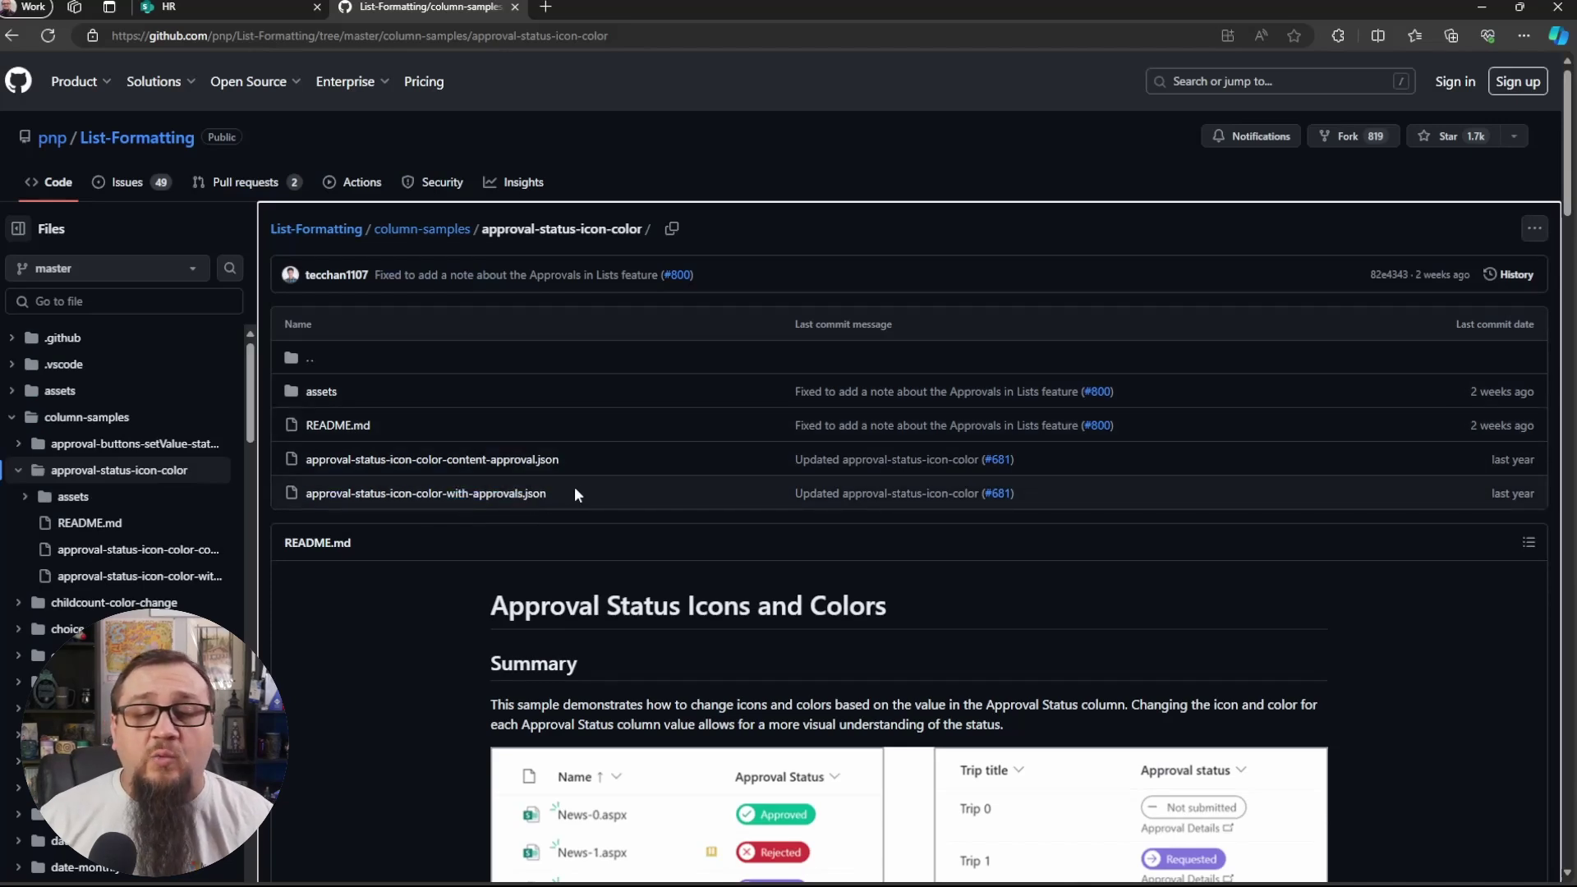
Copy the raw approval-status-icon-color-with-approvals.json sample and return to the SharePoint list.
{"action": "left_click", "coordinate": [531, 495]}
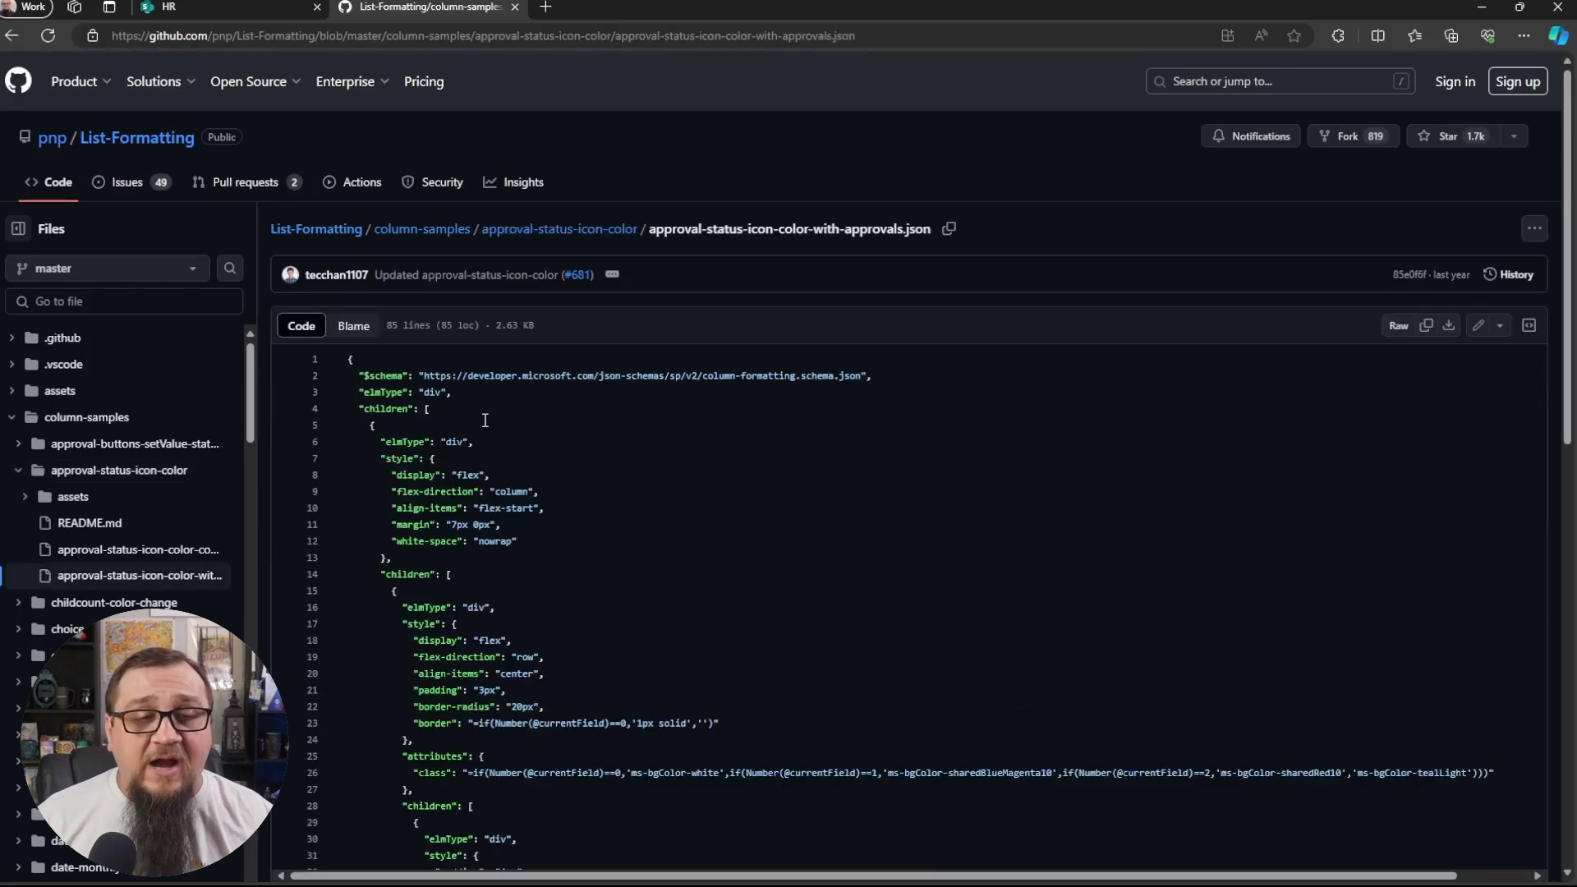
{"action": "scroll", "coordinate": [938, 462], "scroll_direction": "down", "scroll_amount": 6}
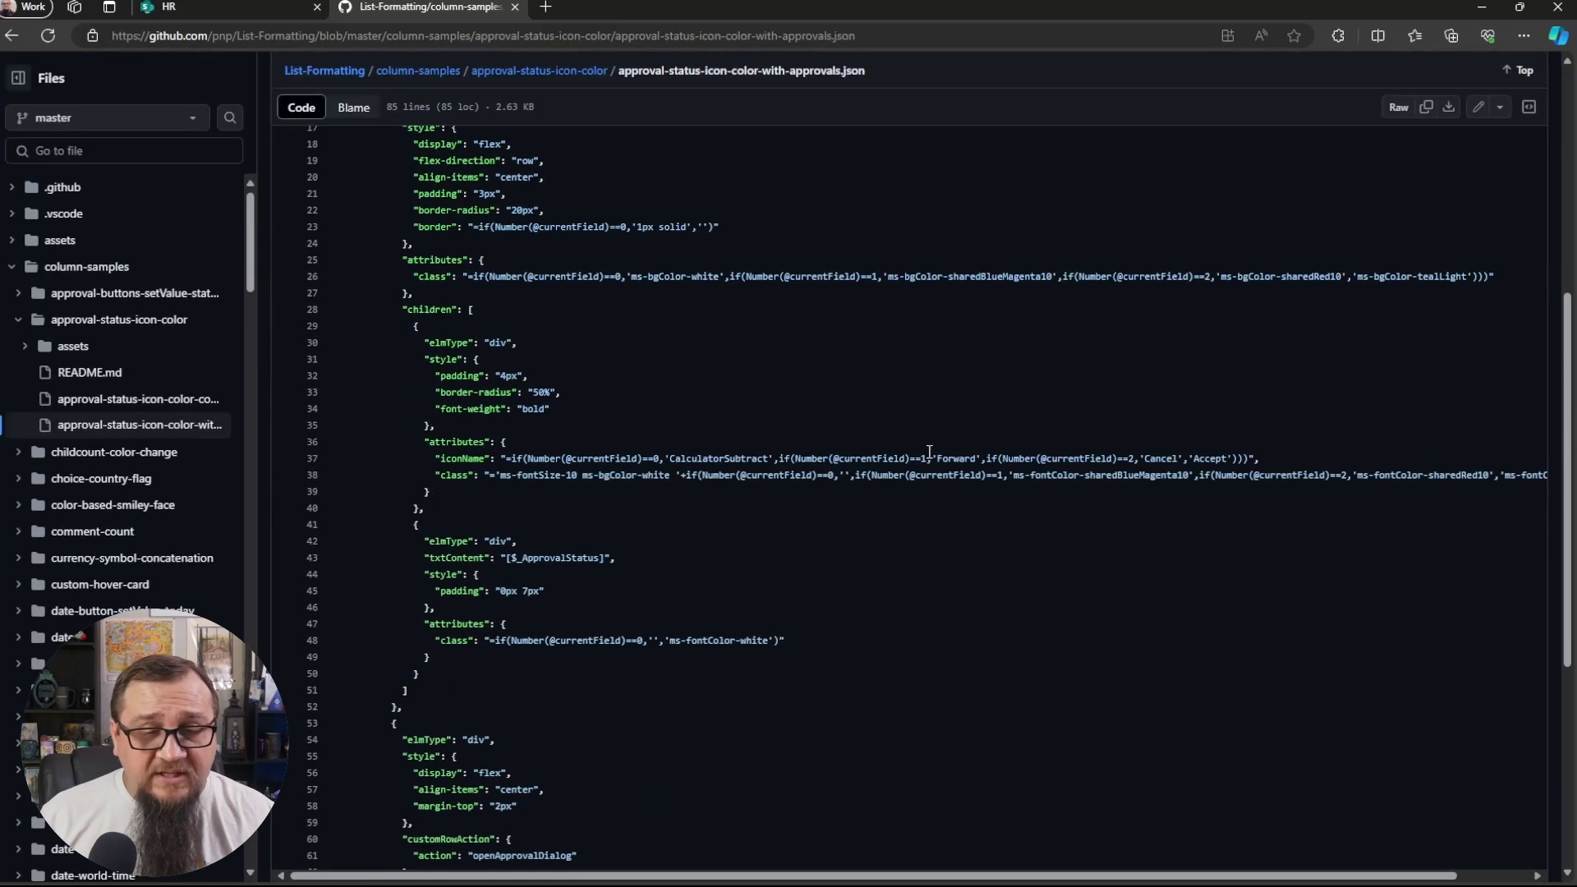
{"action": "scroll", "coordinate": [822, 468], "scroll_direction": "down", "scroll_amount": 4}
{"action": "scroll", "coordinate": [876, 475], "scroll_direction": "up", "scroll_amount": 10}
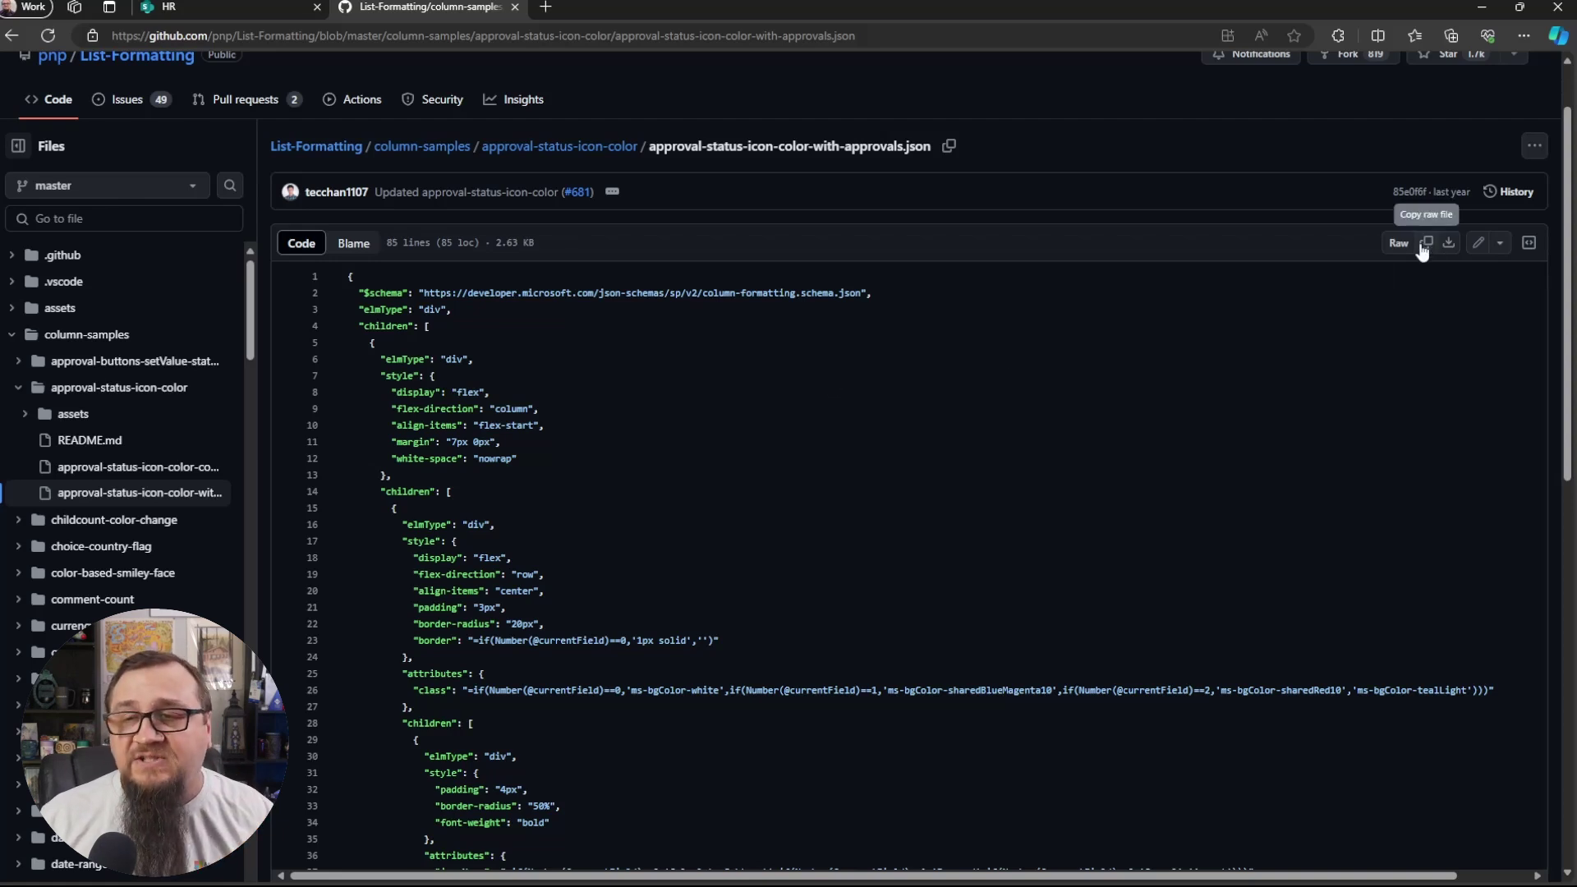
{"action": "left_click", "coordinate": [1425, 244]}
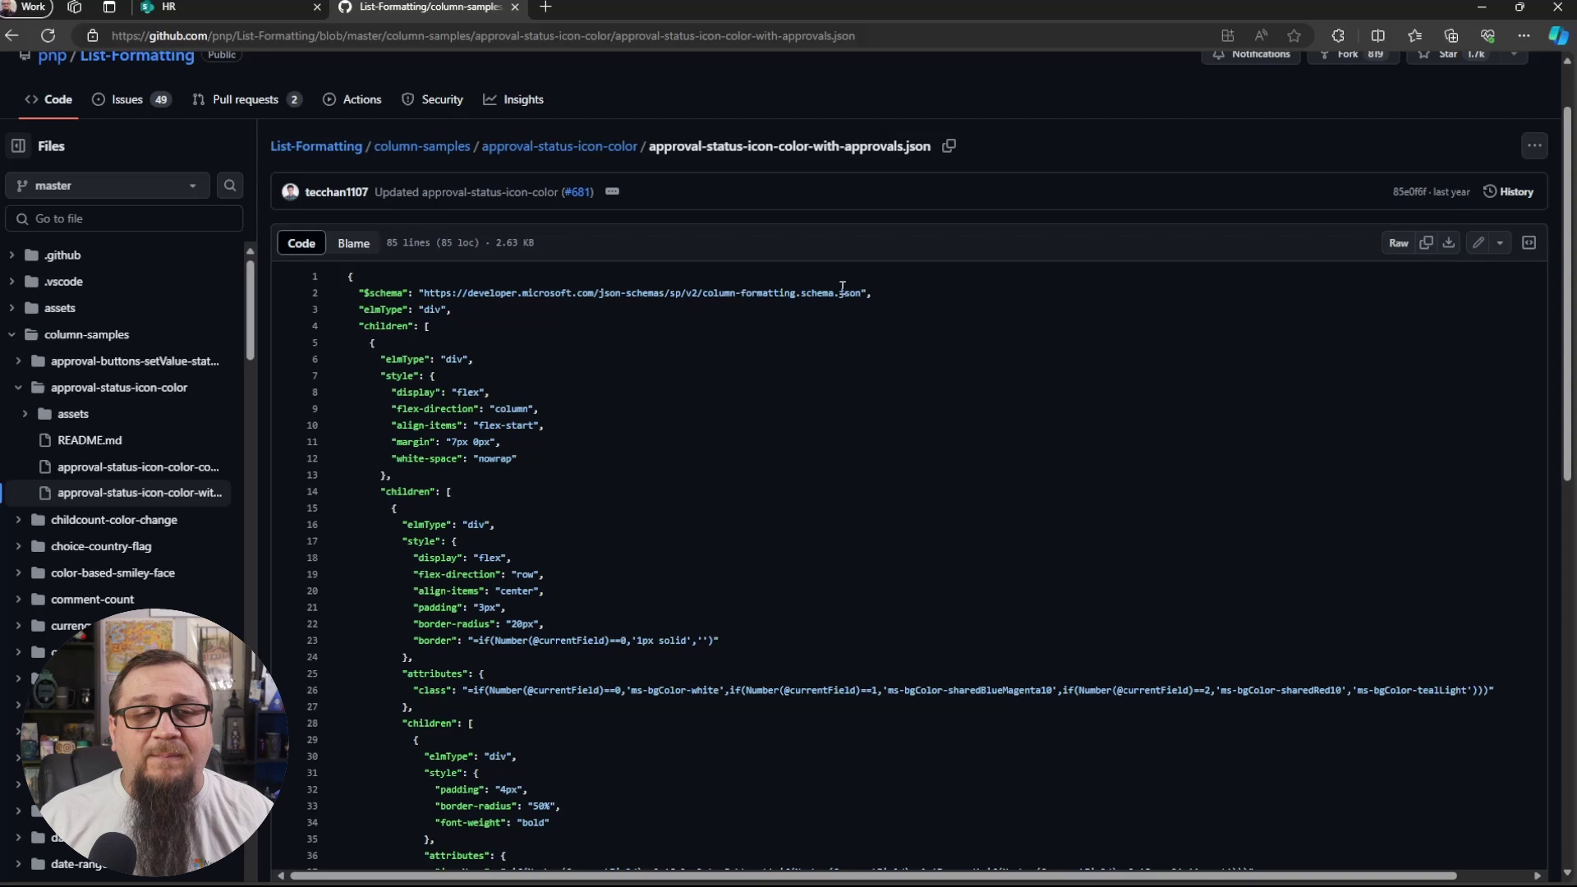
{"action": "left_click", "coordinate": [303, 13]}
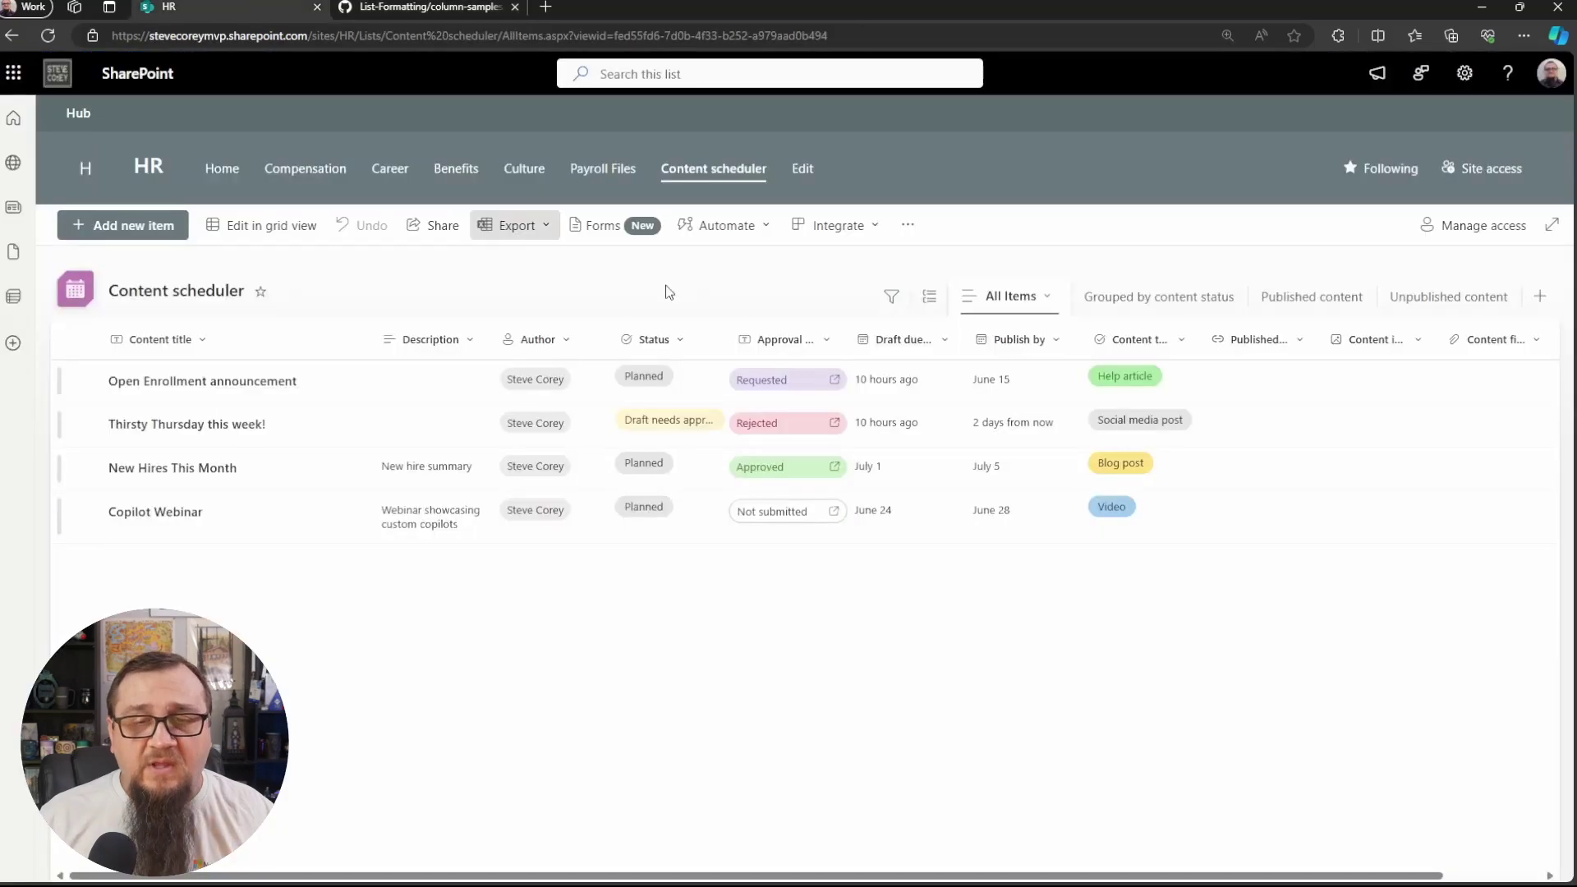
Replace the Approval status column's formatting JSON with the copied approvals sample.
{"action": "left_click", "coordinate": [828, 342]}
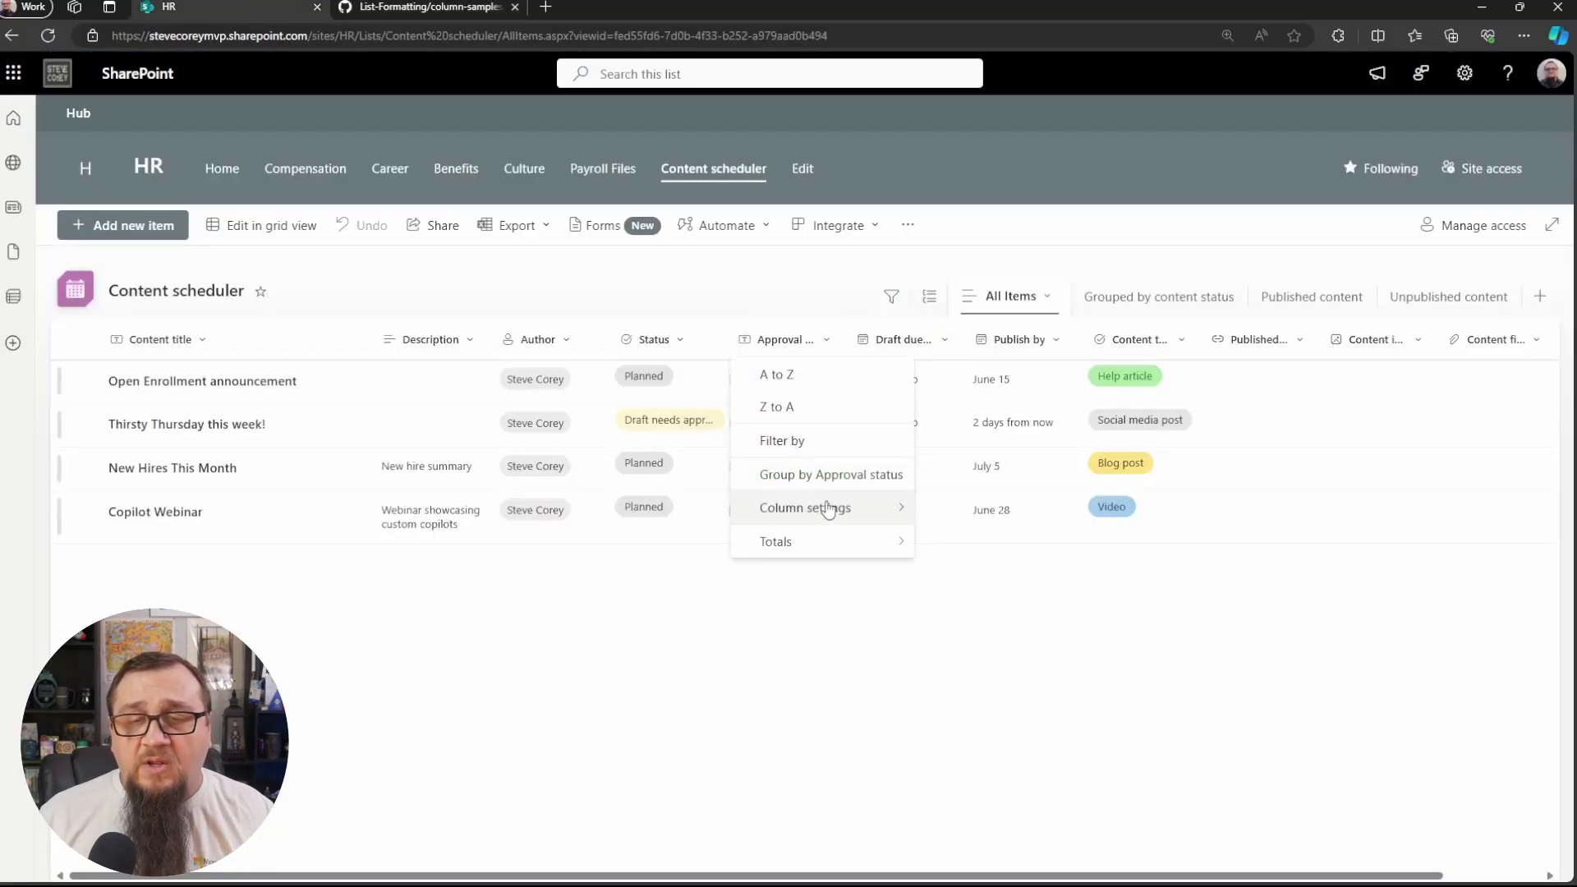
{"action": "mouse_move", "coordinate": [829, 507]}
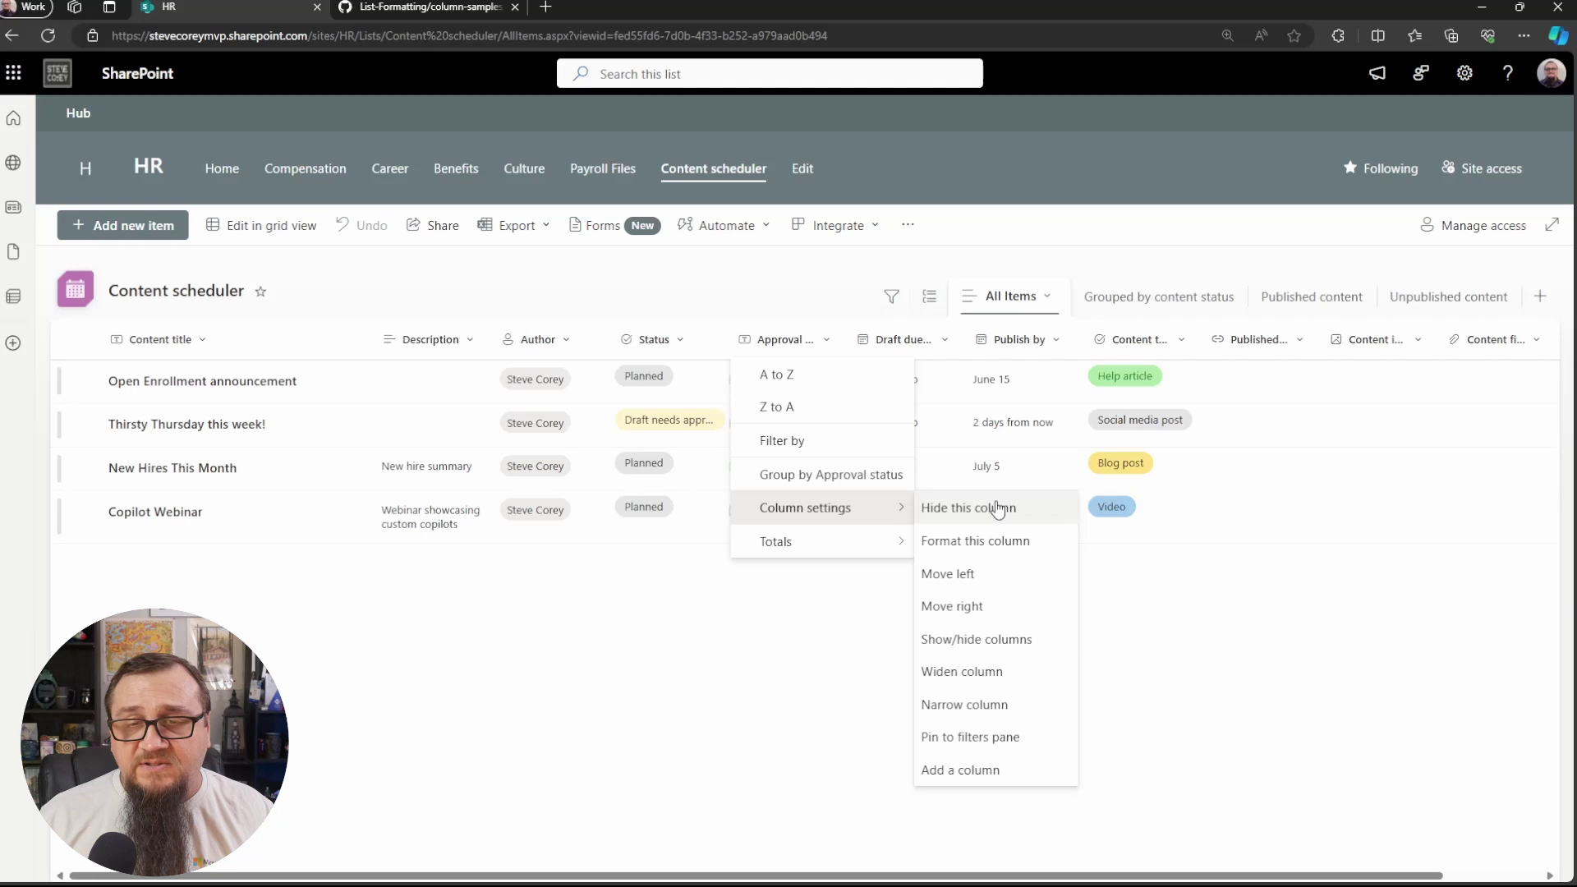
{"action": "left_click", "coordinate": [995, 542]}
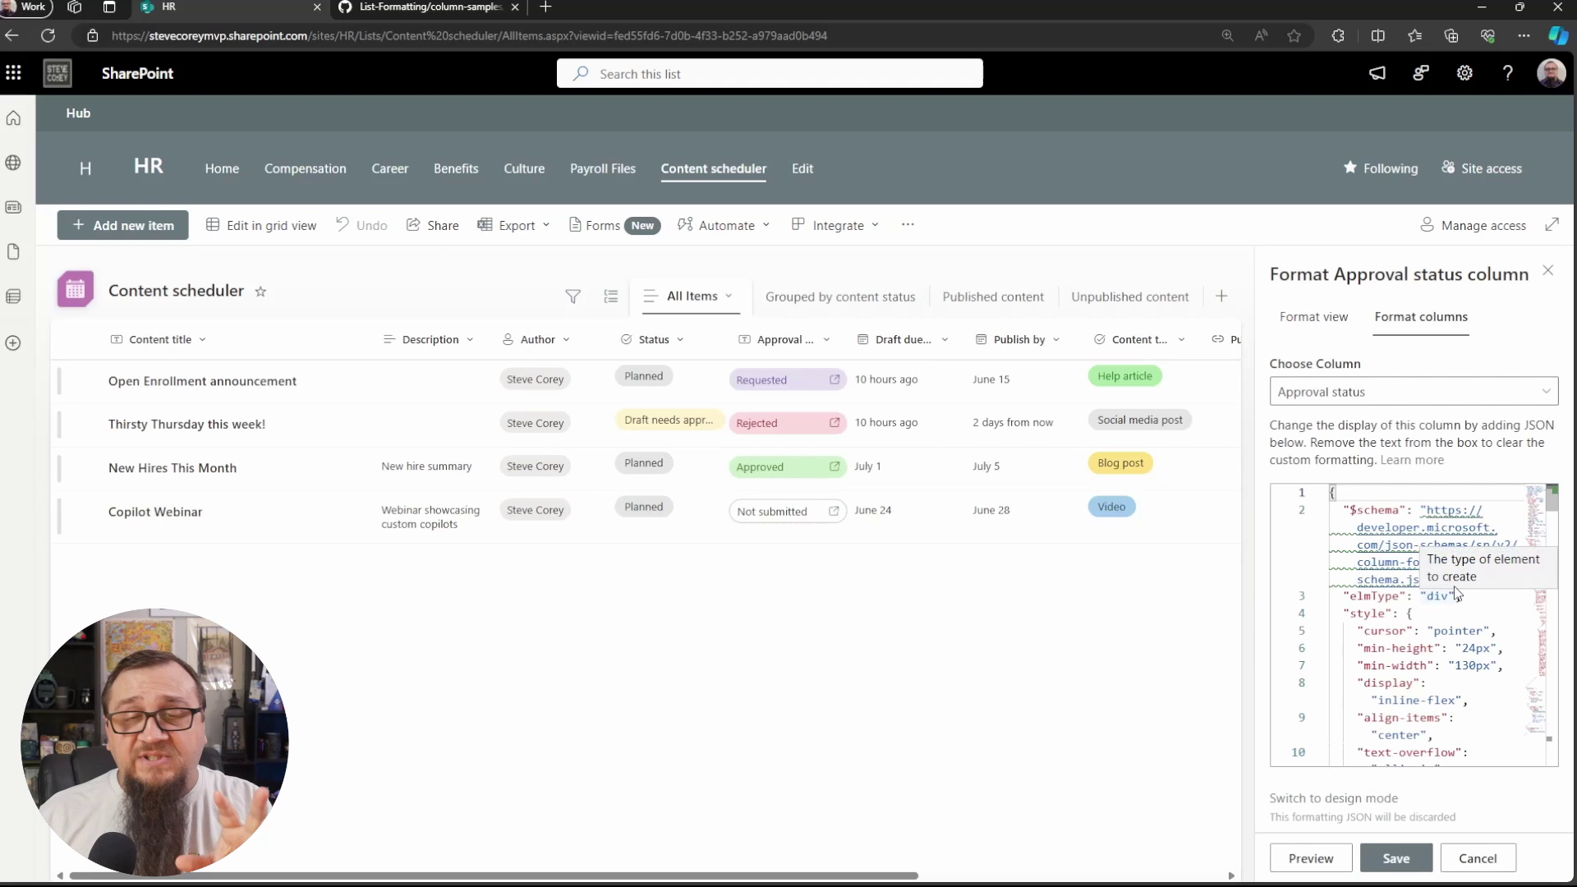
{"action": "left_click_drag", "start_coordinate": [1552, 502], "coordinate": [1559, 608]}
{"action": "left_click", "coordinate": [1467, 605]}
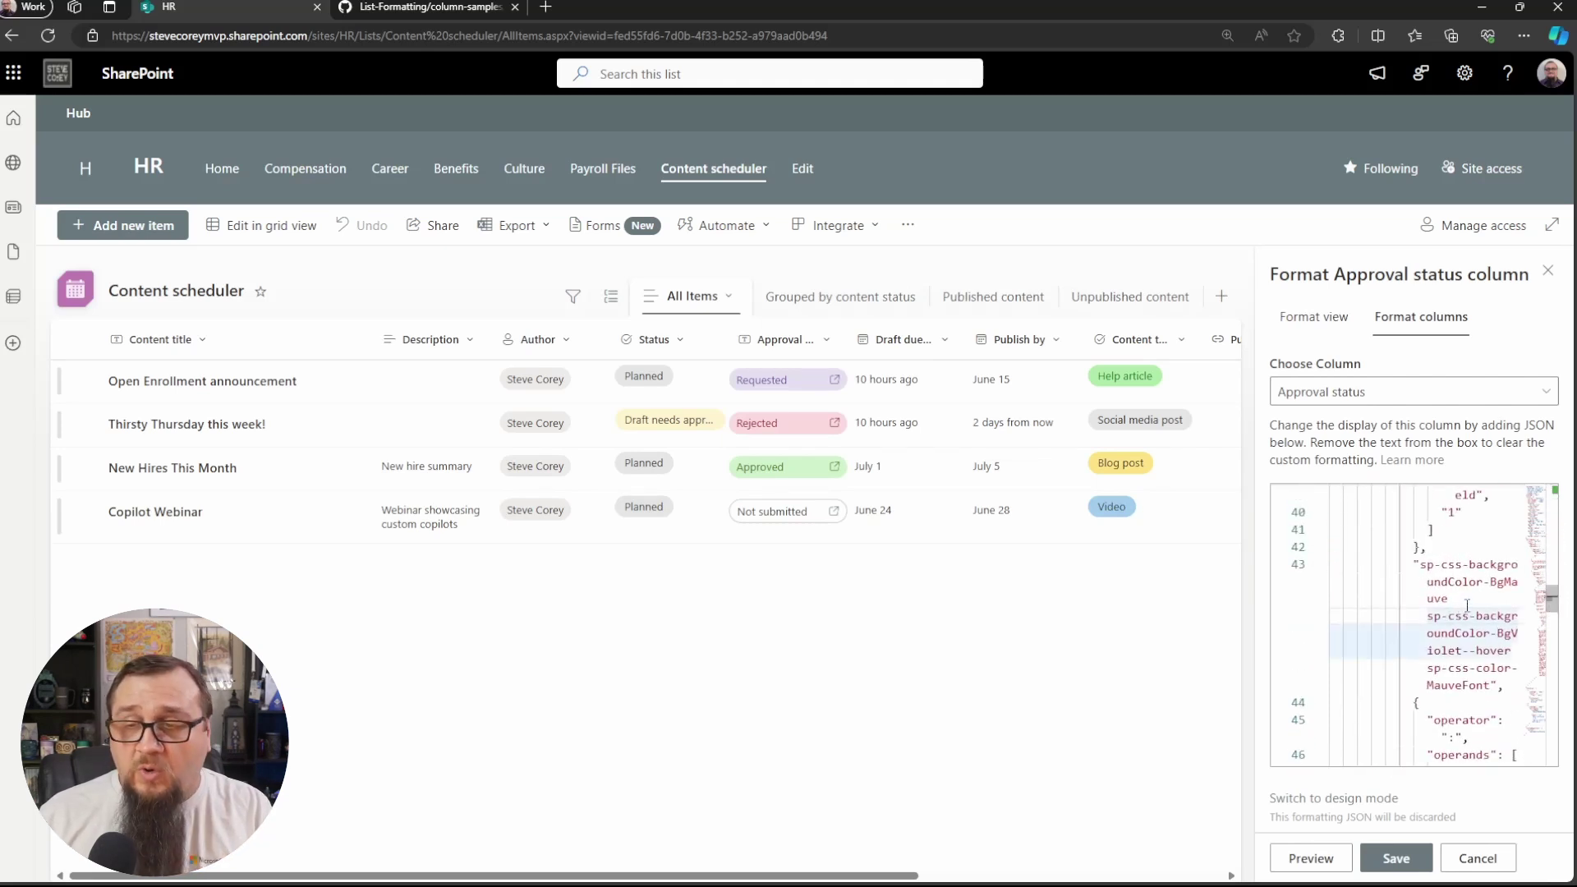
{"action": "key", "text": "ctrl+a"}
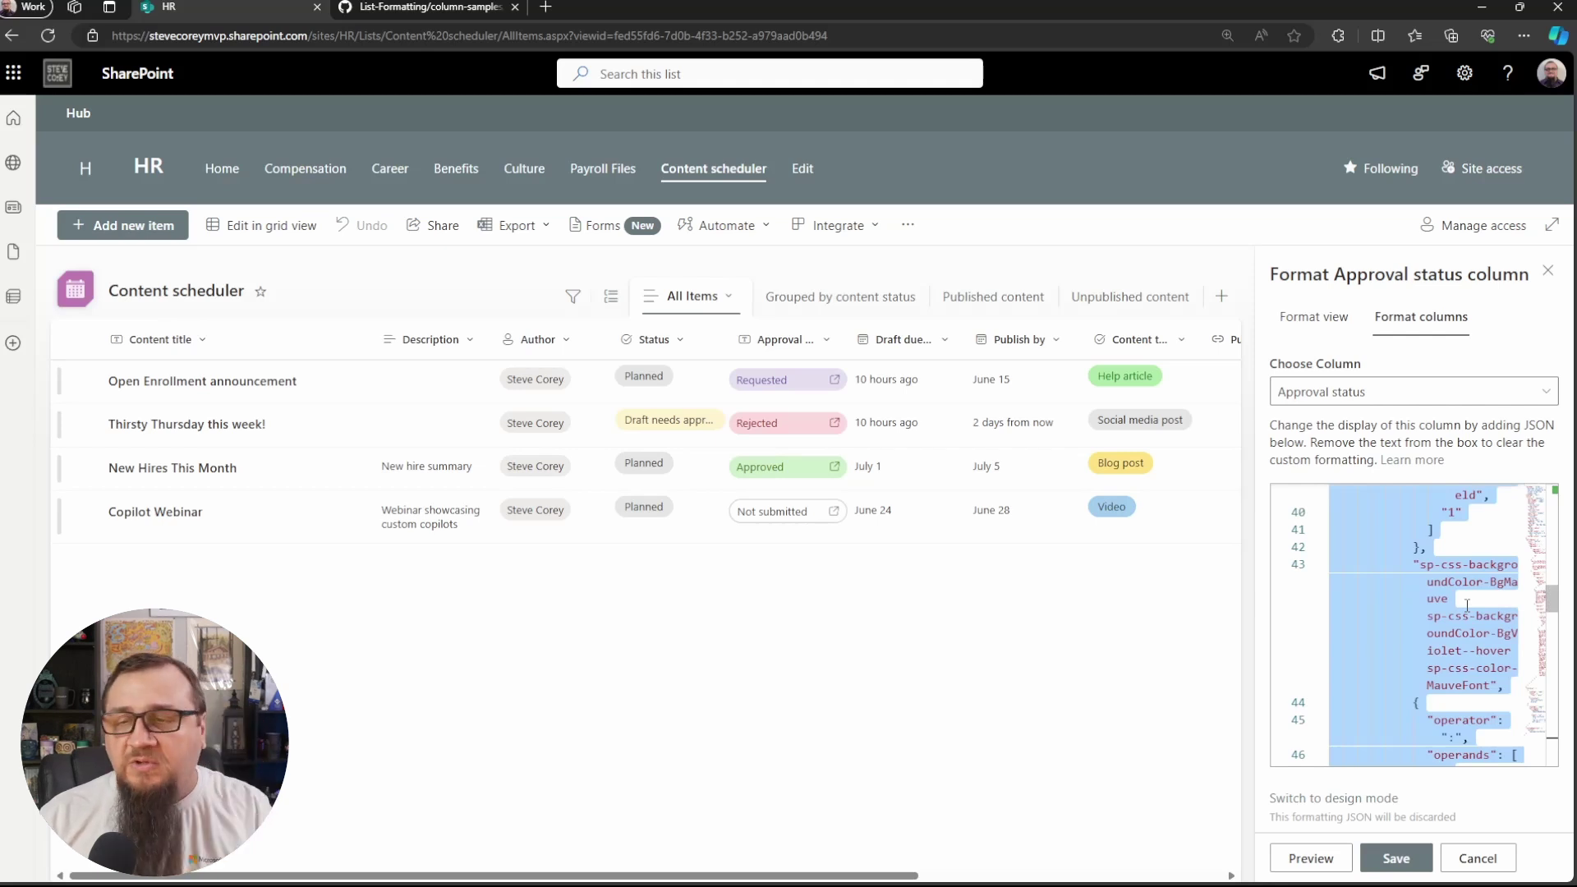
{"action": "key", "text": "Delete"}
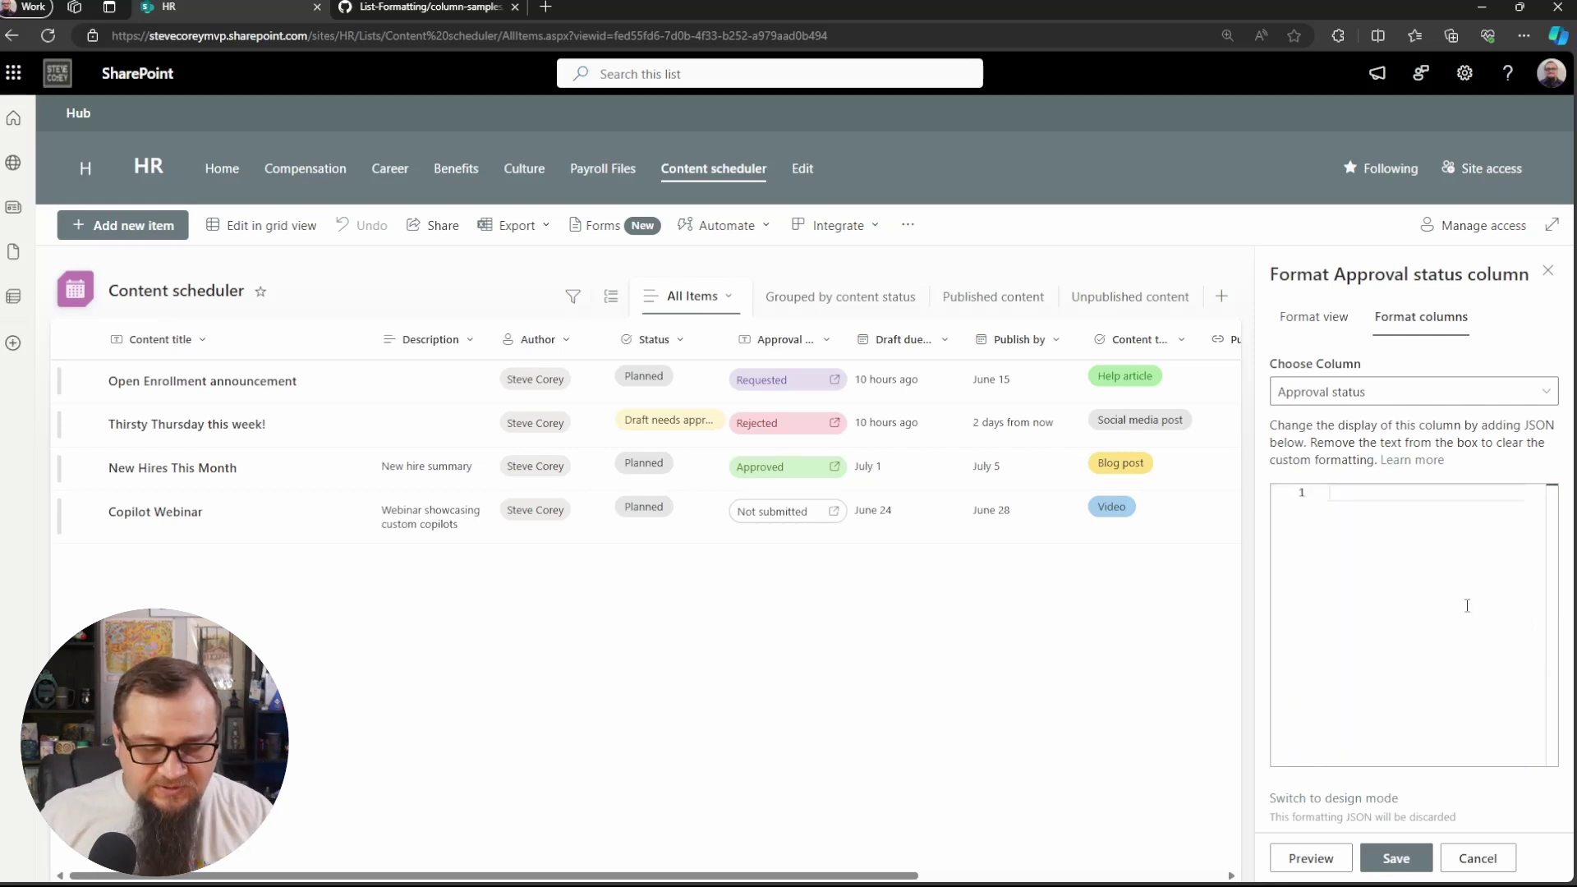
{"action": "key", "text": "ctrl+v"}
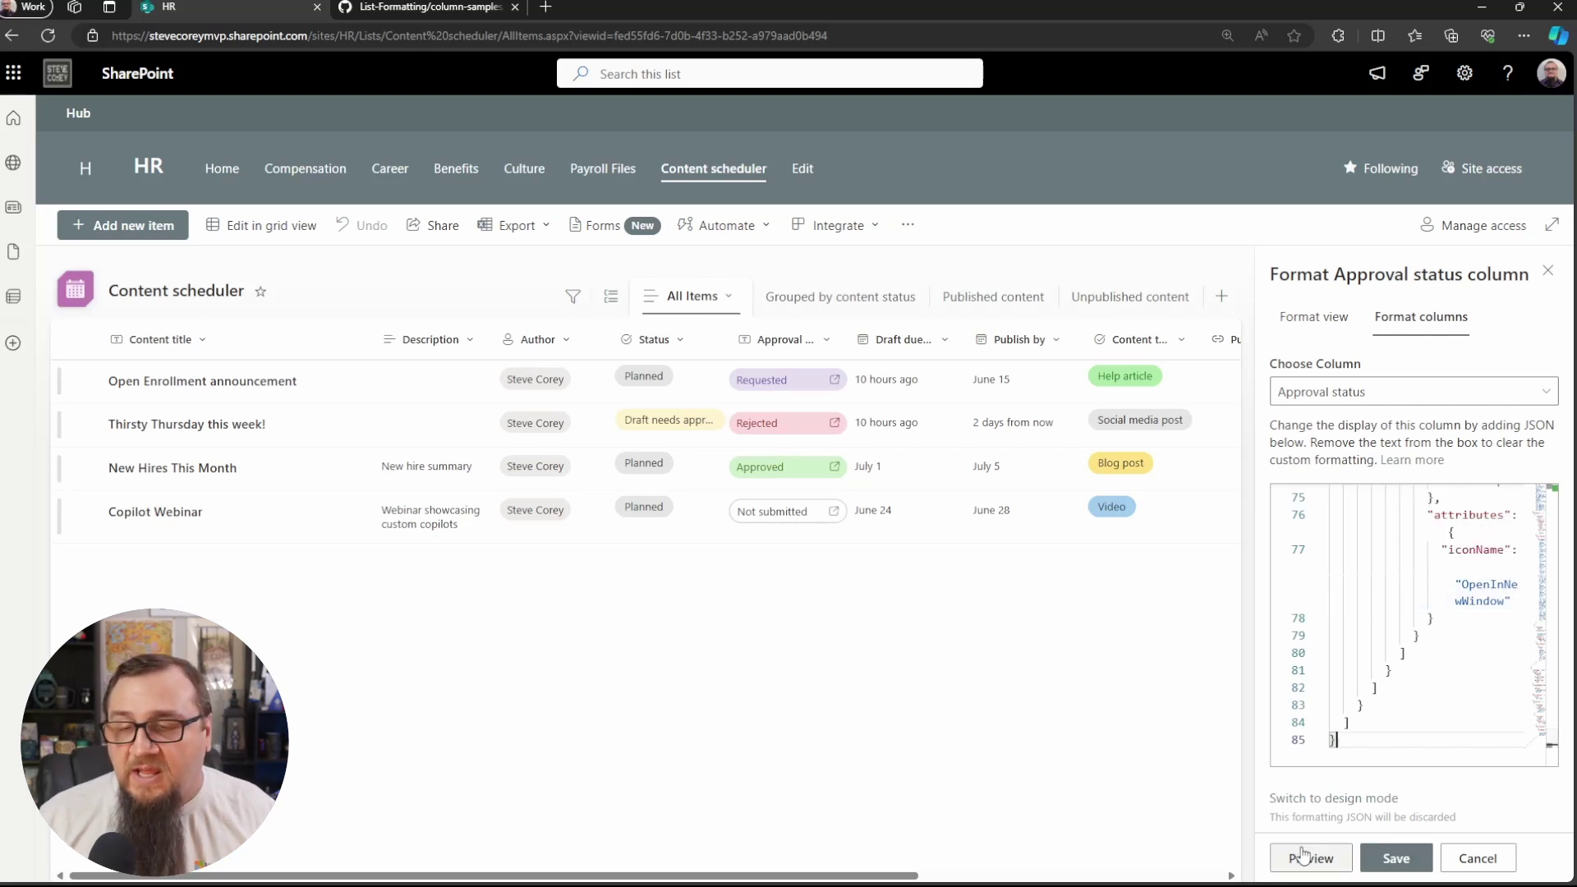
Preview and save the new Approval status column formatting, then close the pane.
{"action": "left_click", "coordinate": [1330, 859]}
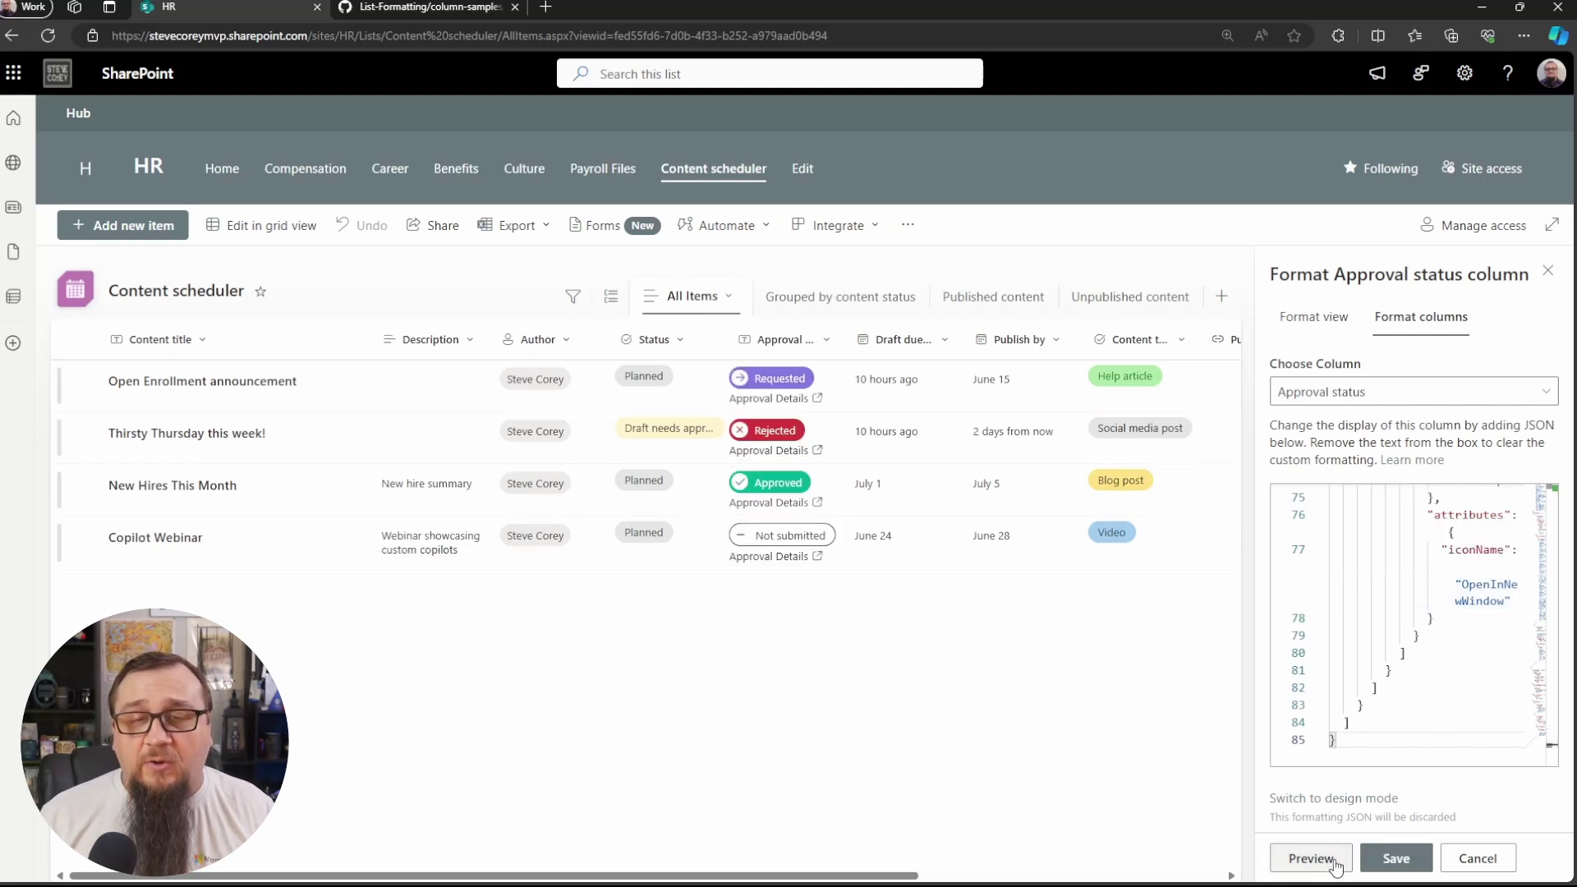
{"action": "left_click", "coordinate": [1394, 862]}
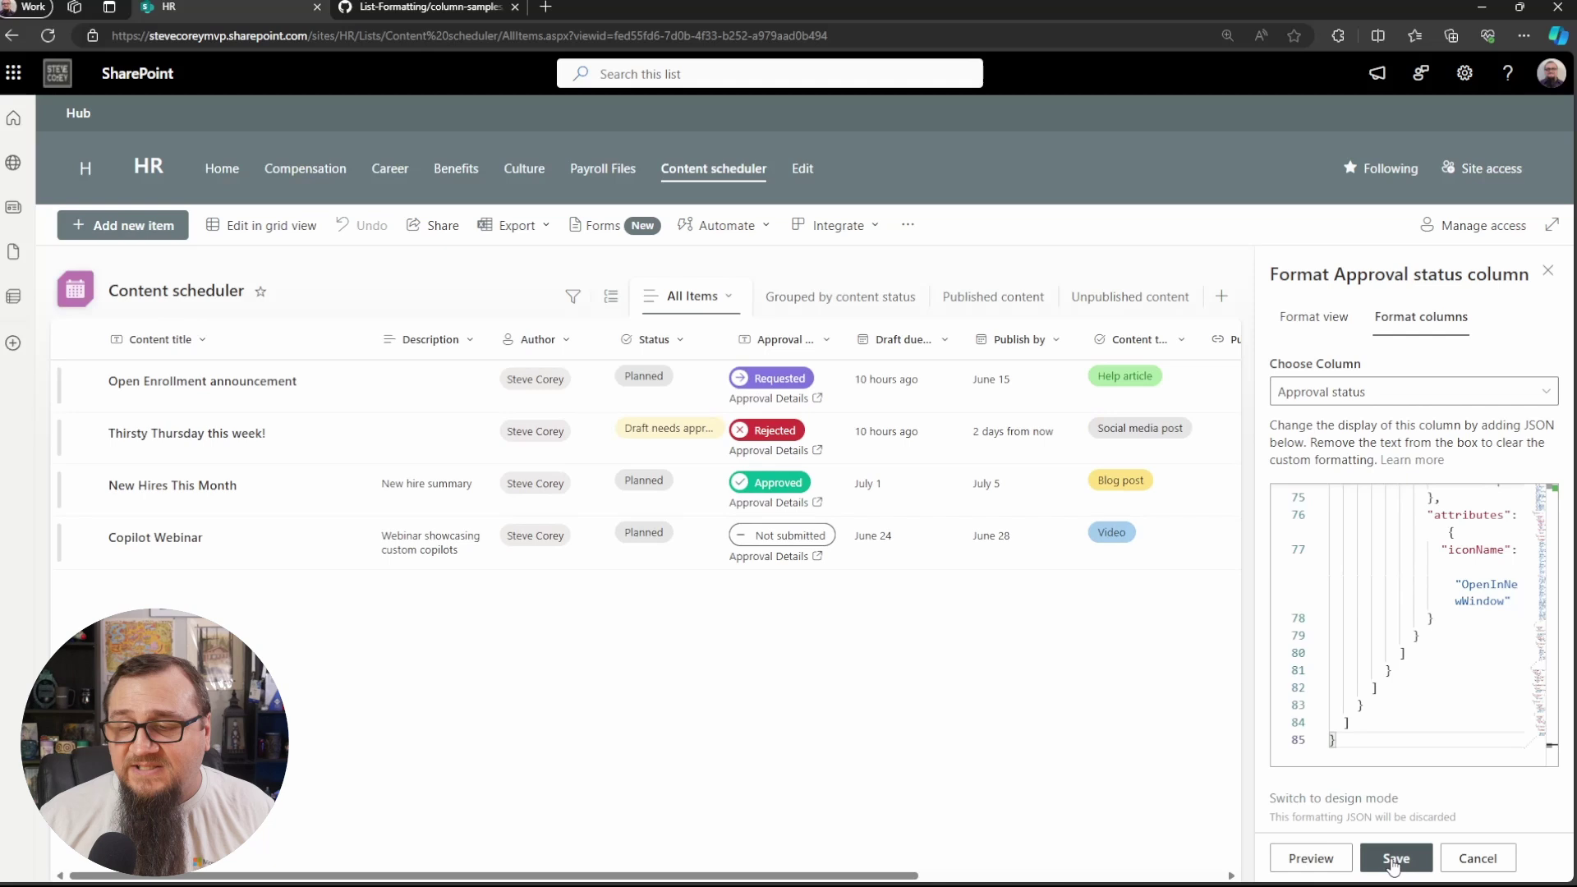
{"action": "left_click", "coordinate": [1548, 270]}
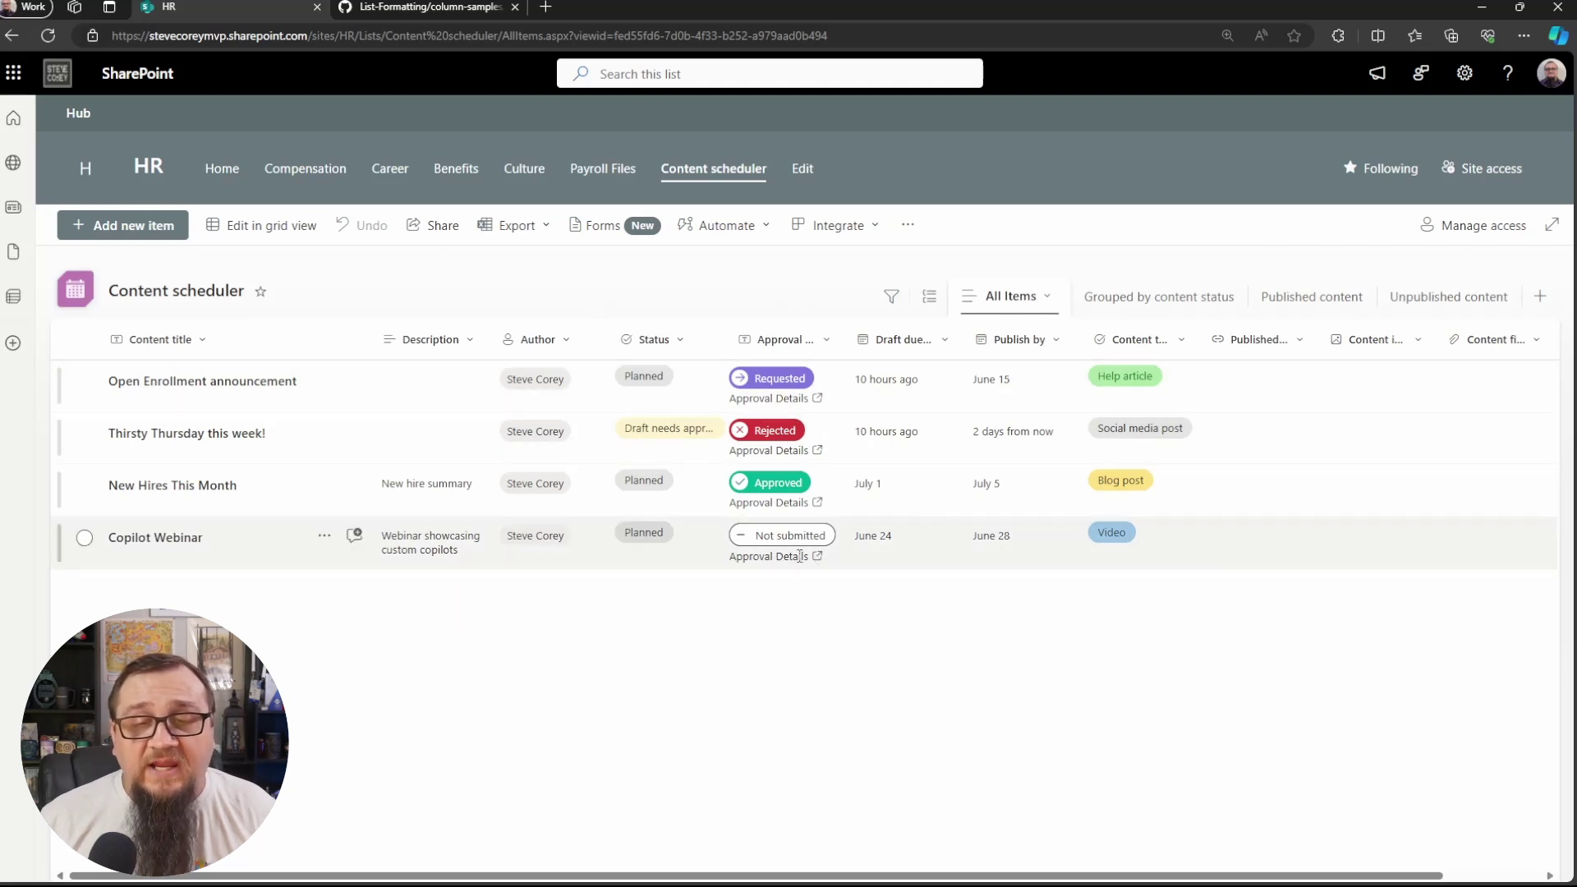
{"action": "left_click", "coordinate": [803, 557]}
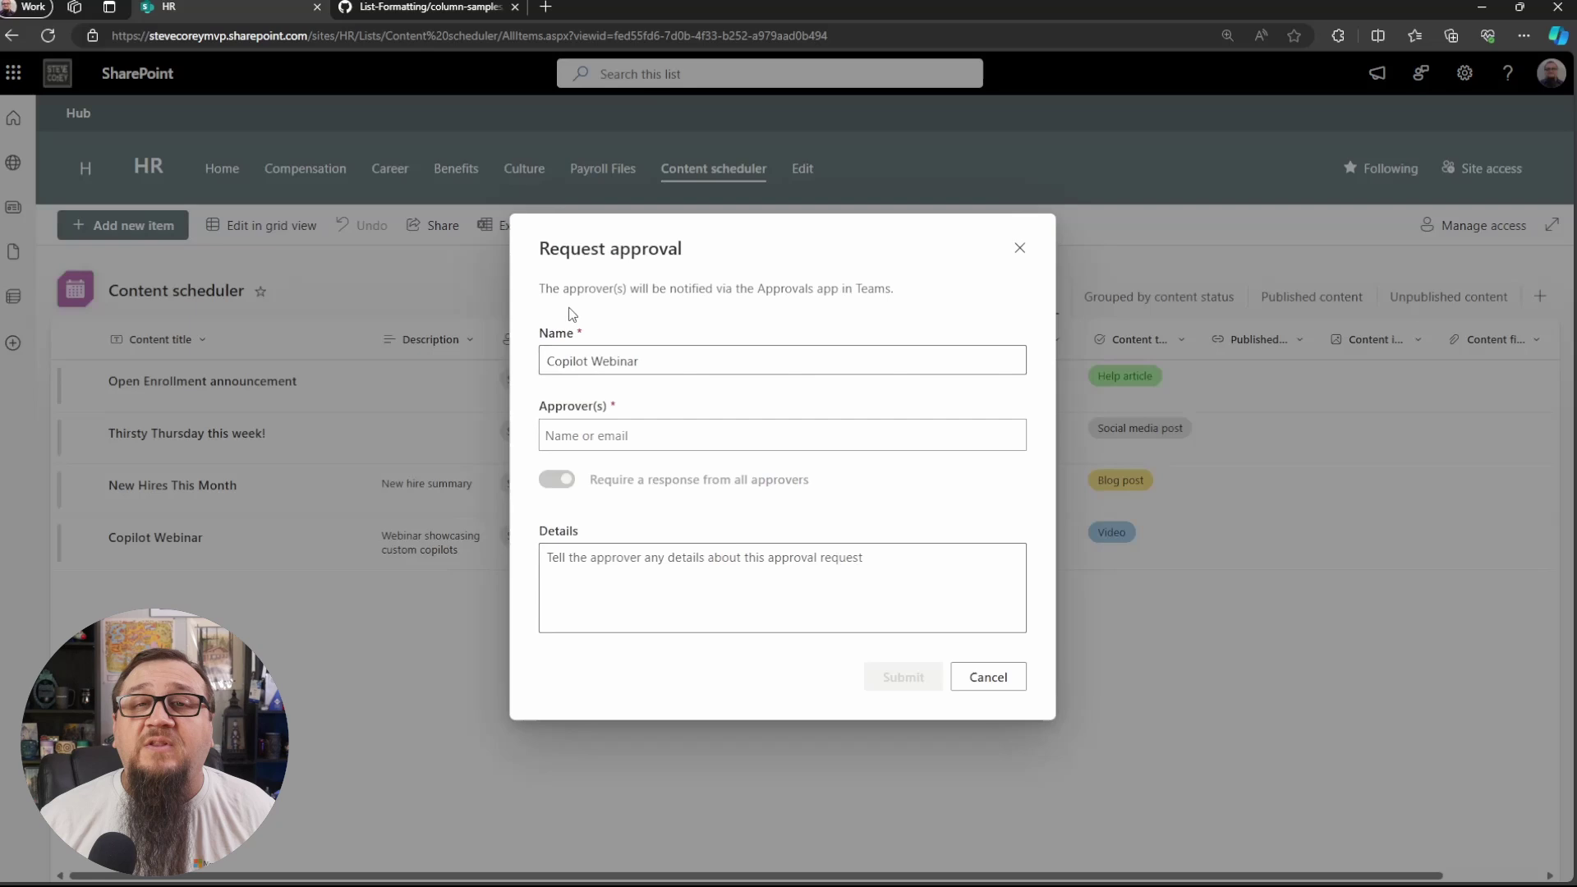
{"action": "left_click", "coordinate": [1020, 249]}
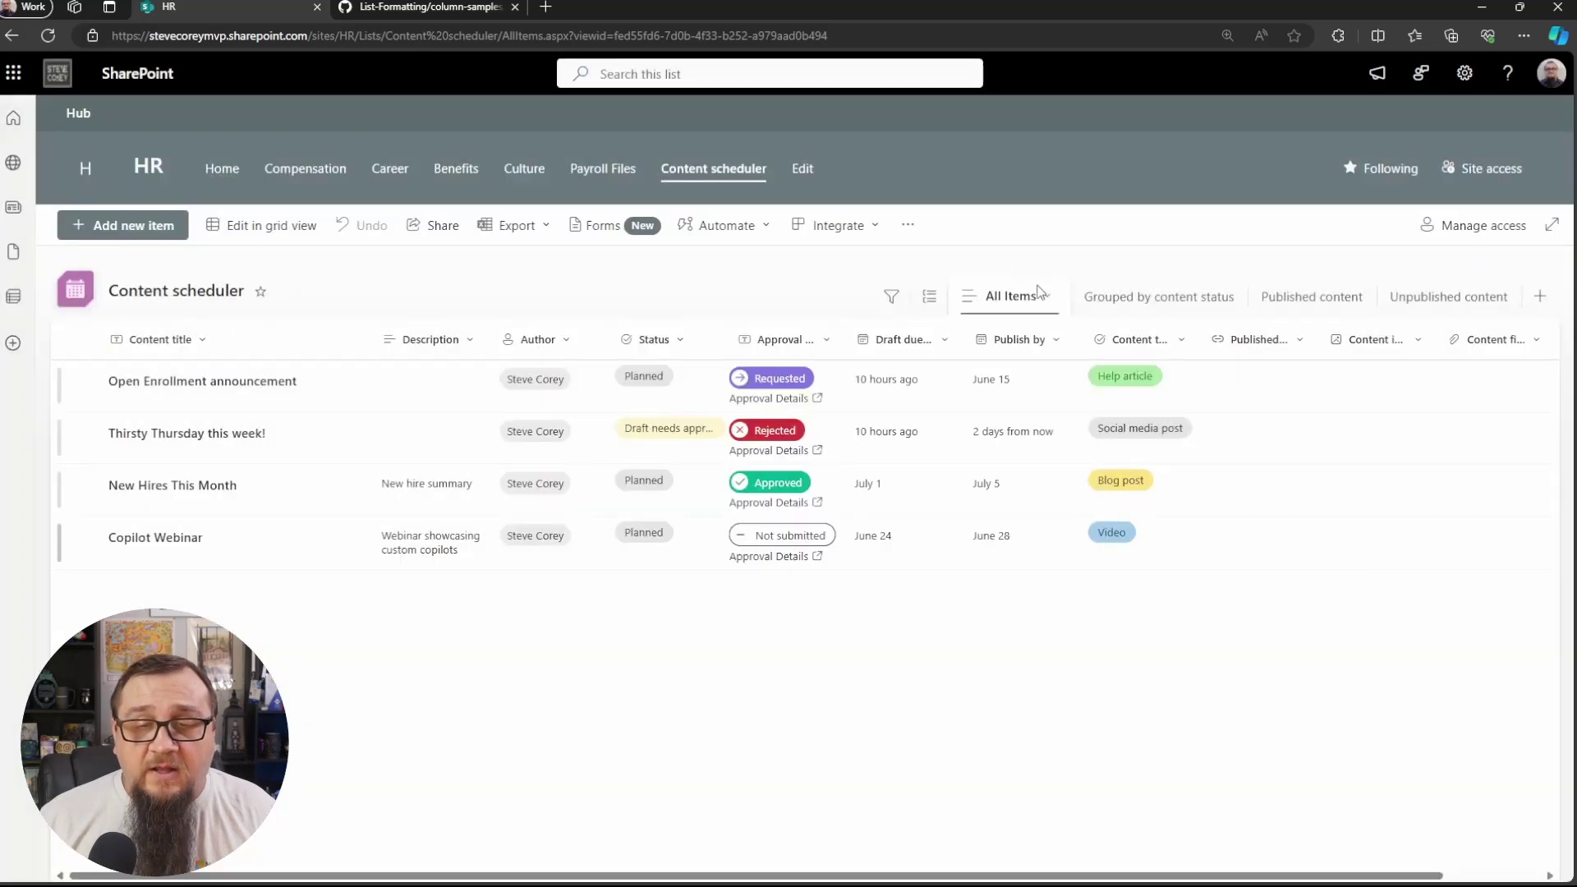
{"action": "left_click", "coordinate": [768, 398]}
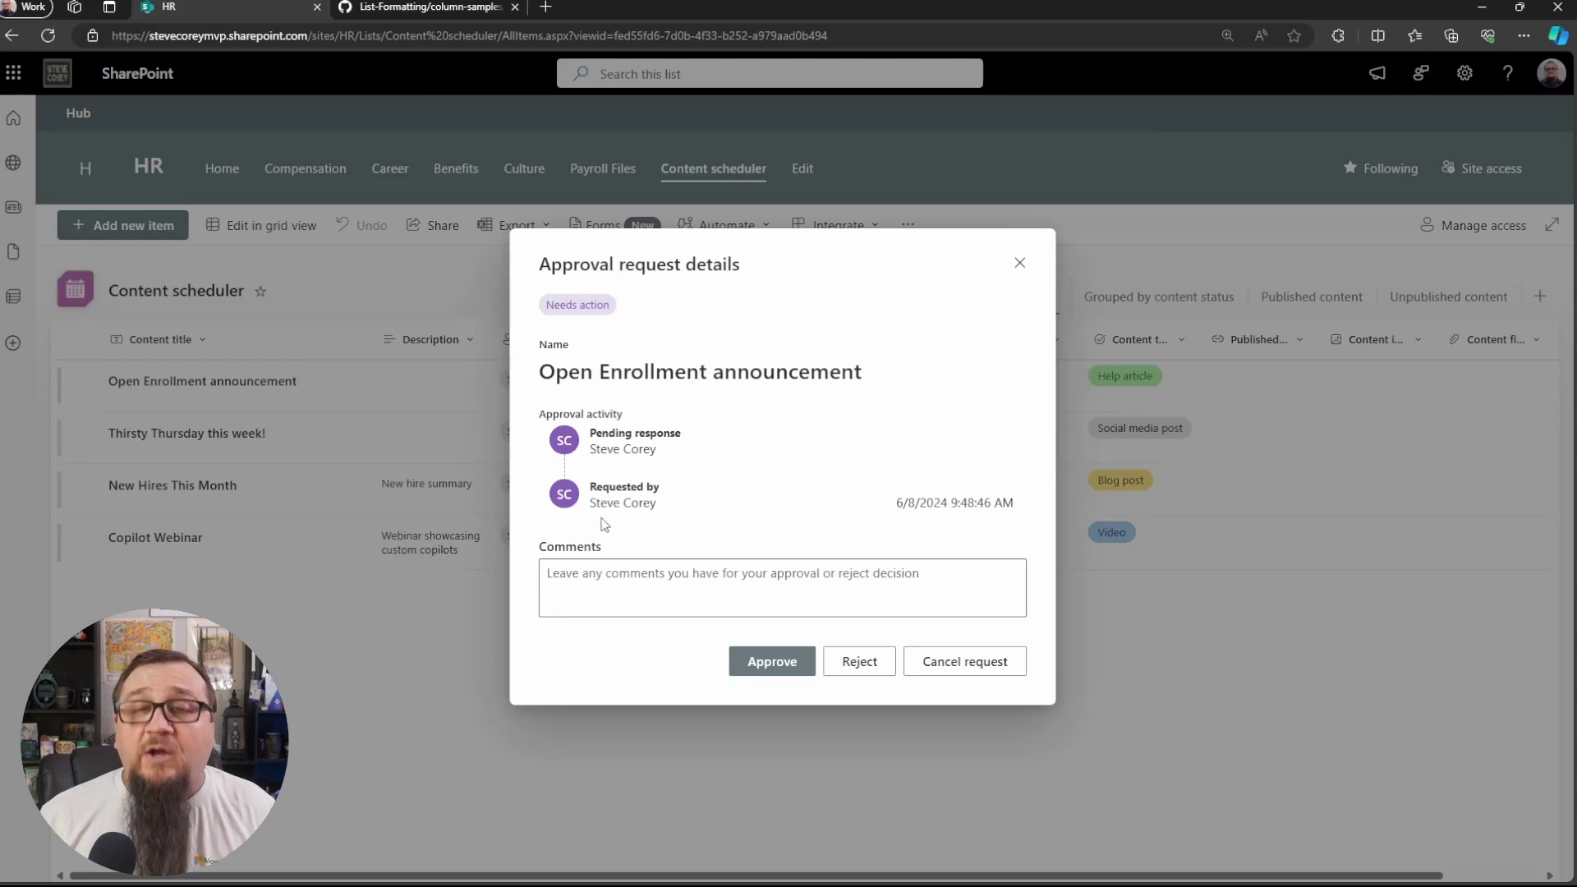
{"action": "left_click", "coordinate": [1021, 264]}
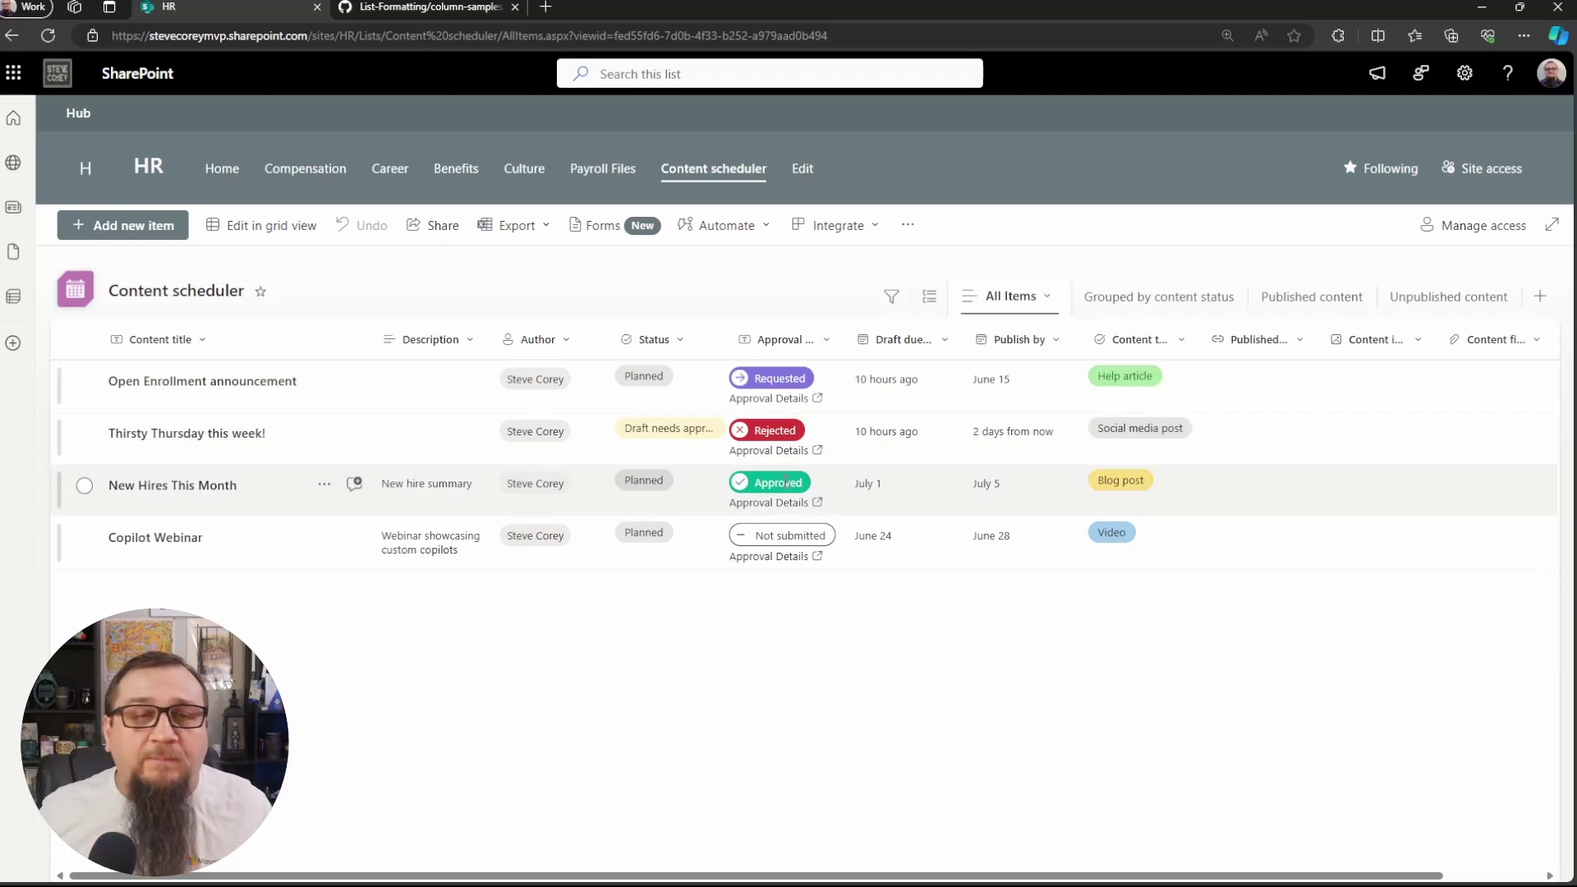
{"action": "left_click", "coordinate": [460, 12]}
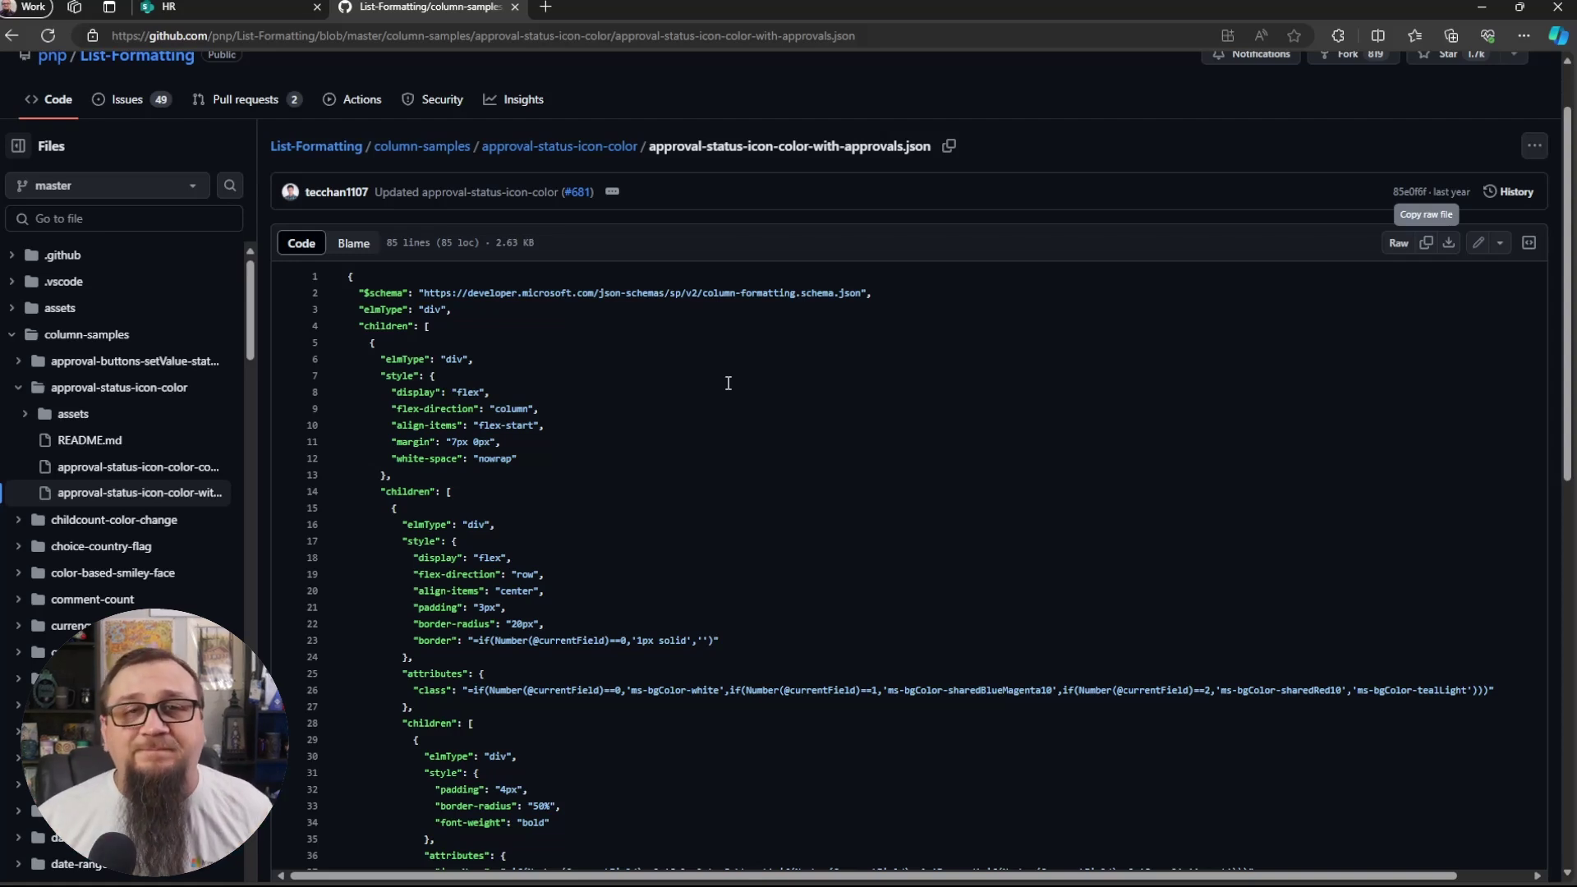
{"action": "scroll", "coordinate": [642, 409], "scroll_direction": "down", "scroll_amount": 1}
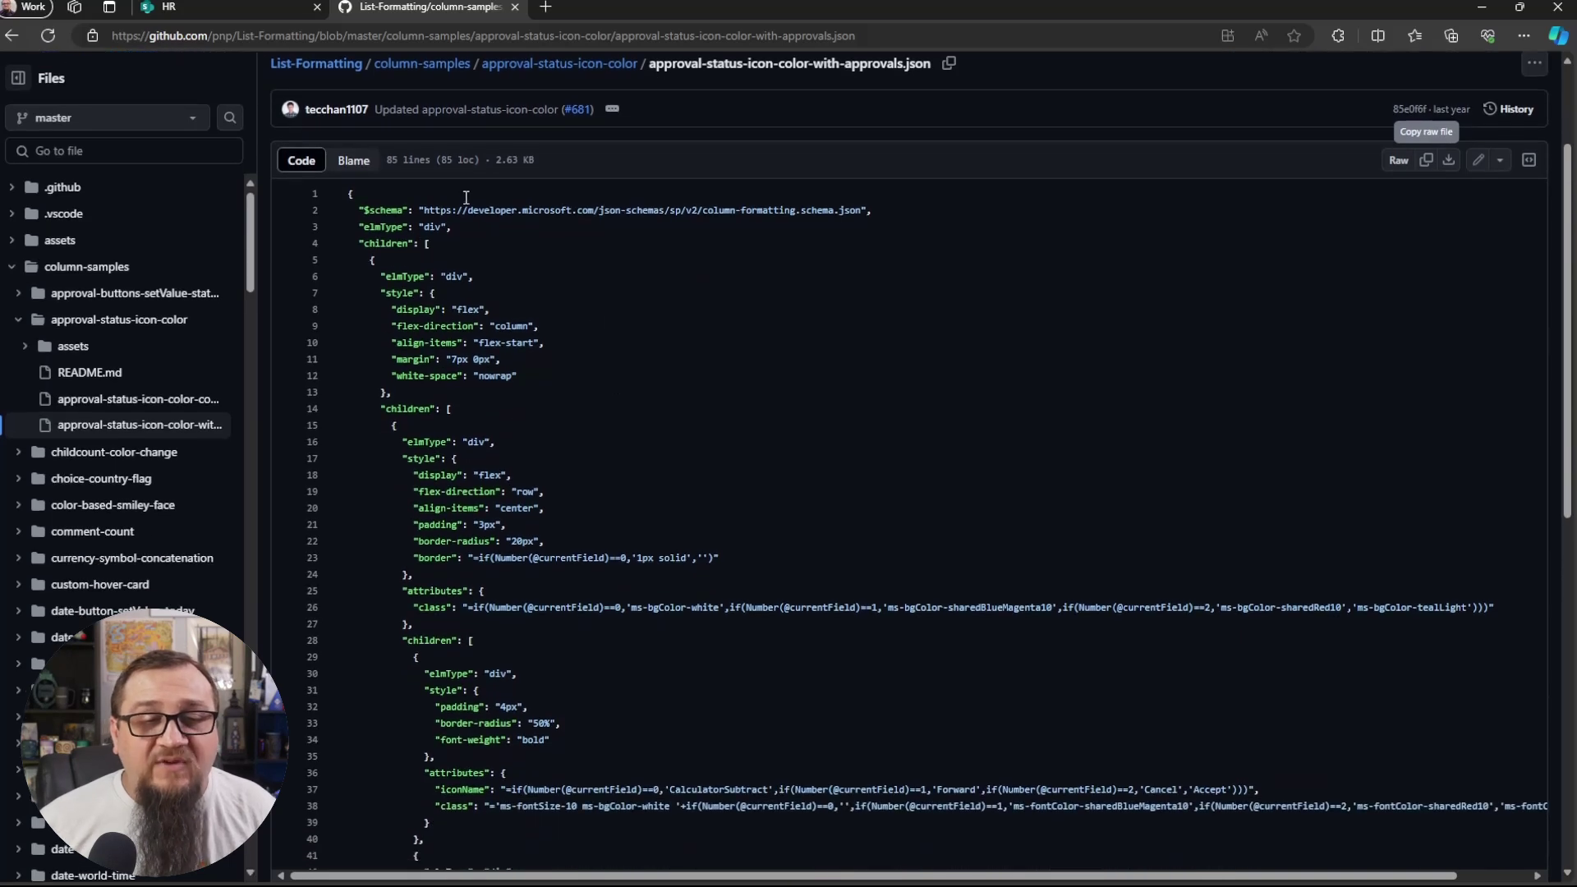
{"action": "left_click", "coordinate": [385, 211]}
{"action": "left_click_drag", "start_coordinate": [703, 211], "coordinate": [801, 212]}
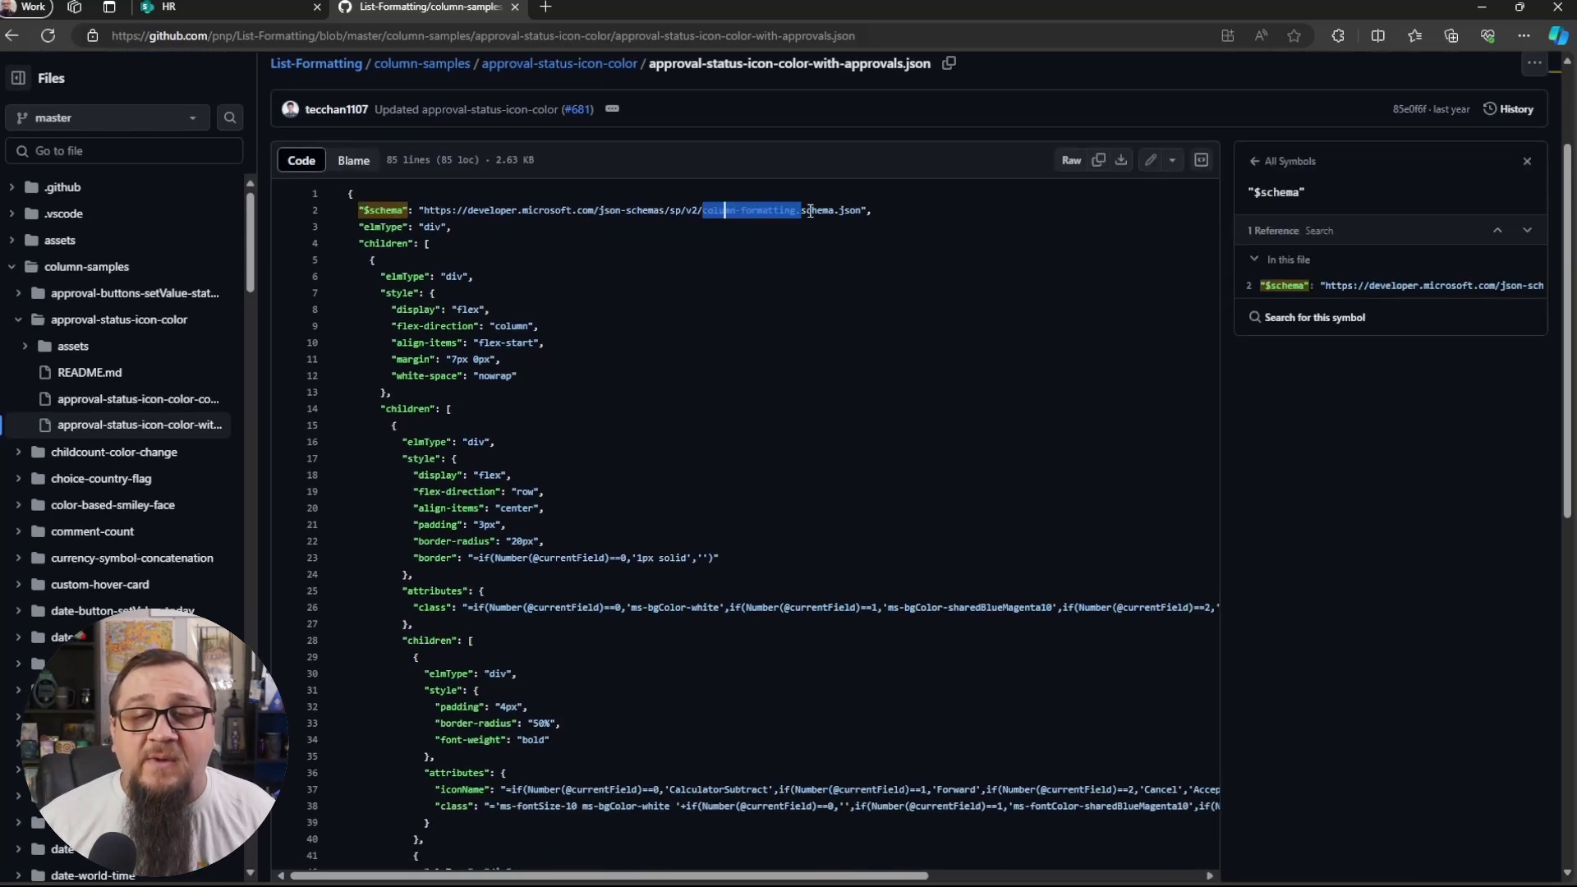
{"action": "left_click", "coordinate": [814, 263]}
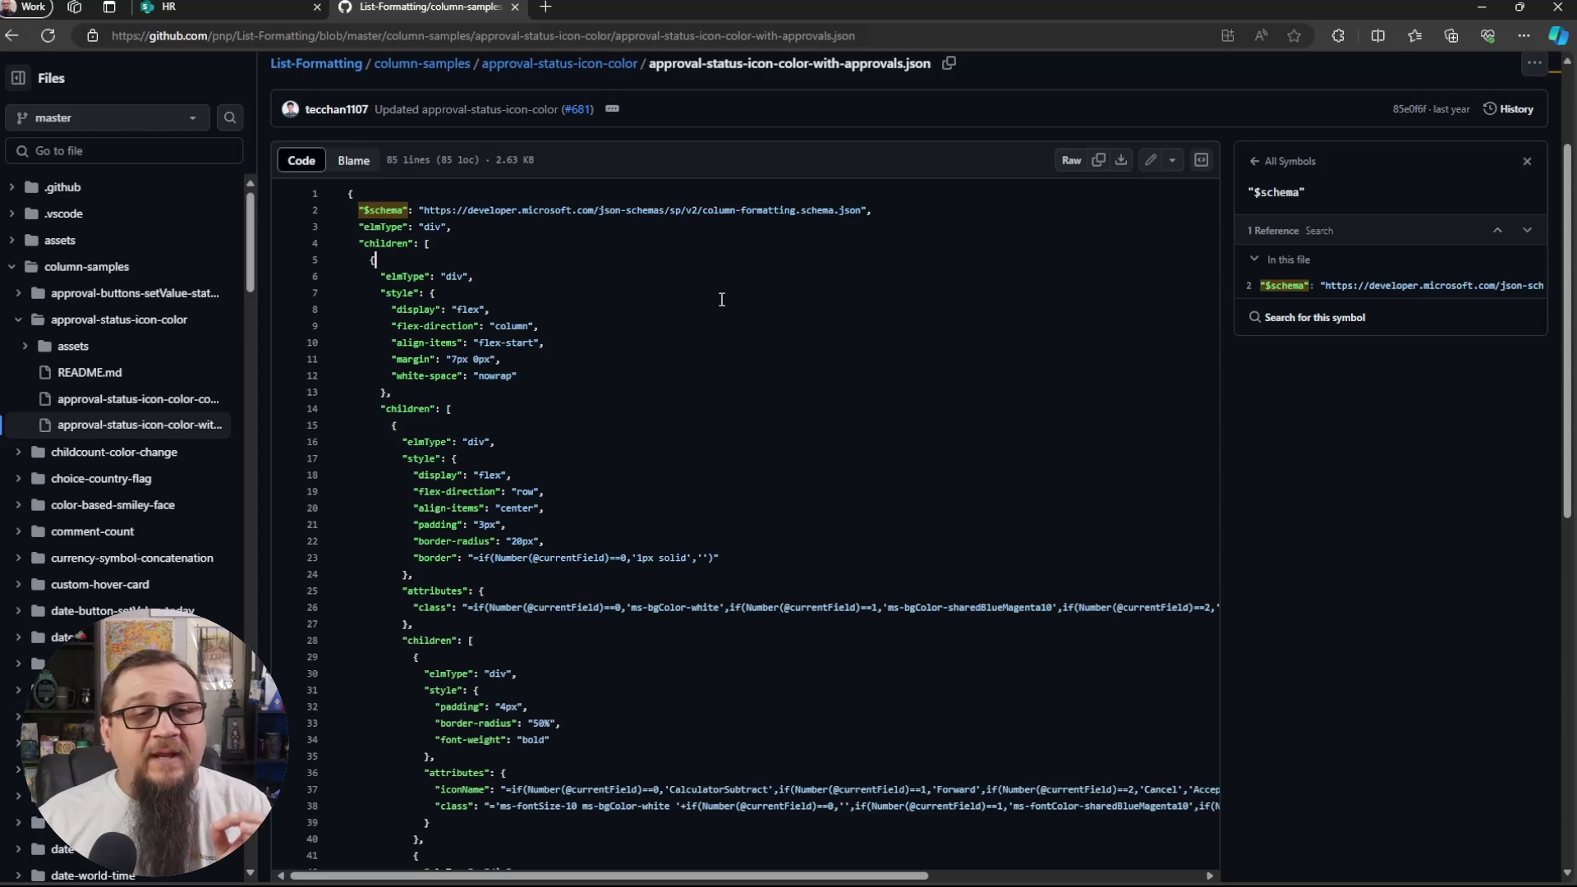
{"action": "left_click", "coordinate": [680, 288]}
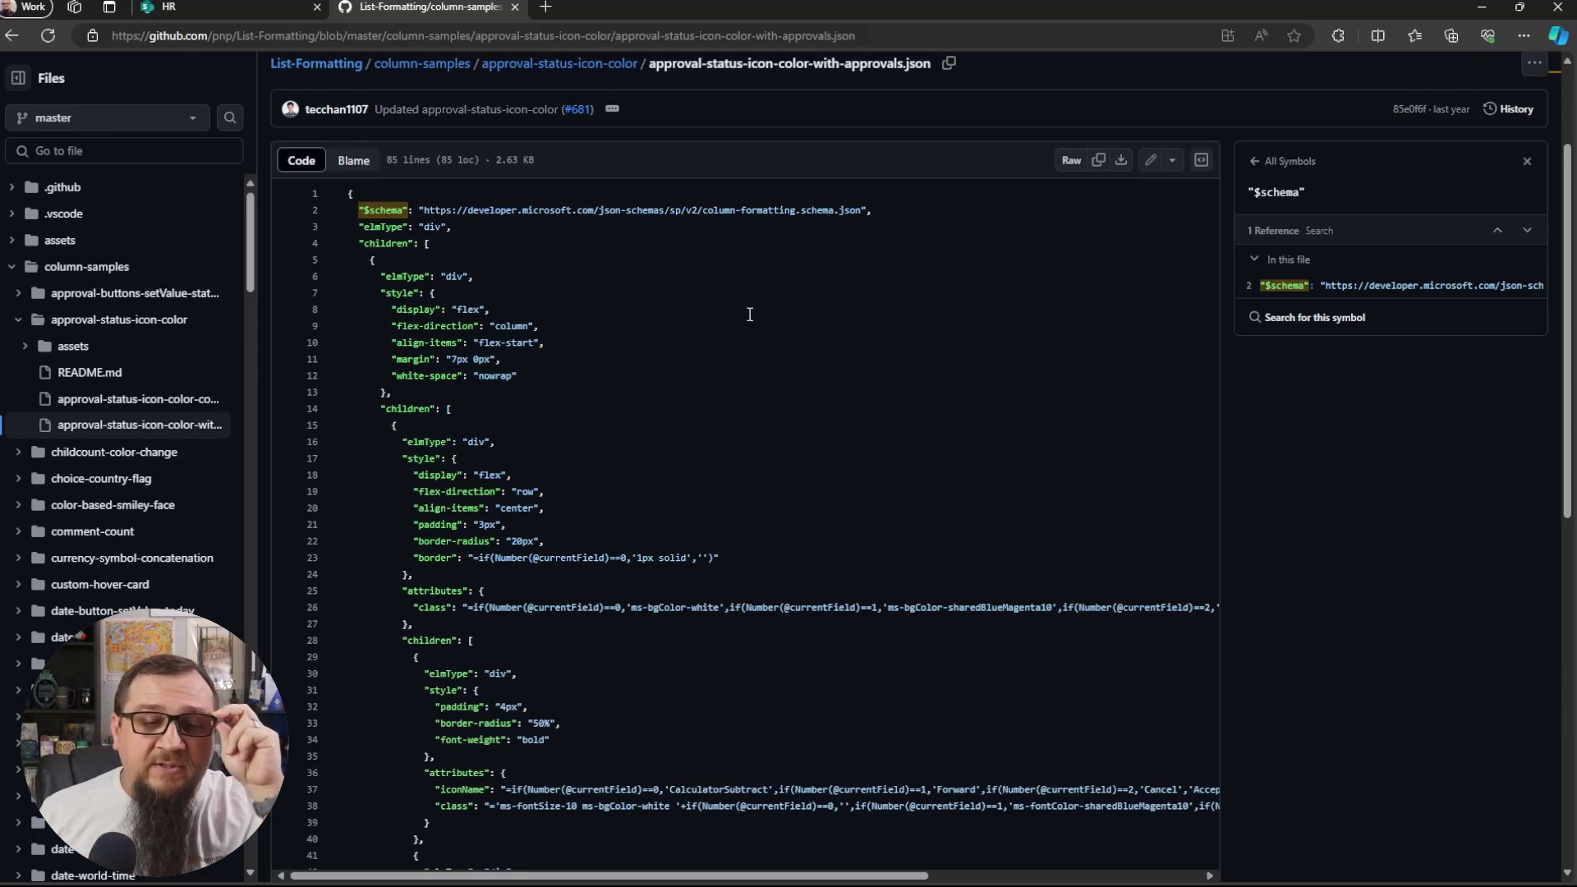
{"action": "left_click", "coordinate": [473, 308]}
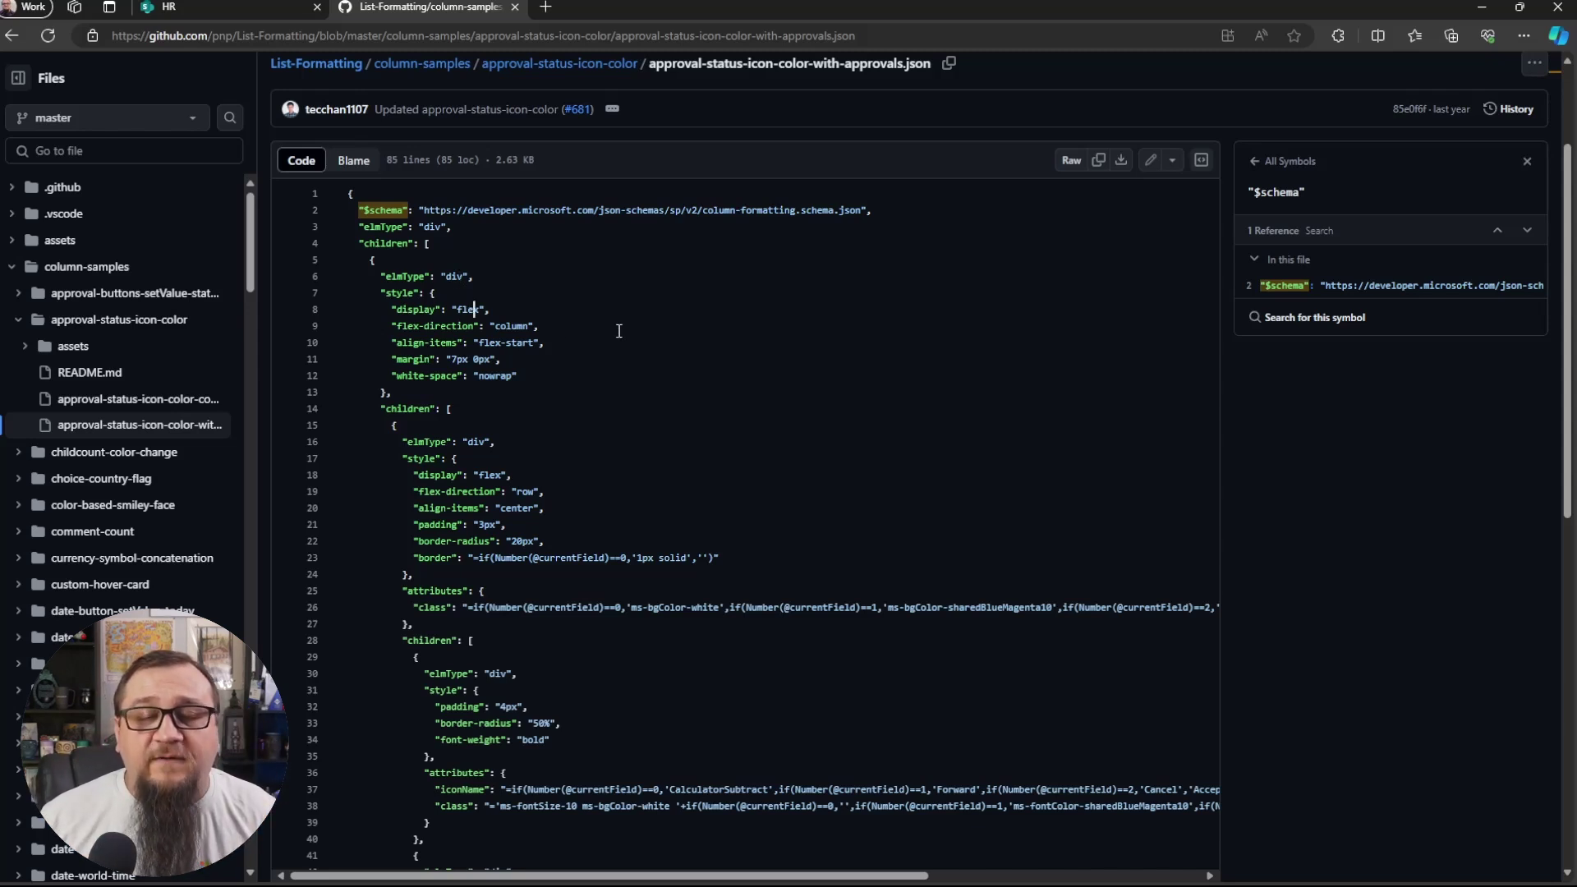
{"action": "scroll", "coordinate": [623, 356], "scroll_direction": "down", "scroll_amount": 1}
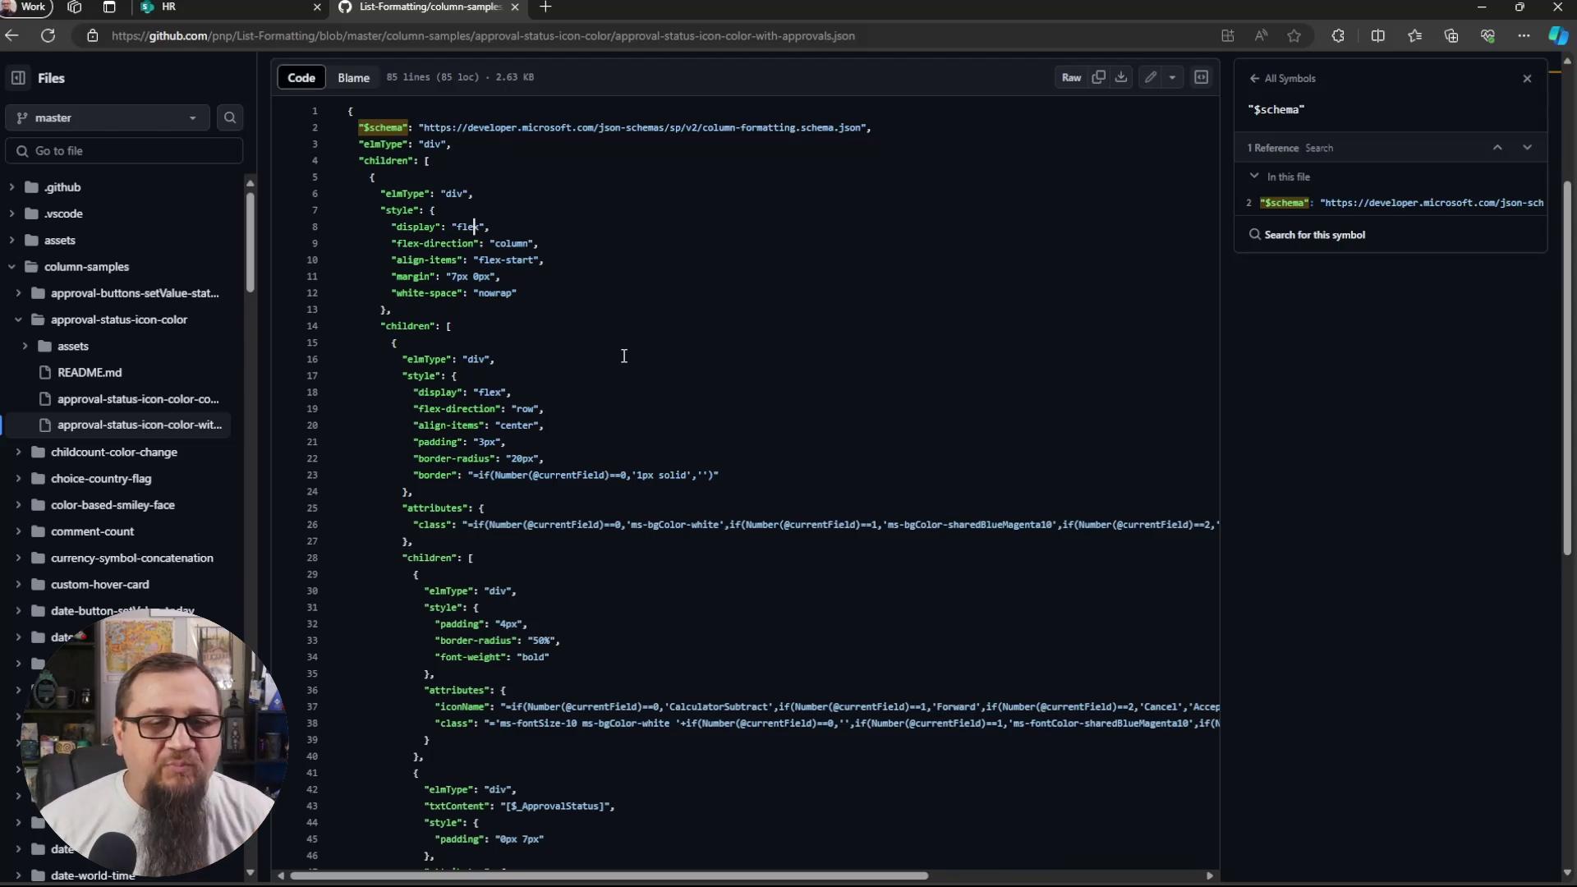
{"action": "scroll", "coordinate": [532, 323], "scroll_direction": "down", "scroll_amount": 1}
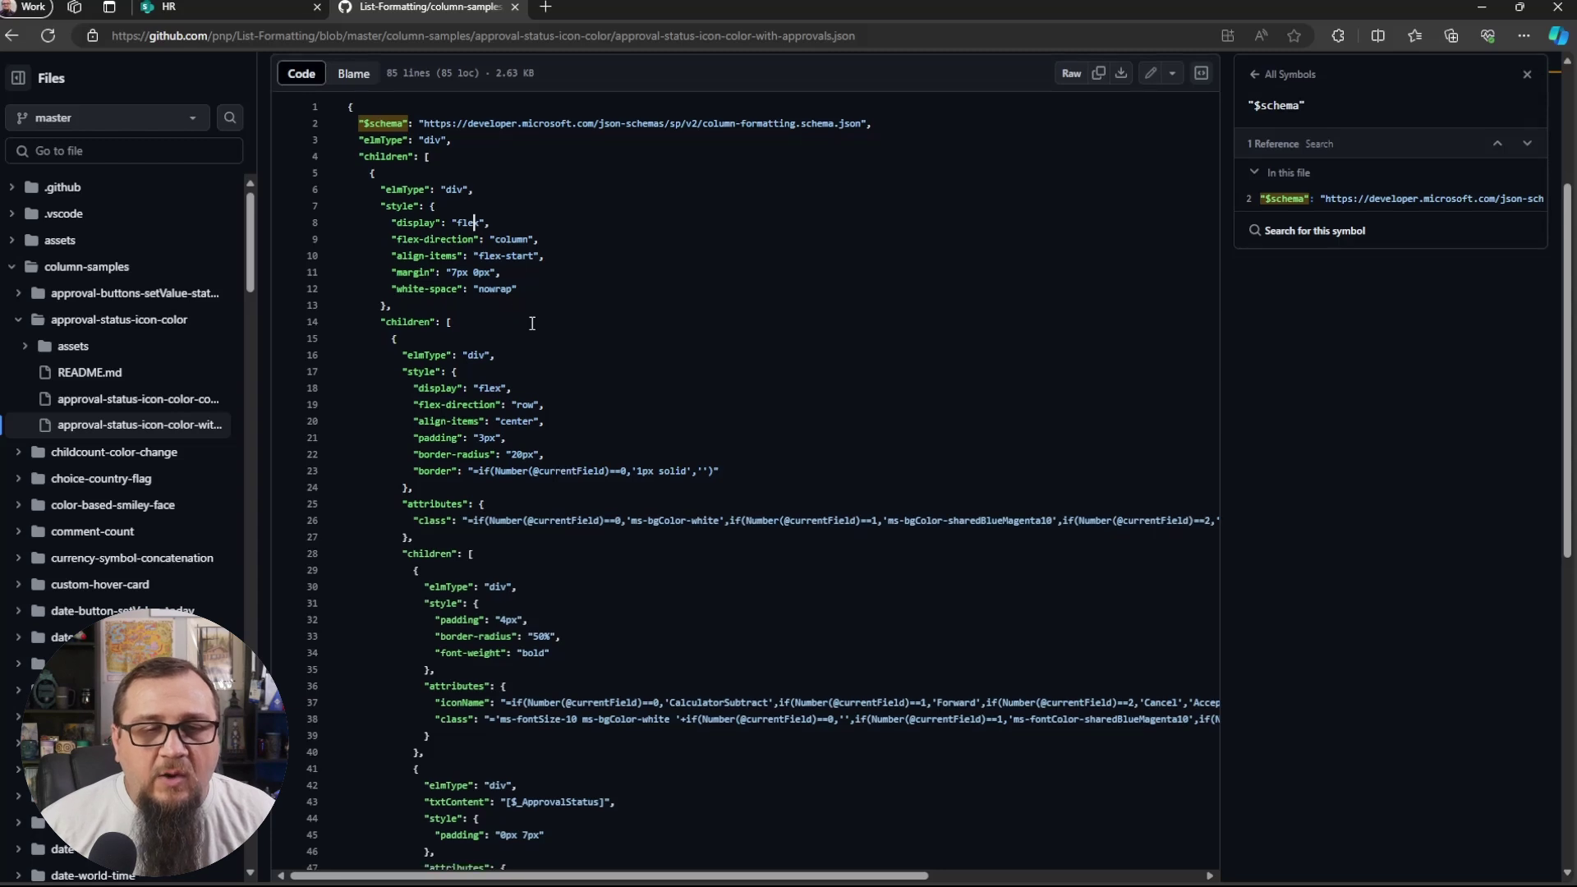
{"action": "scroll", "coordinate": [532, 323], "scroll_direction": "down", "scroll_amount": 1}
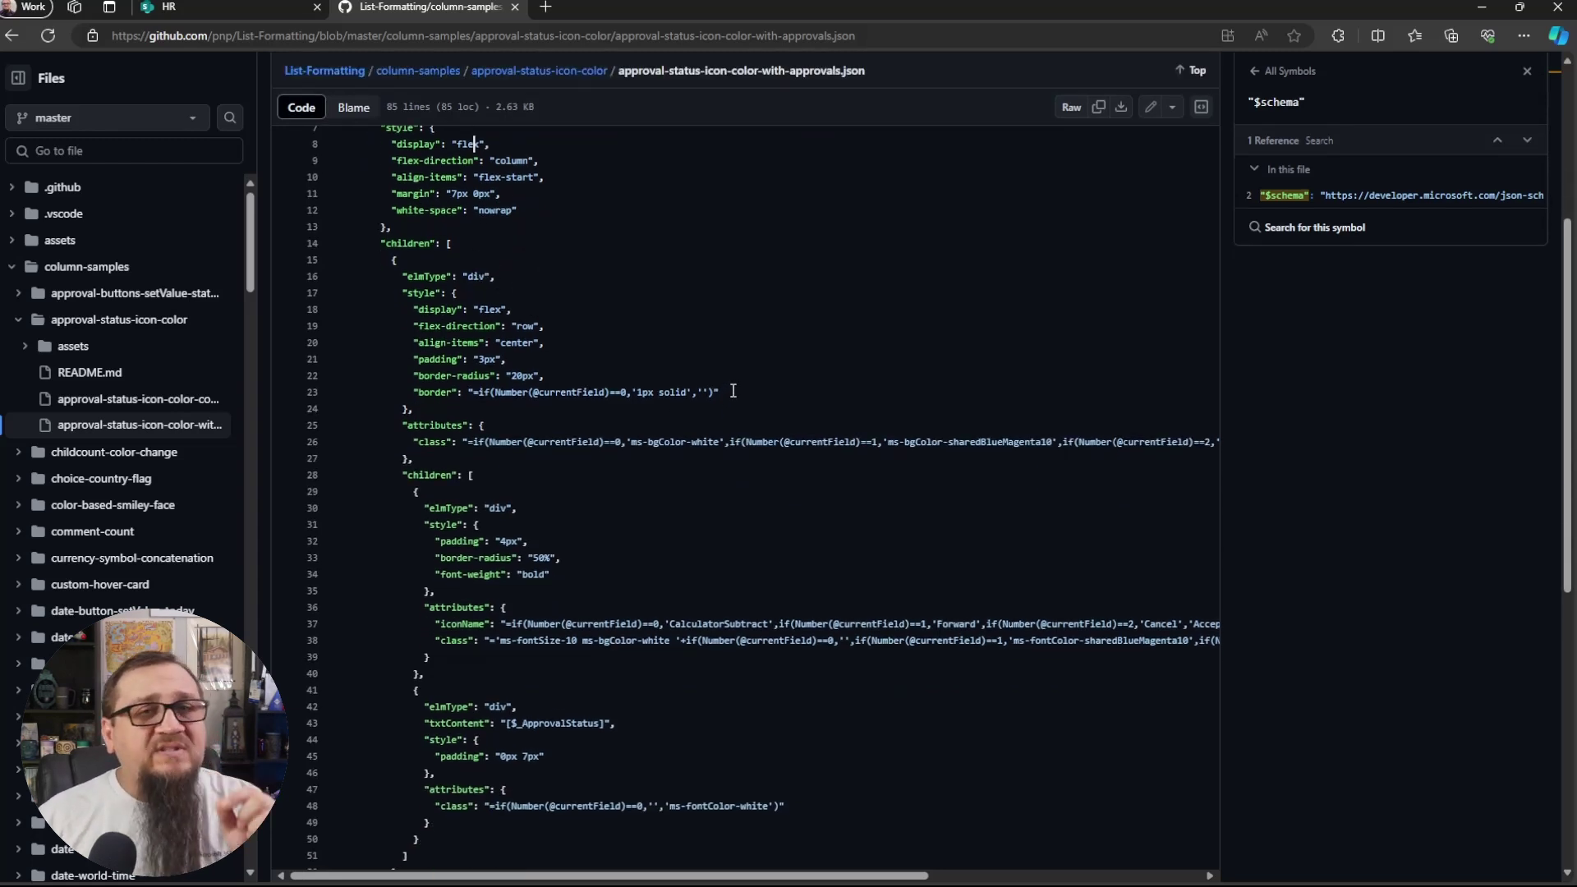
{"action": "left_click", "coordinate": [238, 7]}
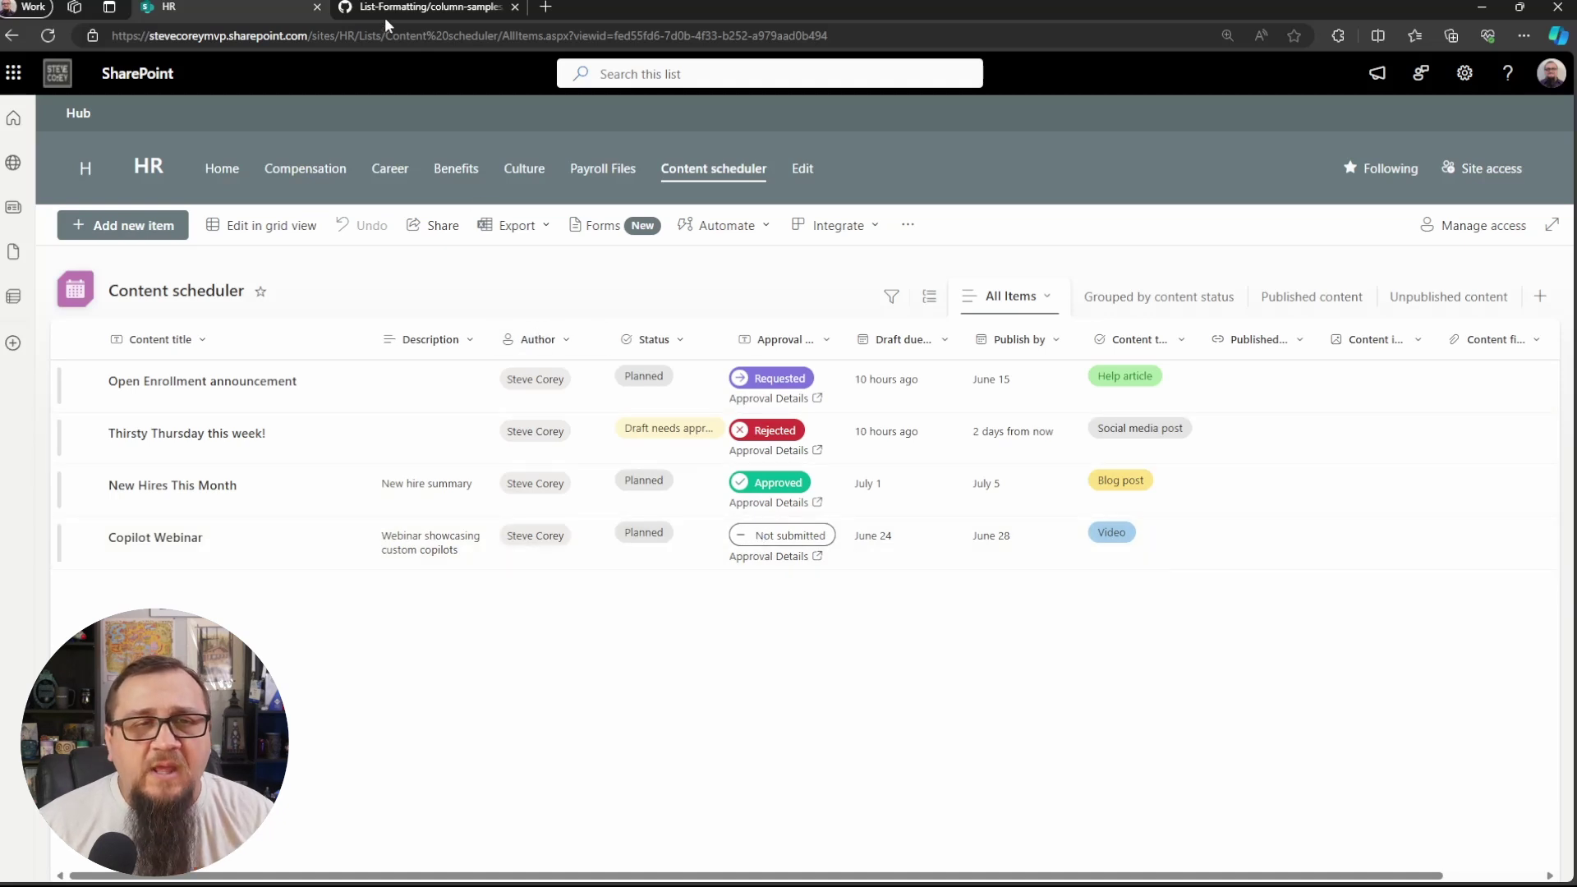
Compare the formatted Content scheduler list against the GitHub JSON sample, ending on GitHub.
{"action": "left_click", "coordinate": [385, 12]}
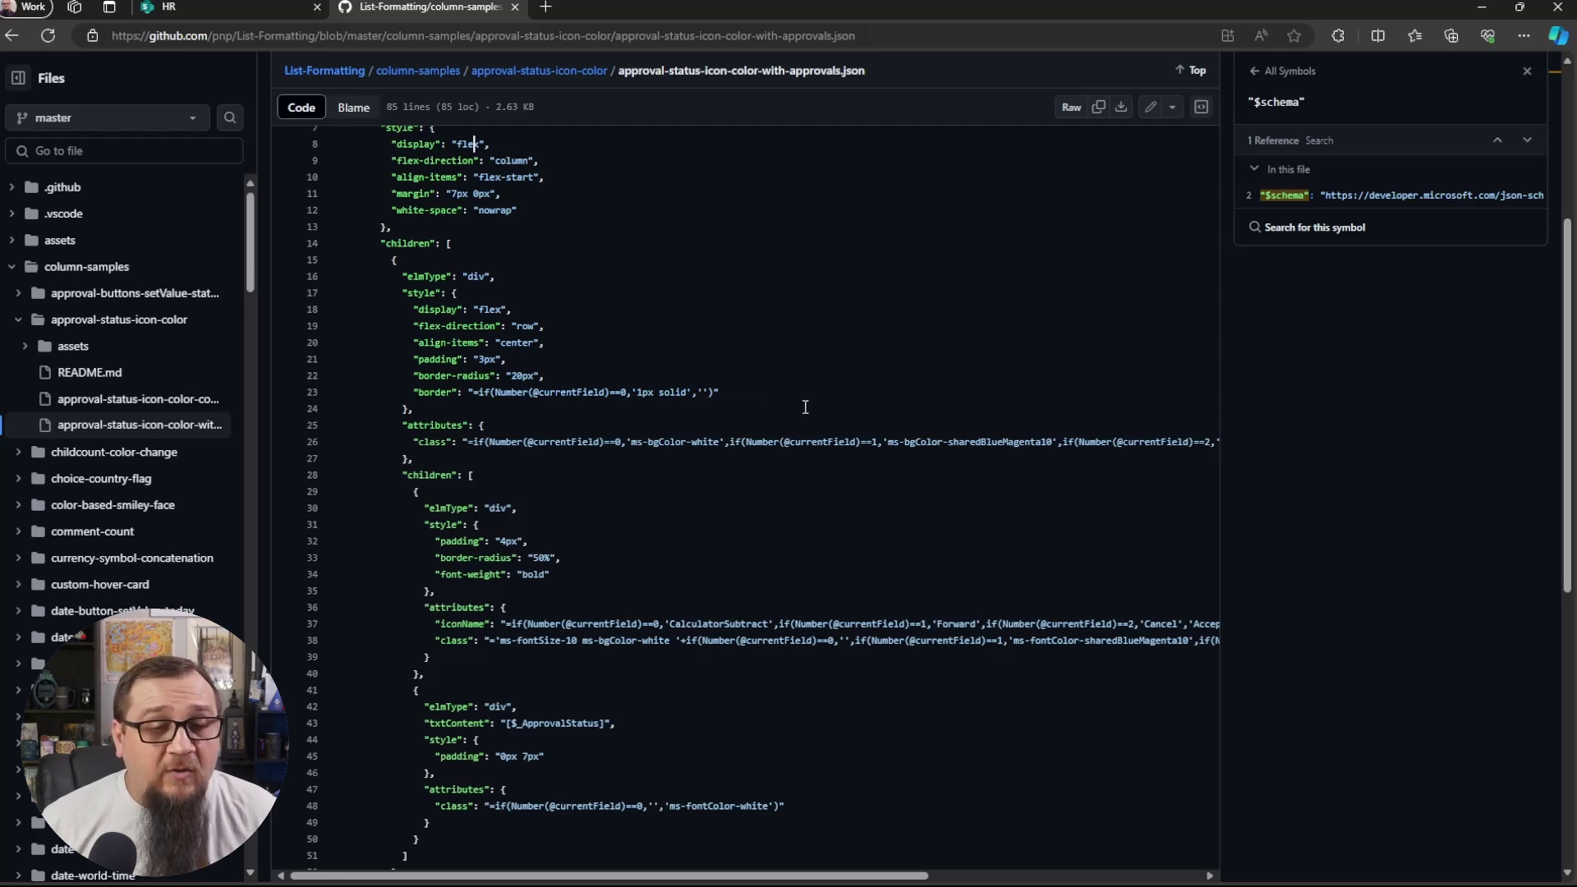
{"action": "left_click", "coordinate": [250, 7]}
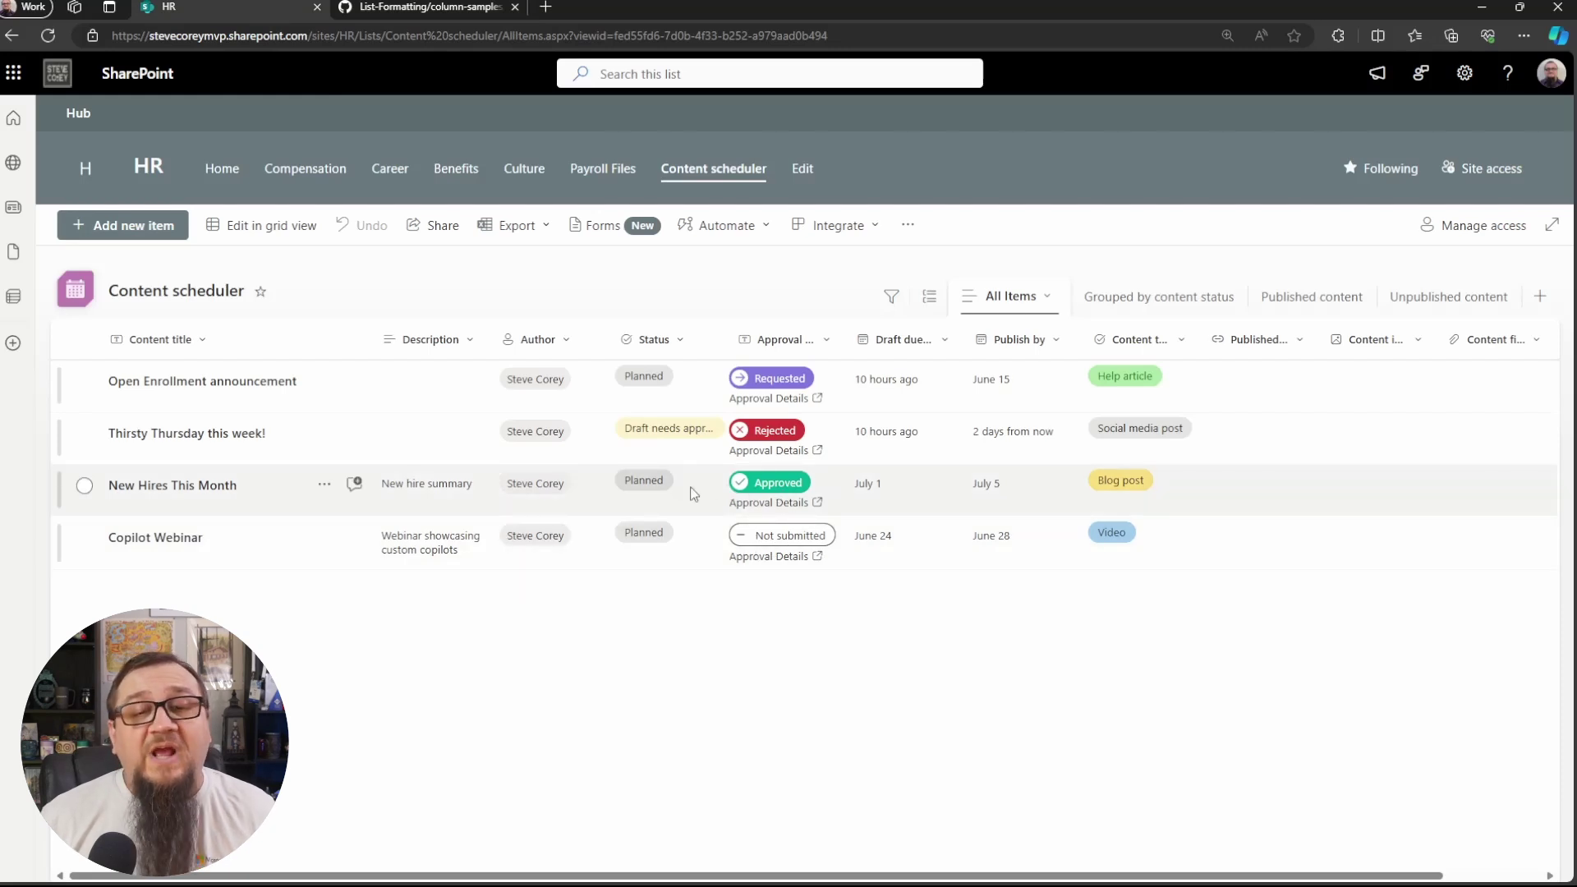
{"action": "left_click", "coordinate": [396, 8]}
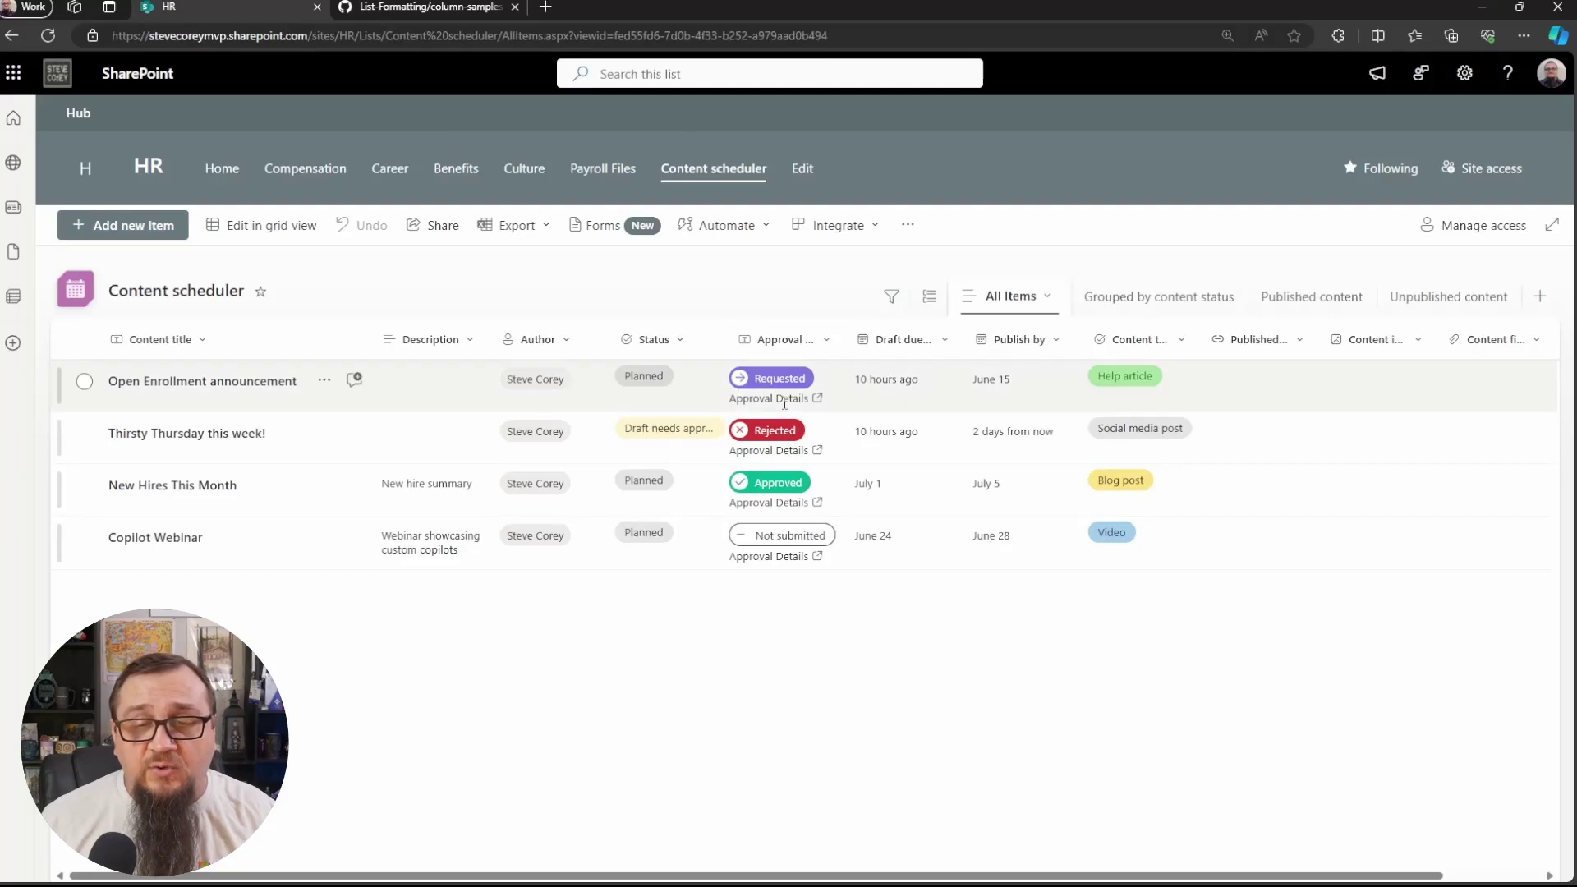
{"action": "left_click", "coordinate": [382, 10]}
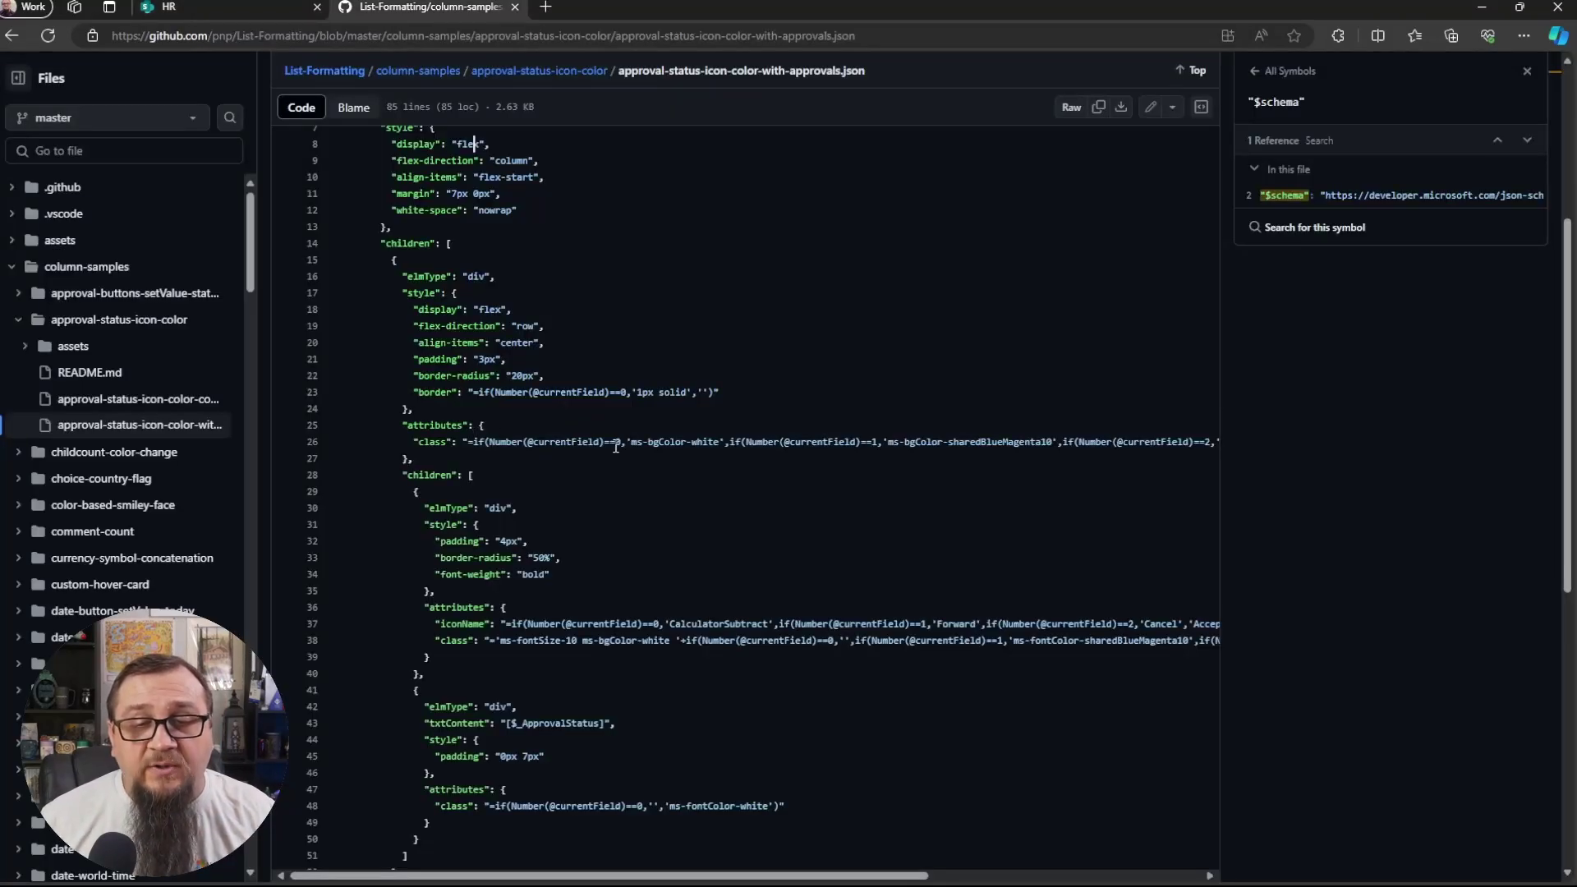
Point out the ms-bgColor-white and sharedBlueMagenta10 colour classes and the icon element in the JSON.
{"action": "left_click_drag", "start_coordinate": [632, 442], "coordinate": [720, 442]}
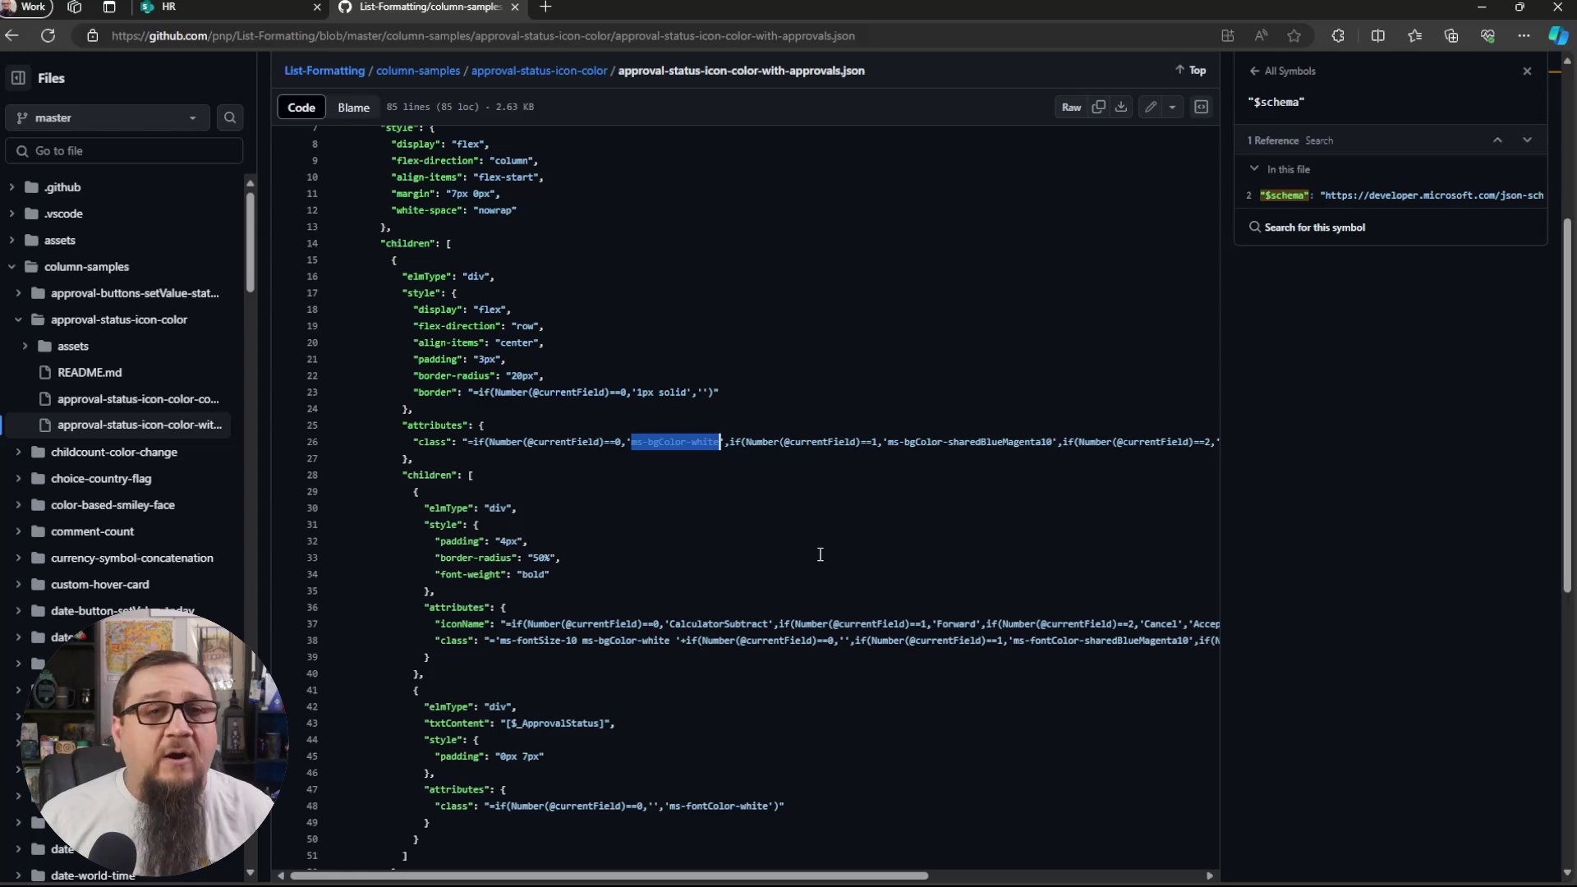
{"action": "key", "text": "Right"}
{"action": "left_click", "coordinate": [776, 502]}
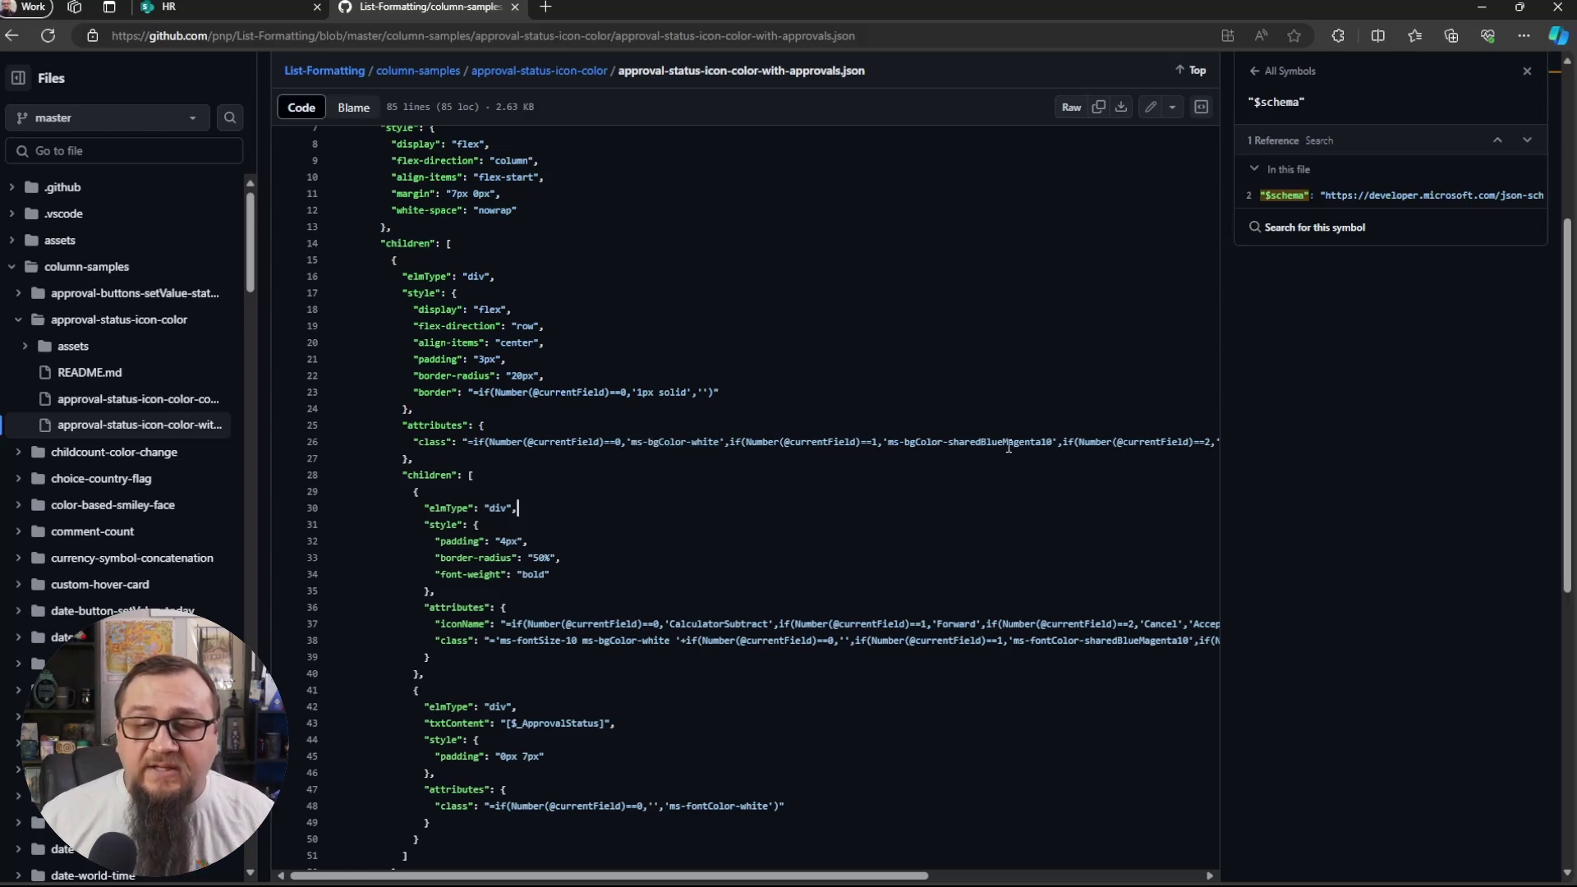
{"action": "double_click", "coordinate": [984, 442]}
{"action": "scroll", "coordinate": [903, 532], "scroll_direction": "right", "scroll_amount": 5}
{"action": "key", "text": "Right"}
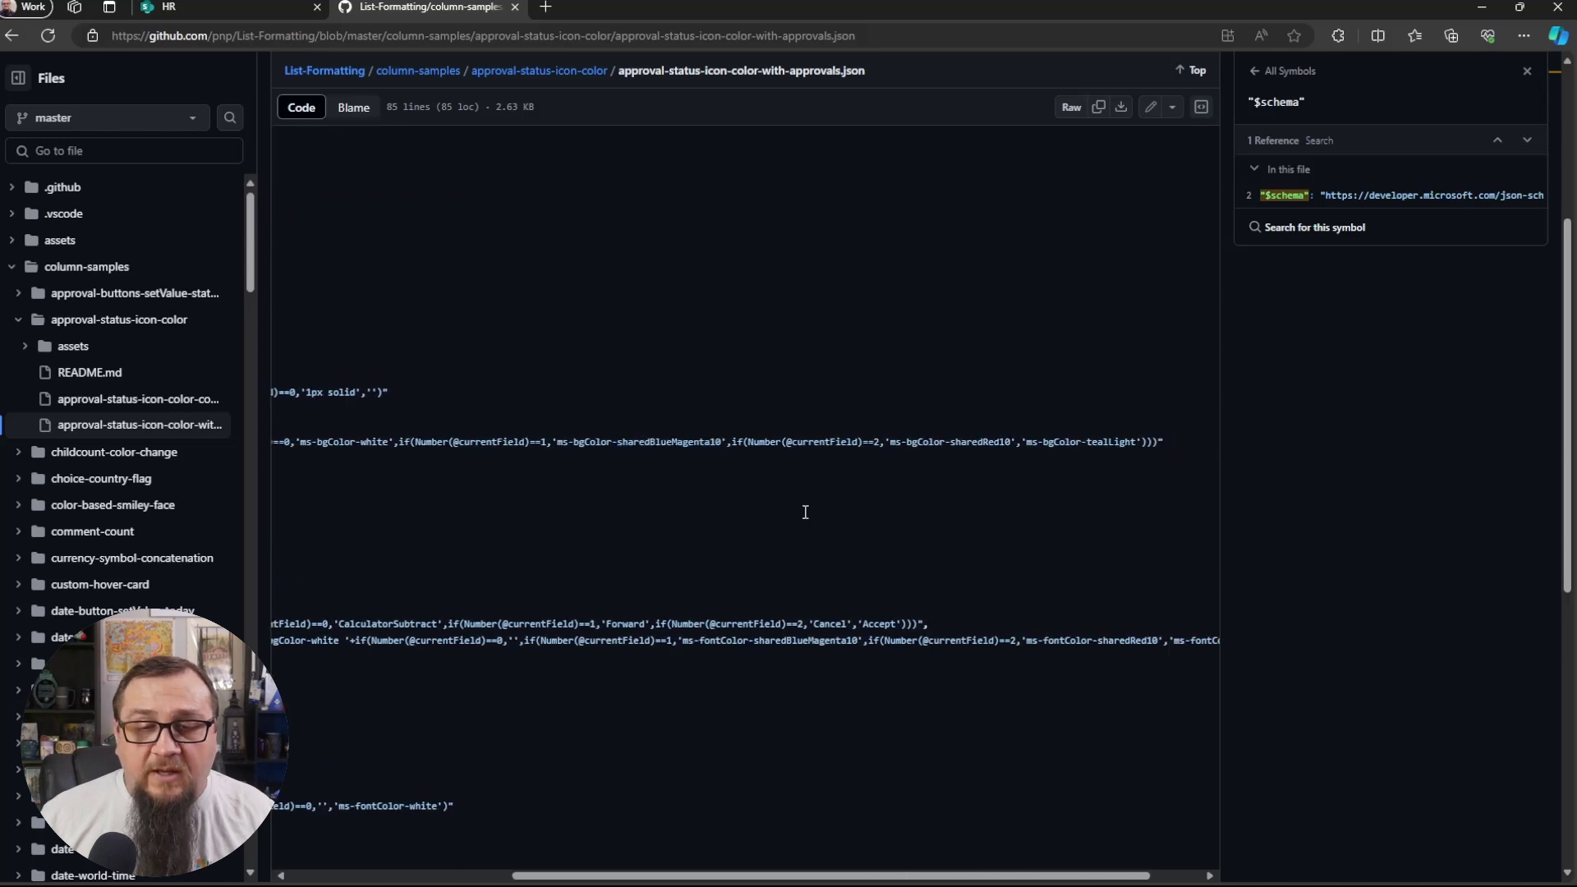
Point out the sharedRed10 class and the ==0 condition on line 26, then view the Content scheduler list.
{"action": "double_click", "coordinate": [965, 444]}
{"action": "key", "text": "Right"}
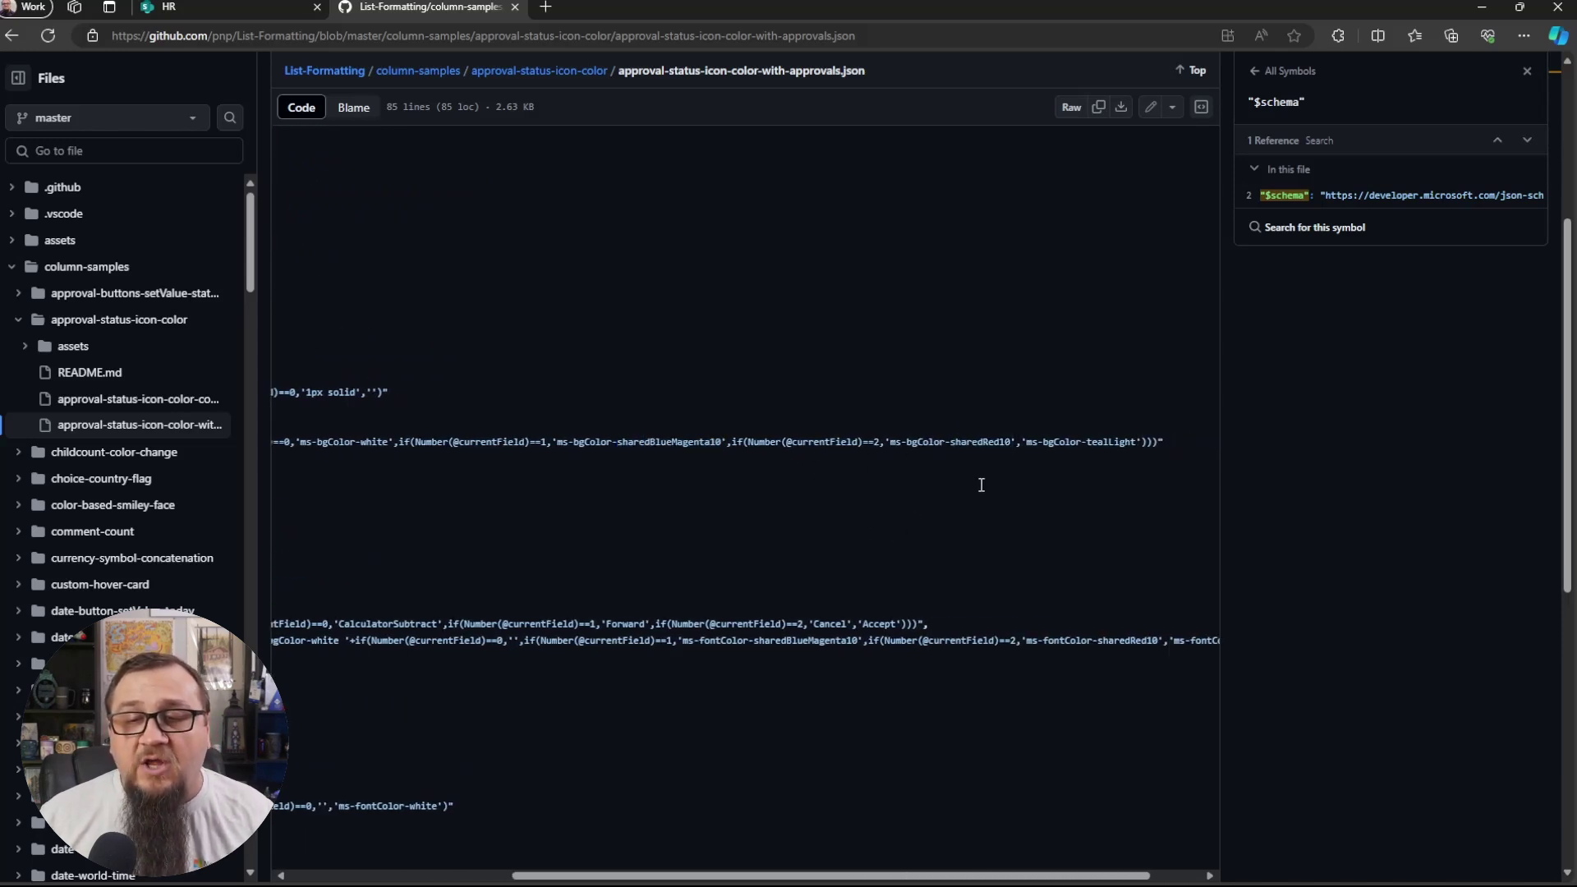
{"action": "left_click", "coordinate": [938, 489]}
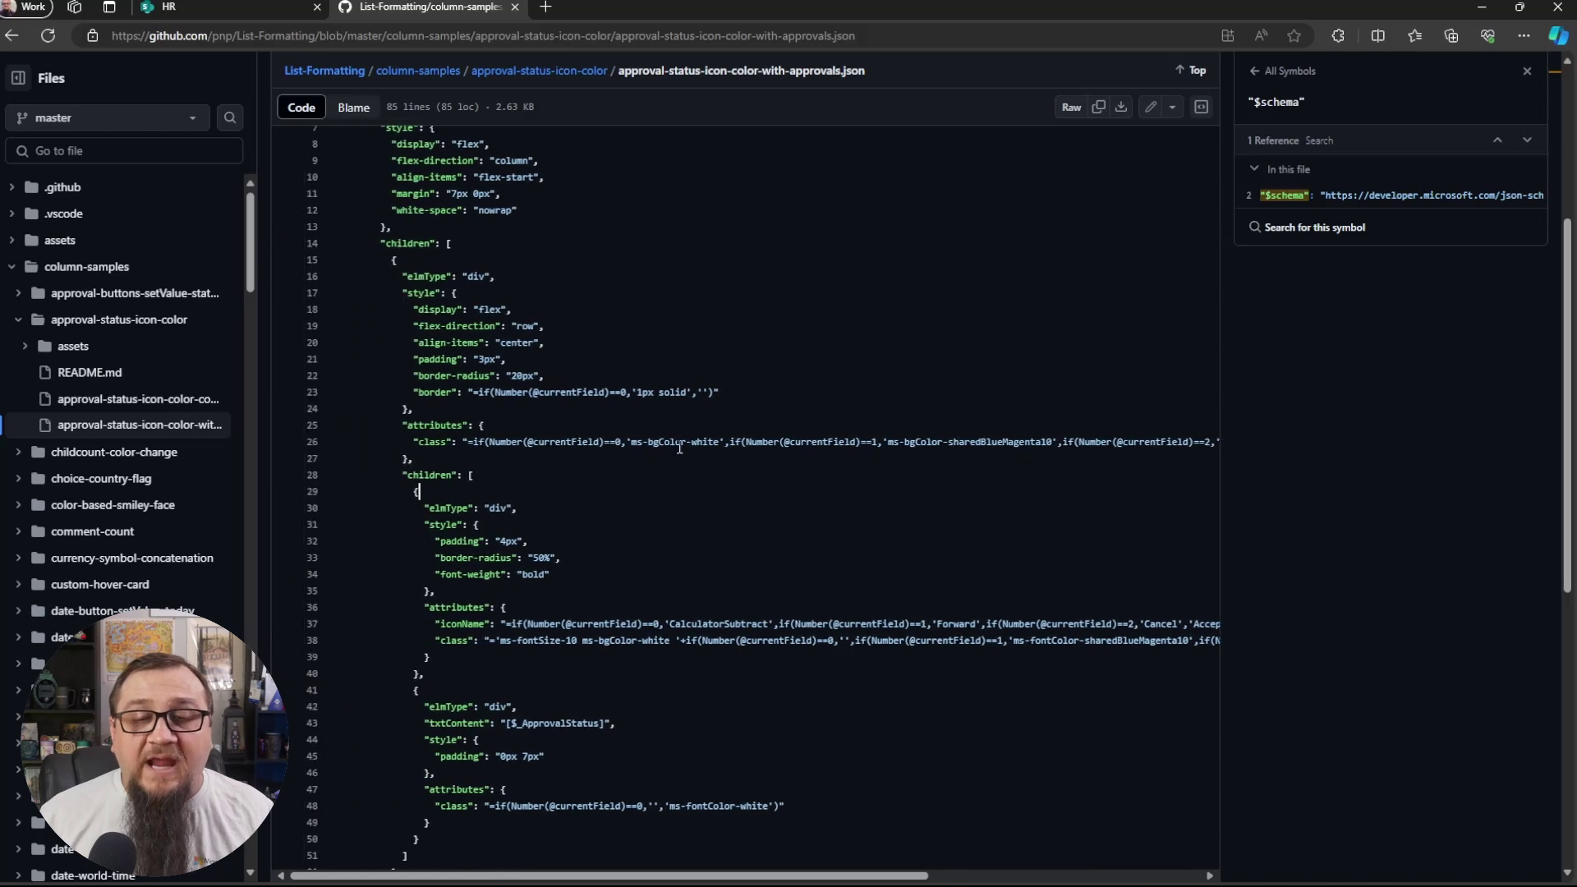
{"action": "left_click", "coordinate": [622, 442]}
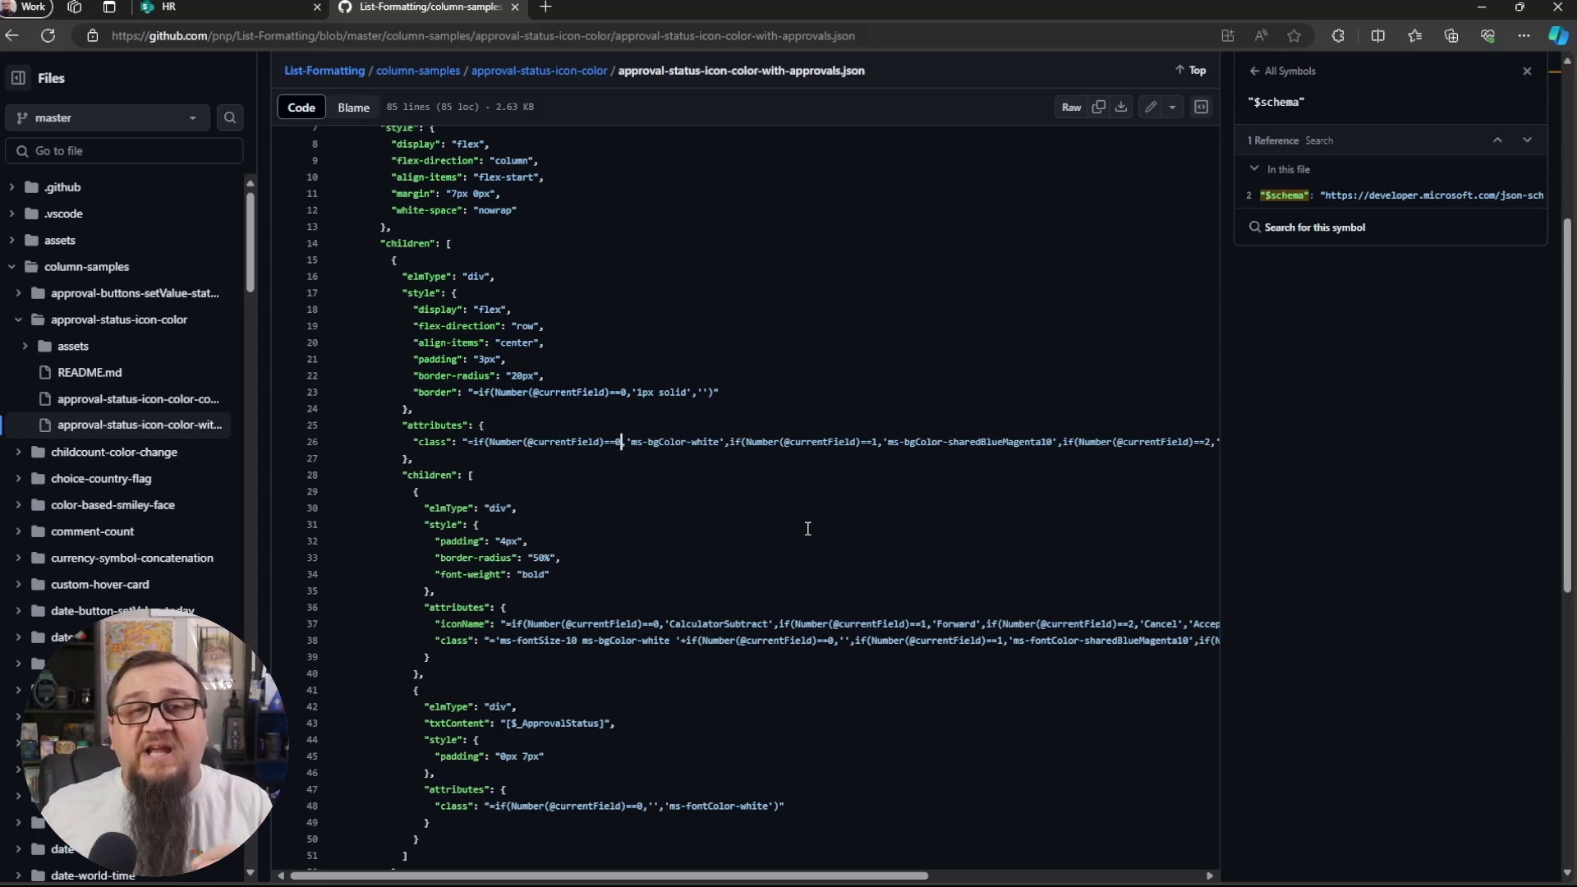
{"action": "scroll", "coordinate": [768, 497], "scroll_direction": "right", "scroll_amount": 3}
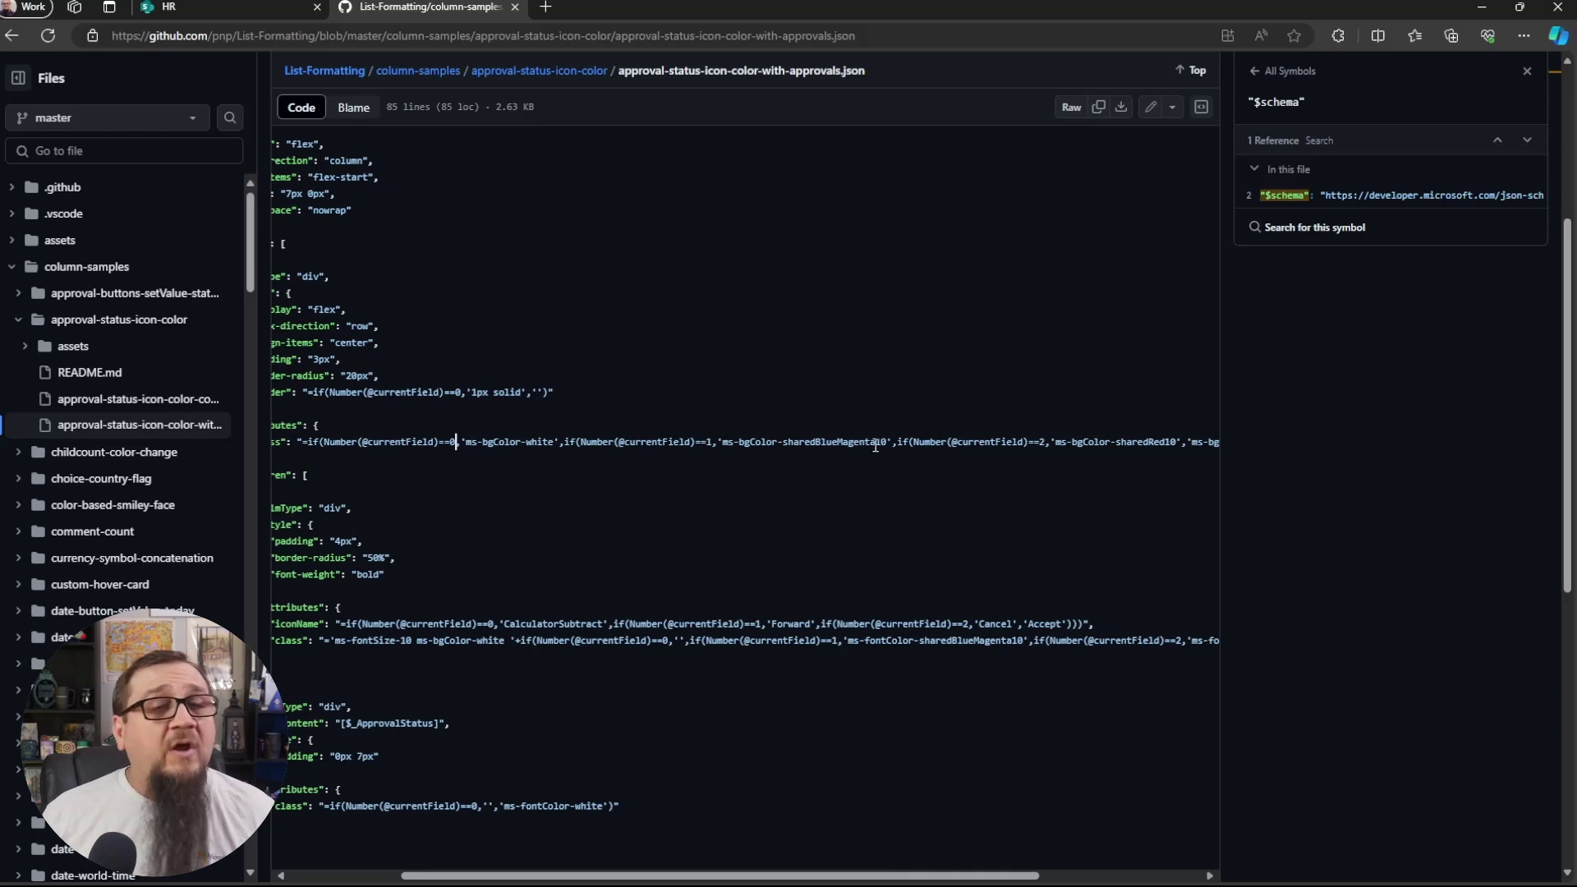
{"action": "left_click", "coordinate": [271, 10]}
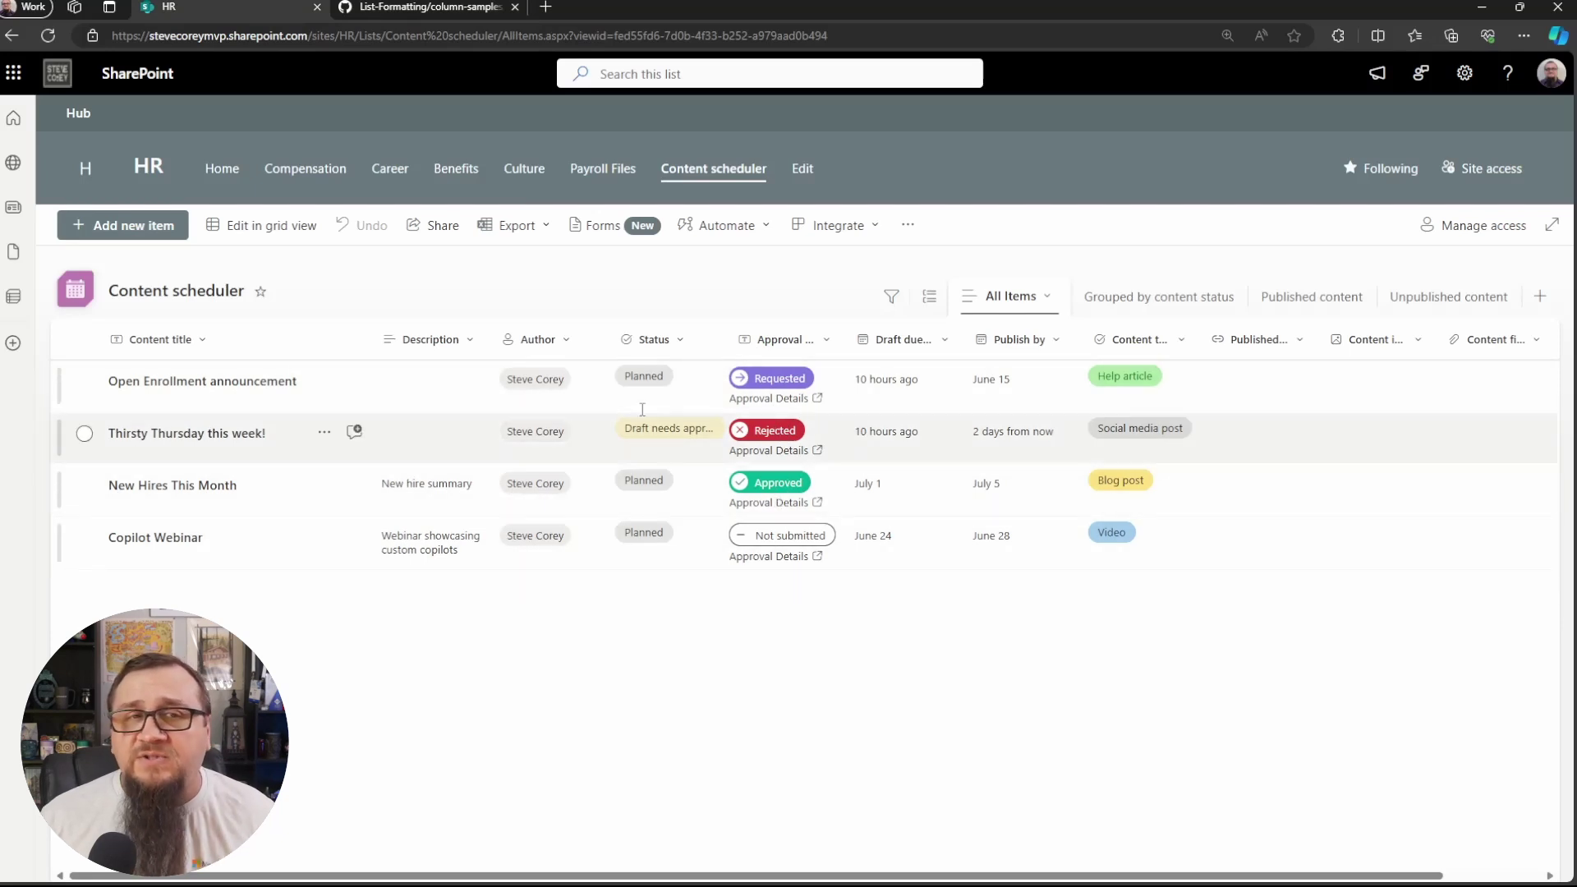
{"action": "left_click", "coordinate": [406, 7]}
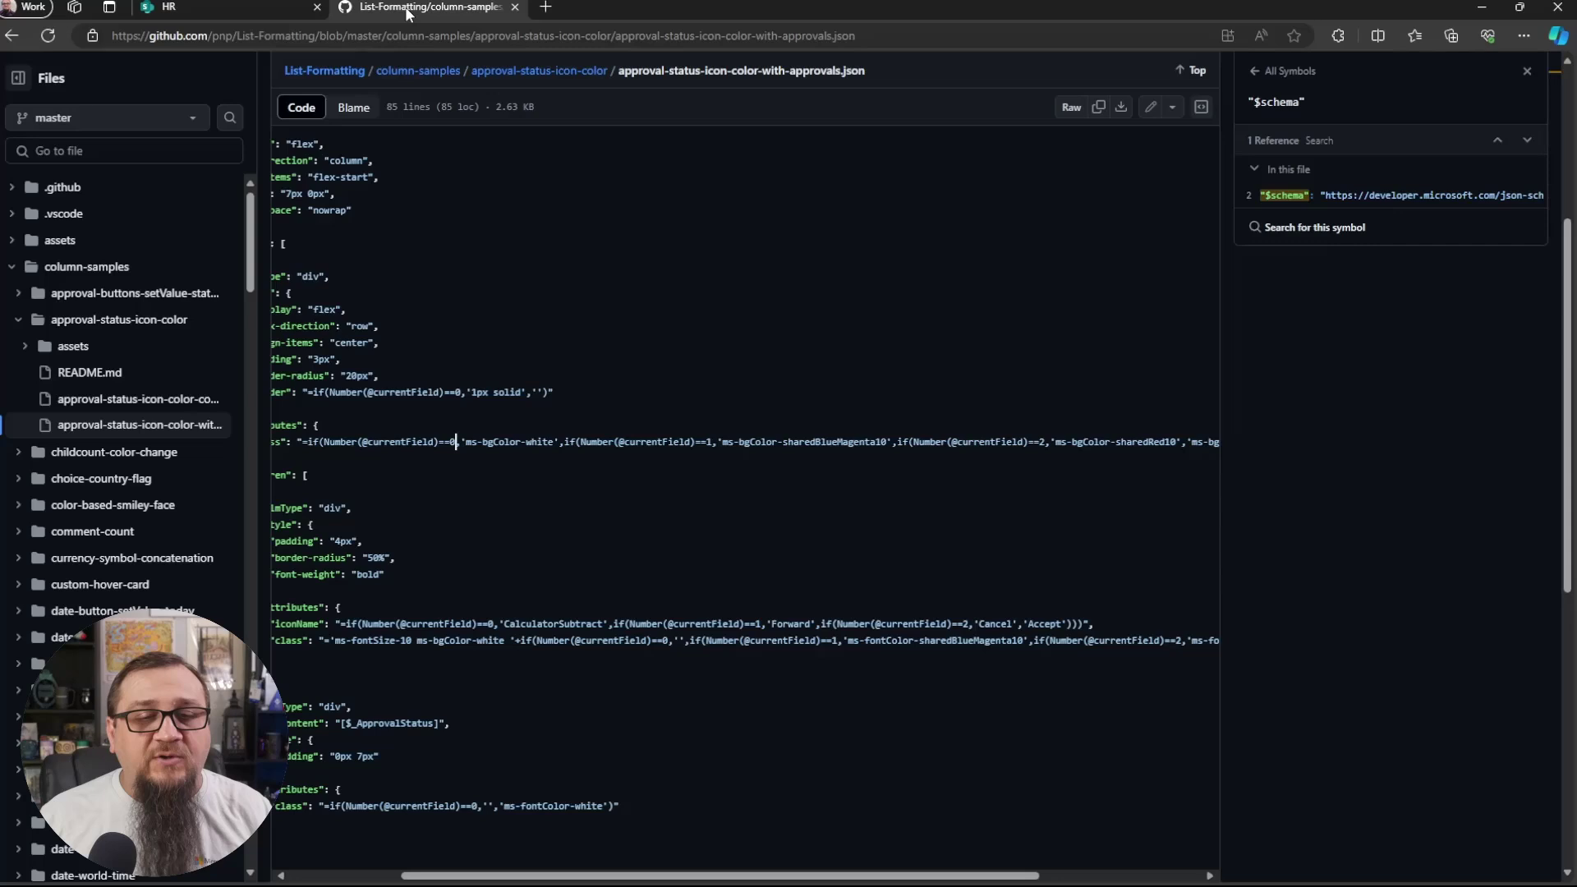
{"action": "left_click", "coordinate": [642, 444]}
{"action": "scroll", "coordinate": [493, 460], "scroll_direction": "left", "scroll_amount": 2}
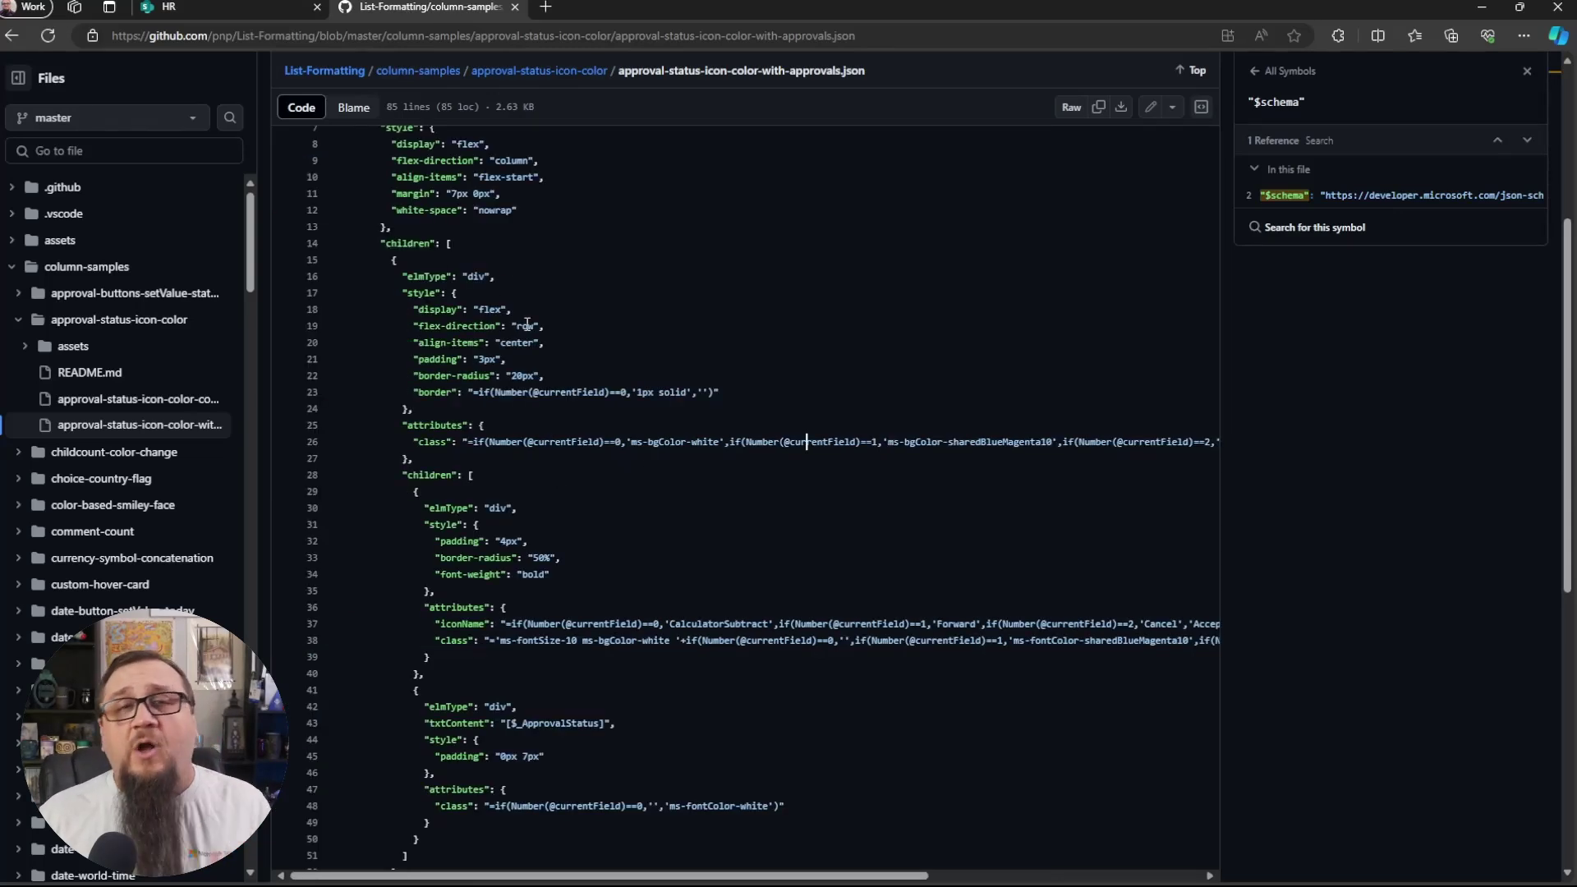
{"action": "scroll", "coordinate": [583, 455], "scroll_direction": "down", "scroll_amount": 2}
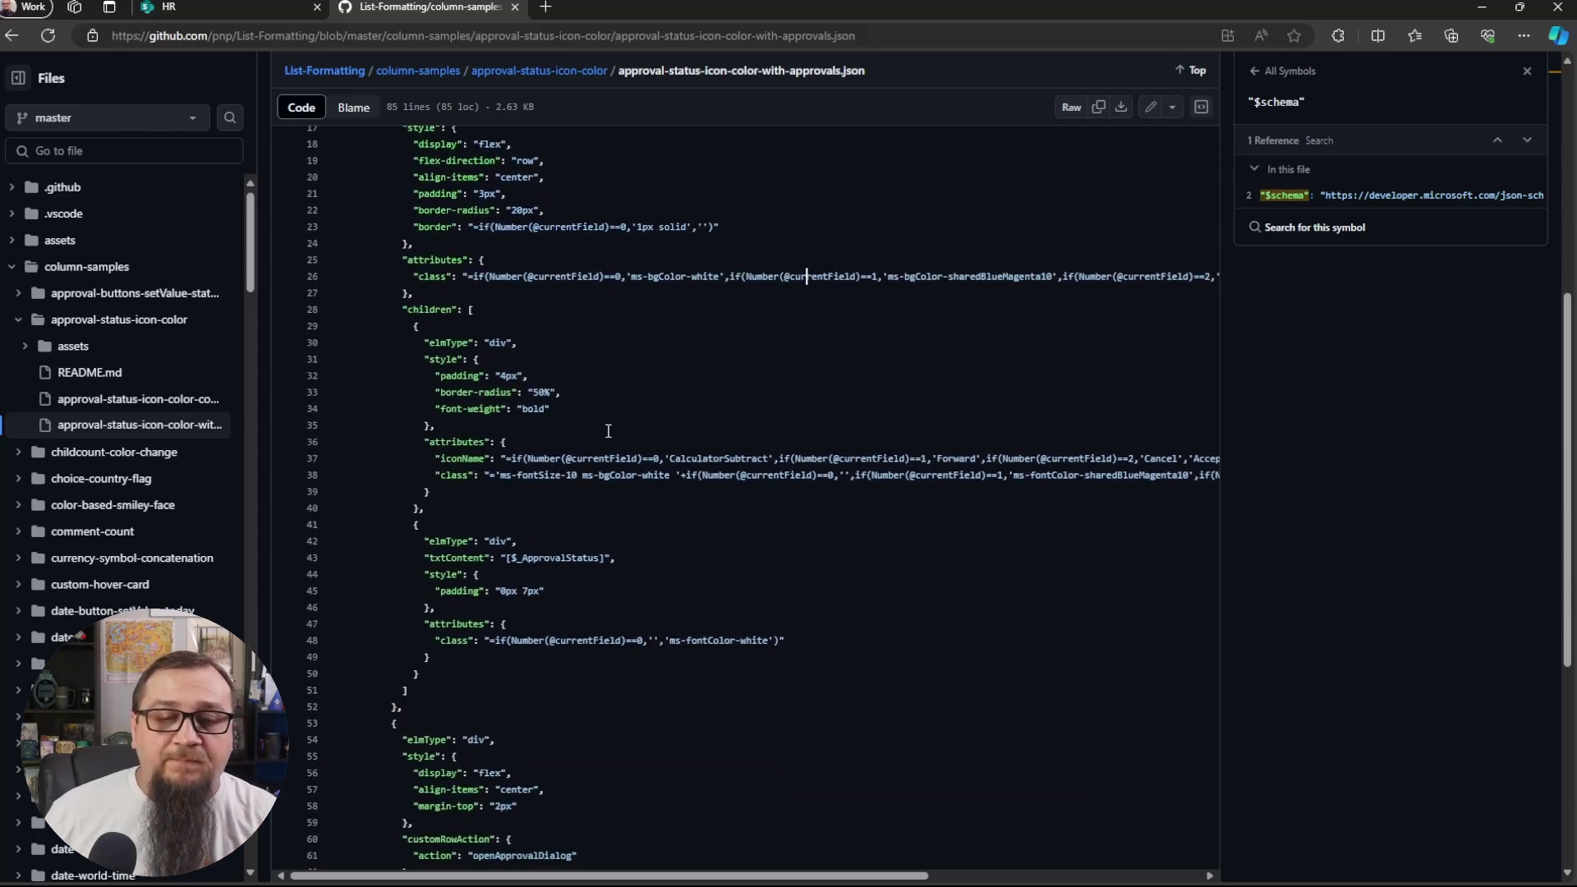
{"action": "double_click", "coordinate": [497, 342]}
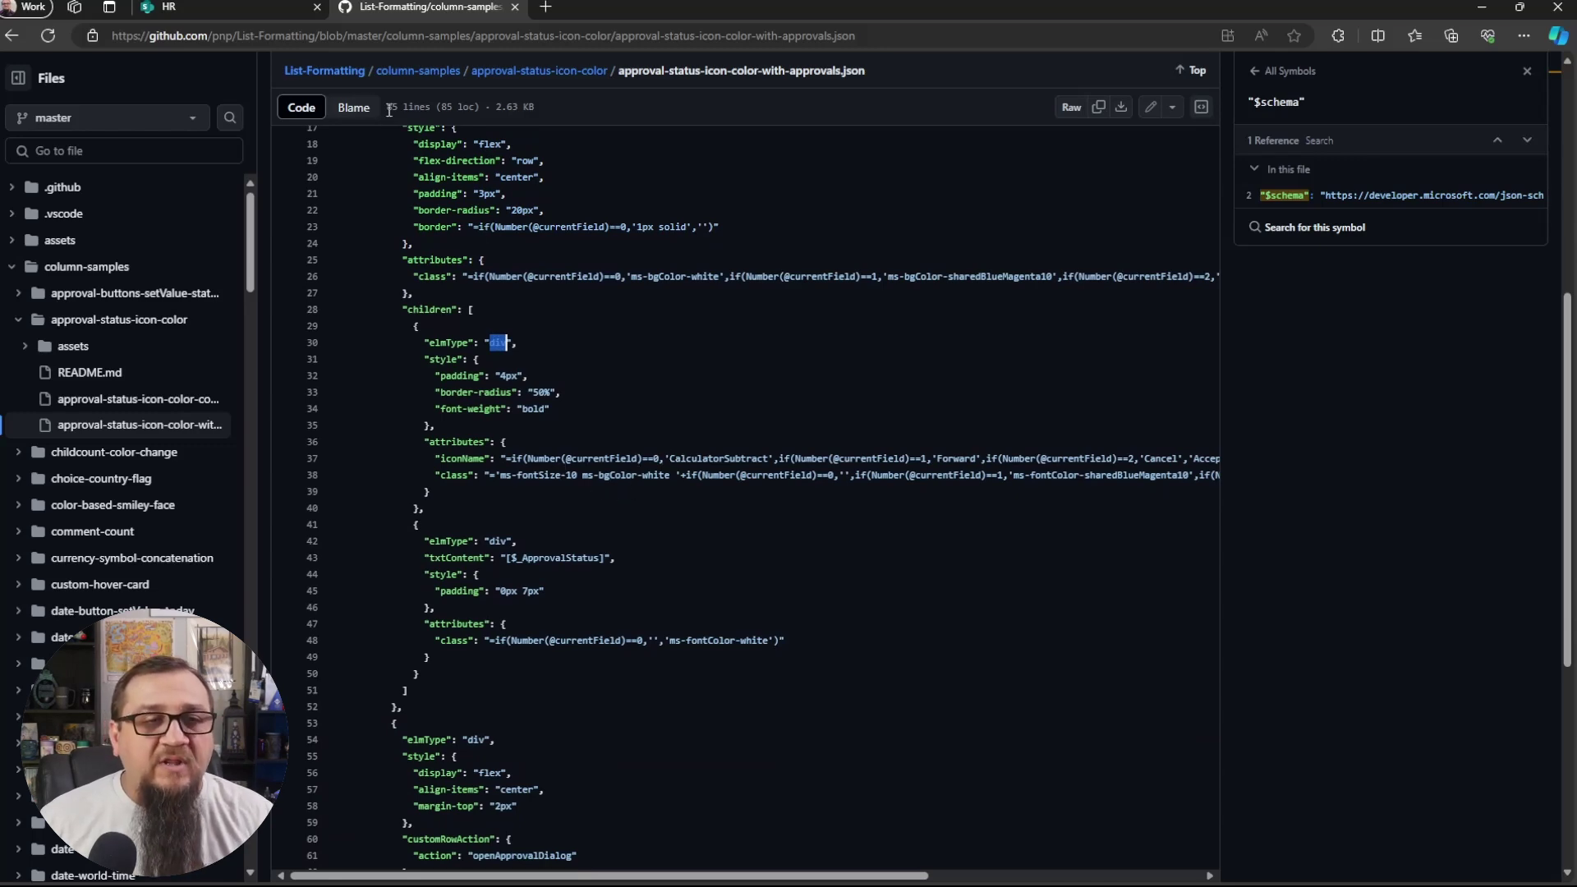
Compare the list pills with the border-radius 50% line in the JSON code.
{"action": "left_click", "coordinate": [247, 7]}
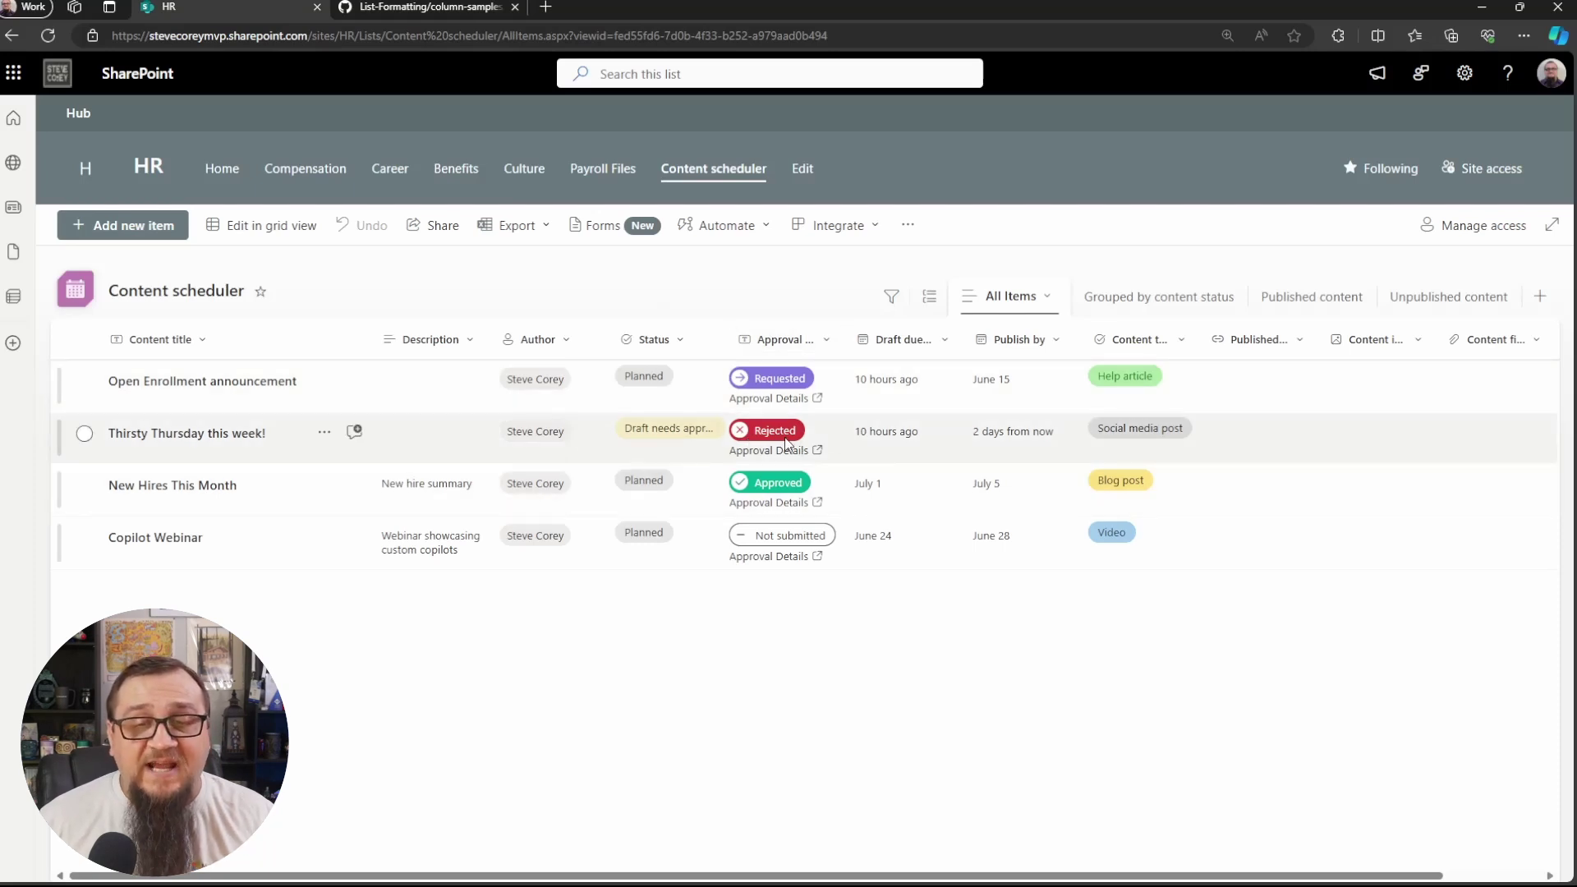
{"action": "left_click", "coordinate": [429, 7]}
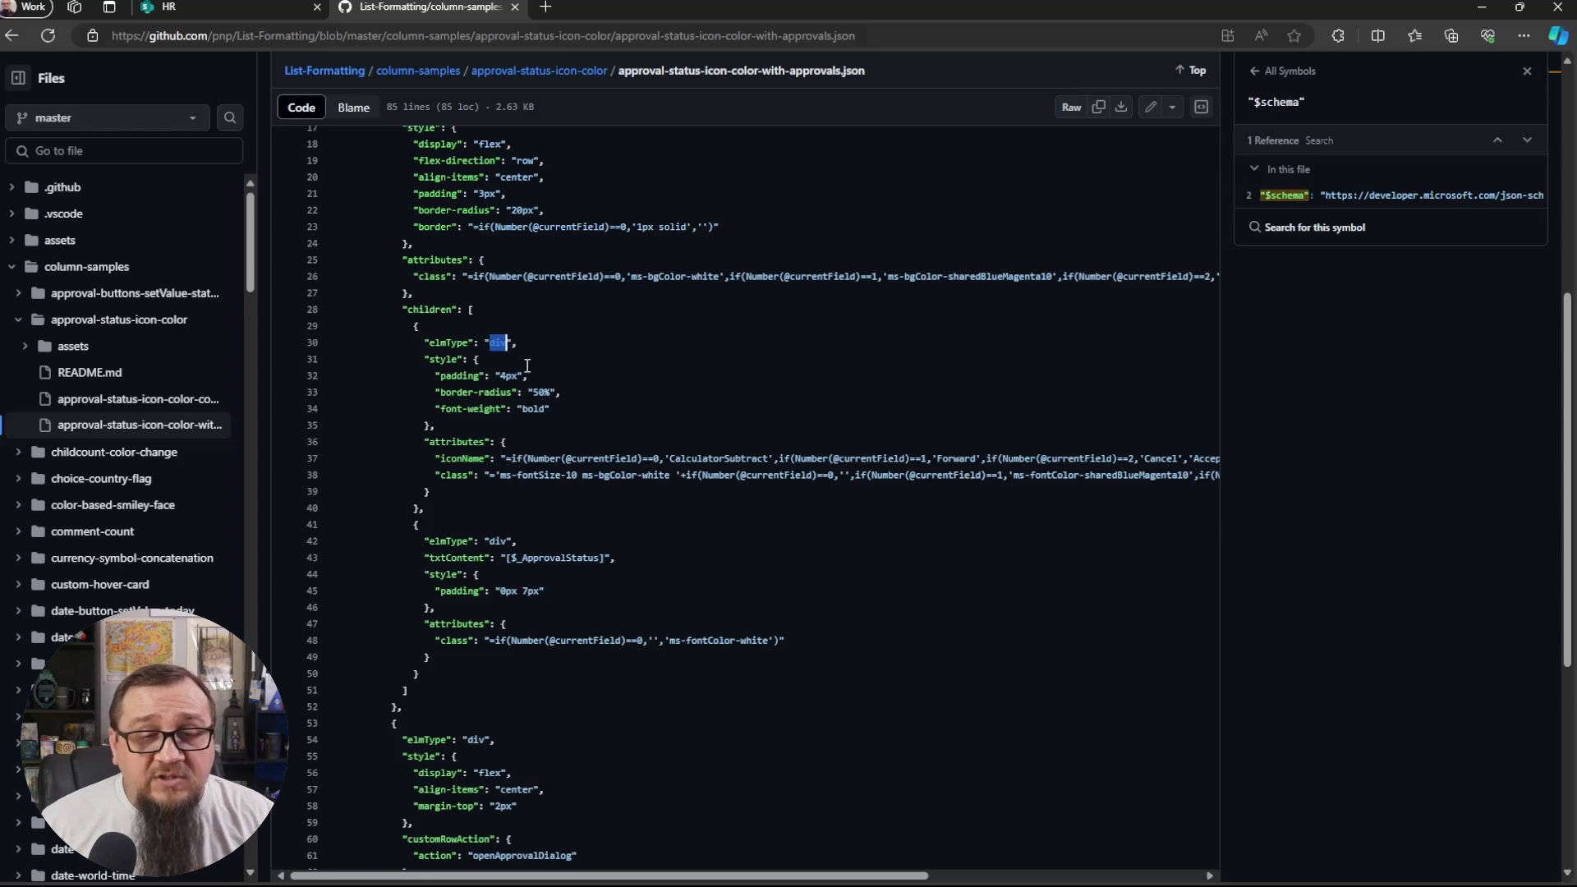
{"action": "left_click", "coordinate": [624, 386]}
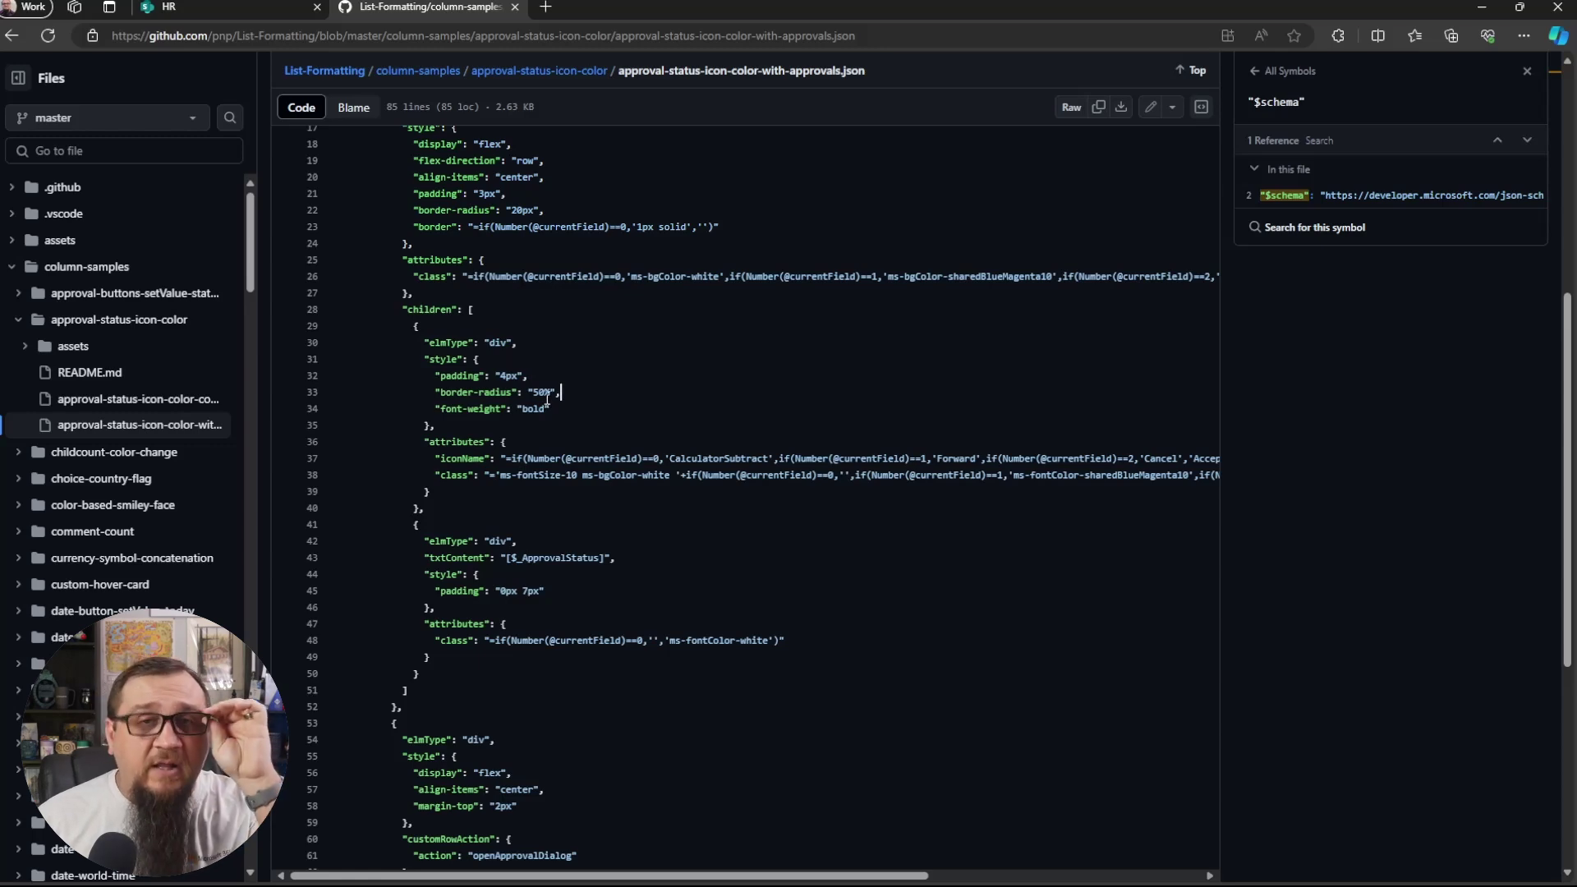
{"action": "left_click", "coordinate": [229, 12]}
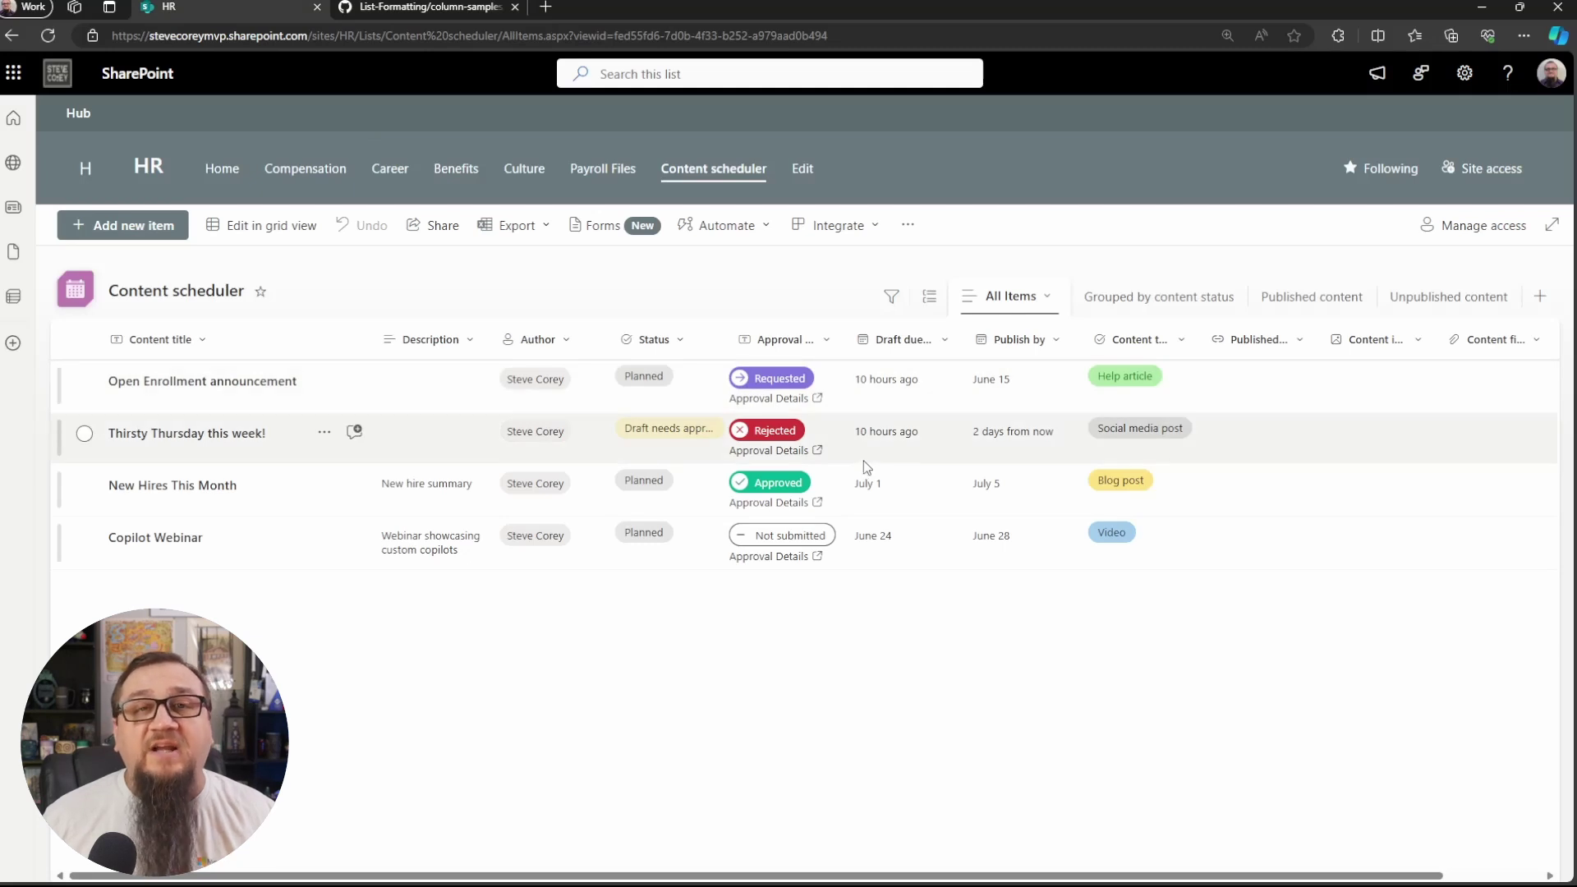
{"action": "left_click", "coordinate": [412, 9]}
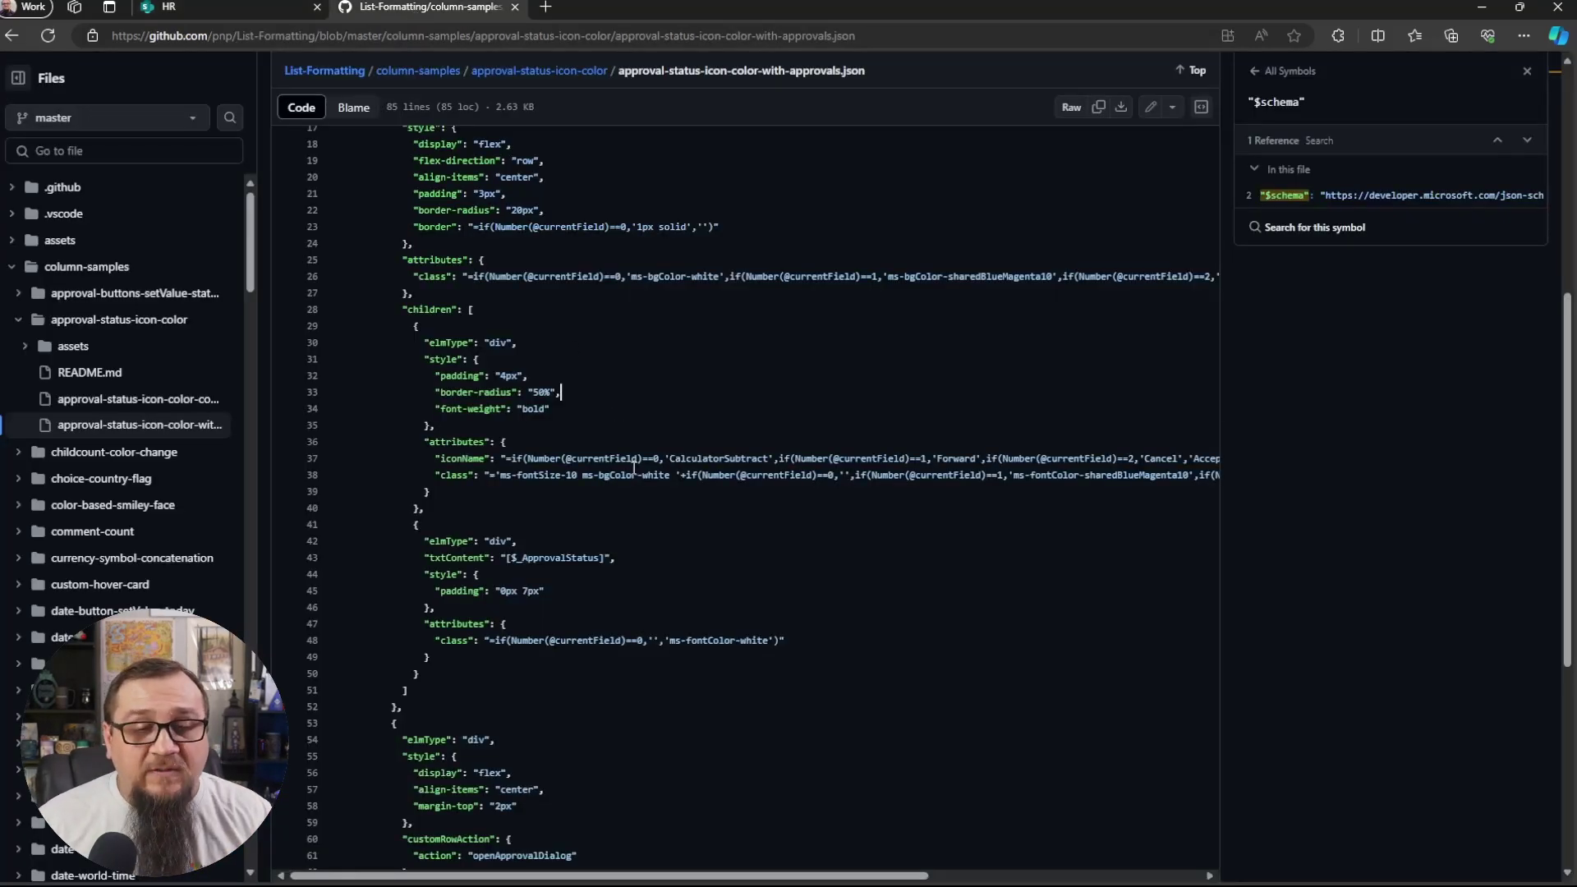
Show the references for attributes and iconName, highlighting bgColor and CalculatorSubtract.
{"action": "left_click", "coordinate": [456, 443]}
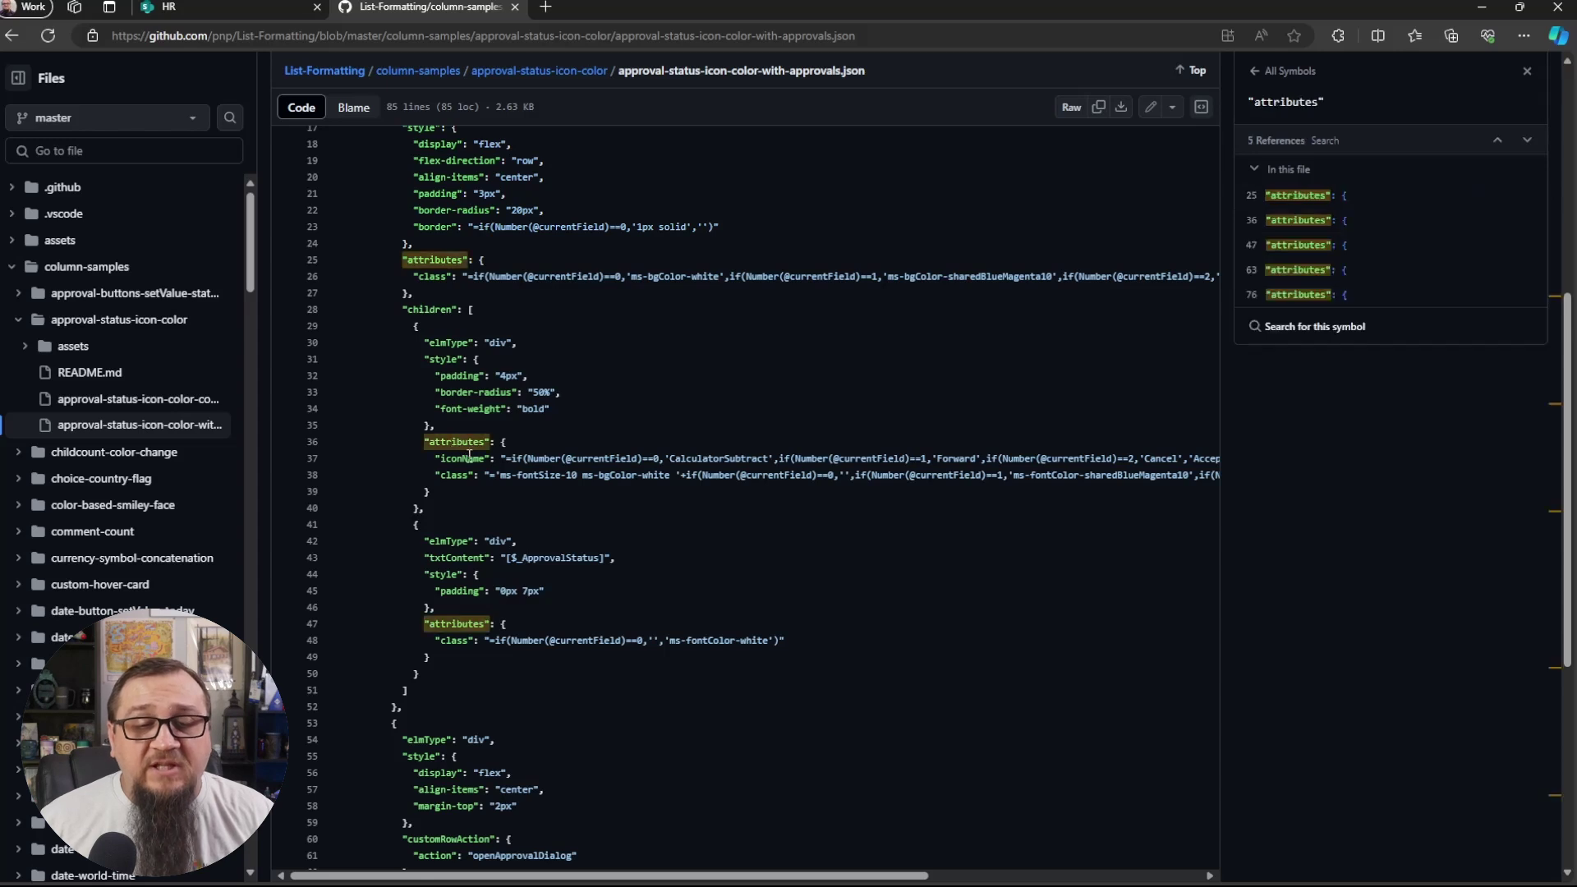
{"action": "left_click", "coordinate": [466, 459]}
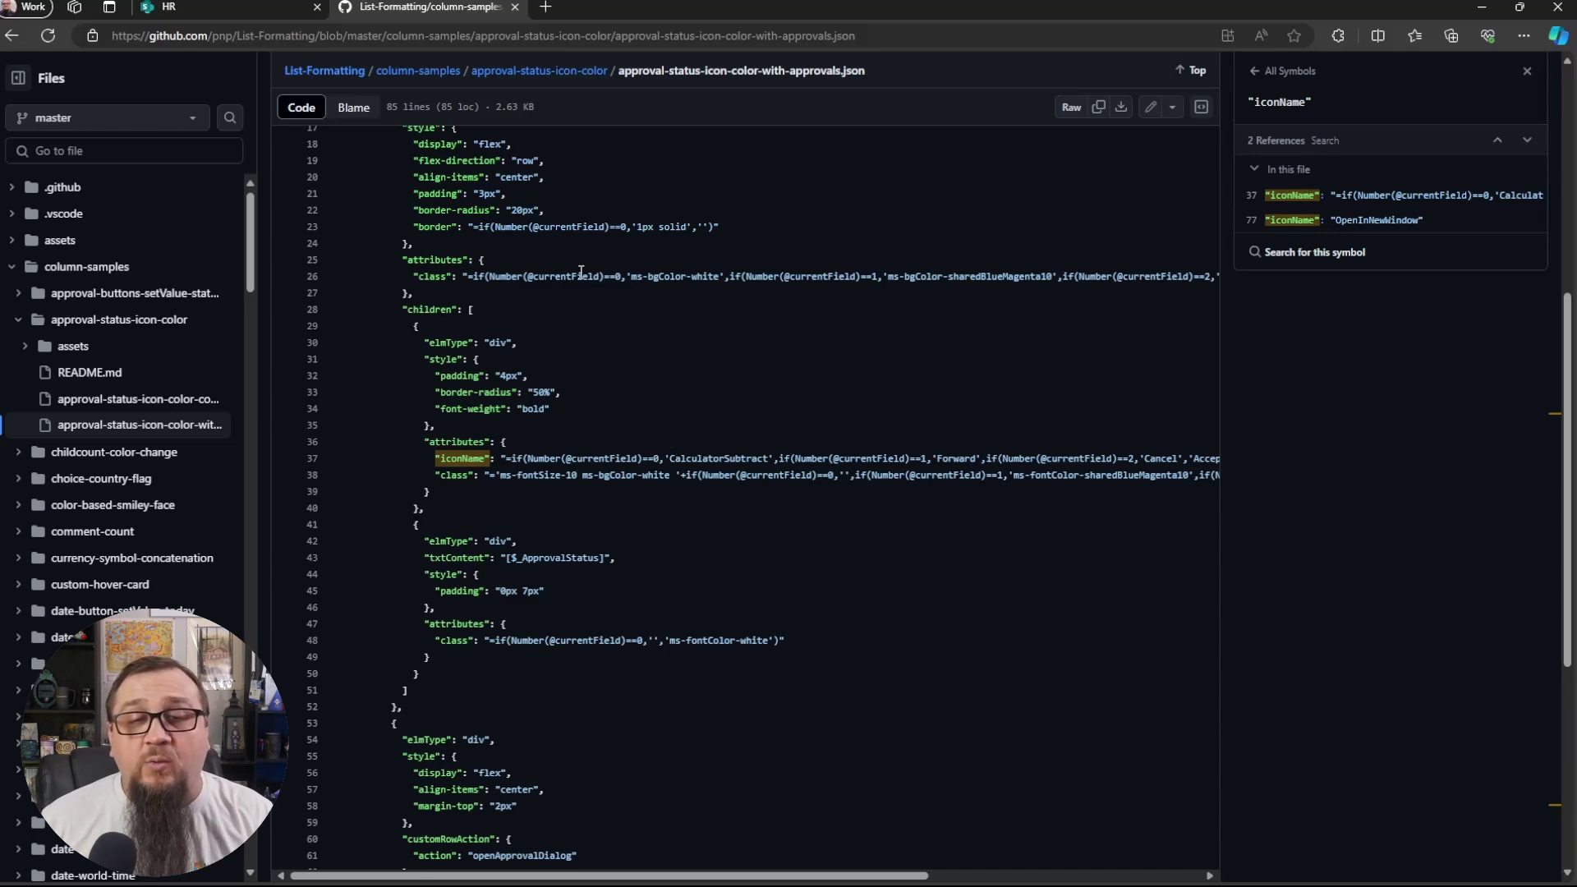
{"action": "double_click", "coordinate": [654, 276]}
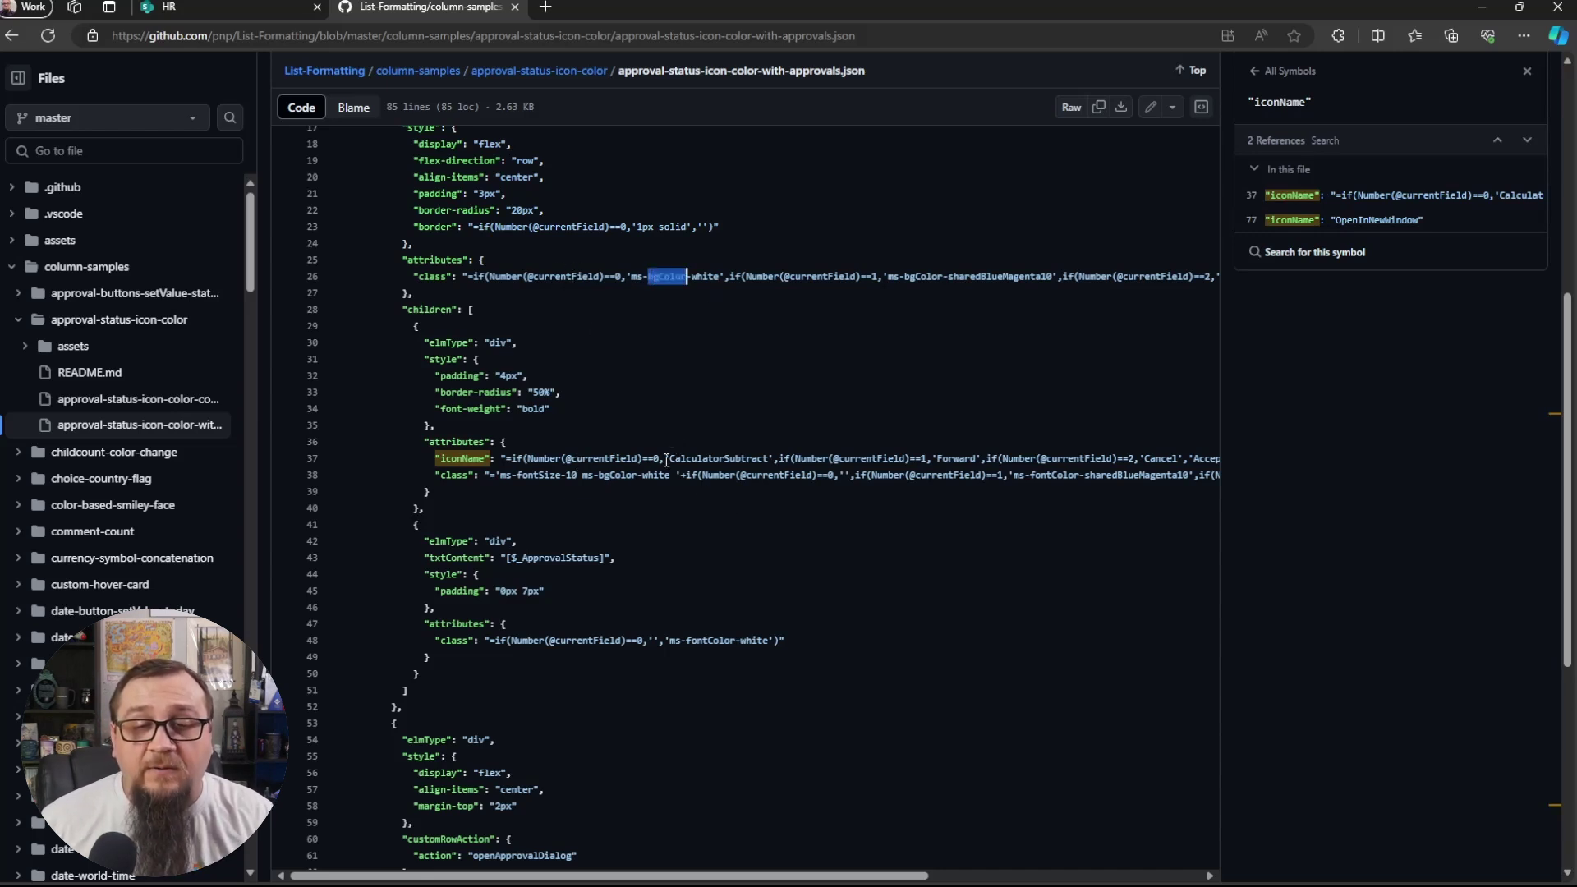
{"action": "left_click", "coordinate": [650, 505]}
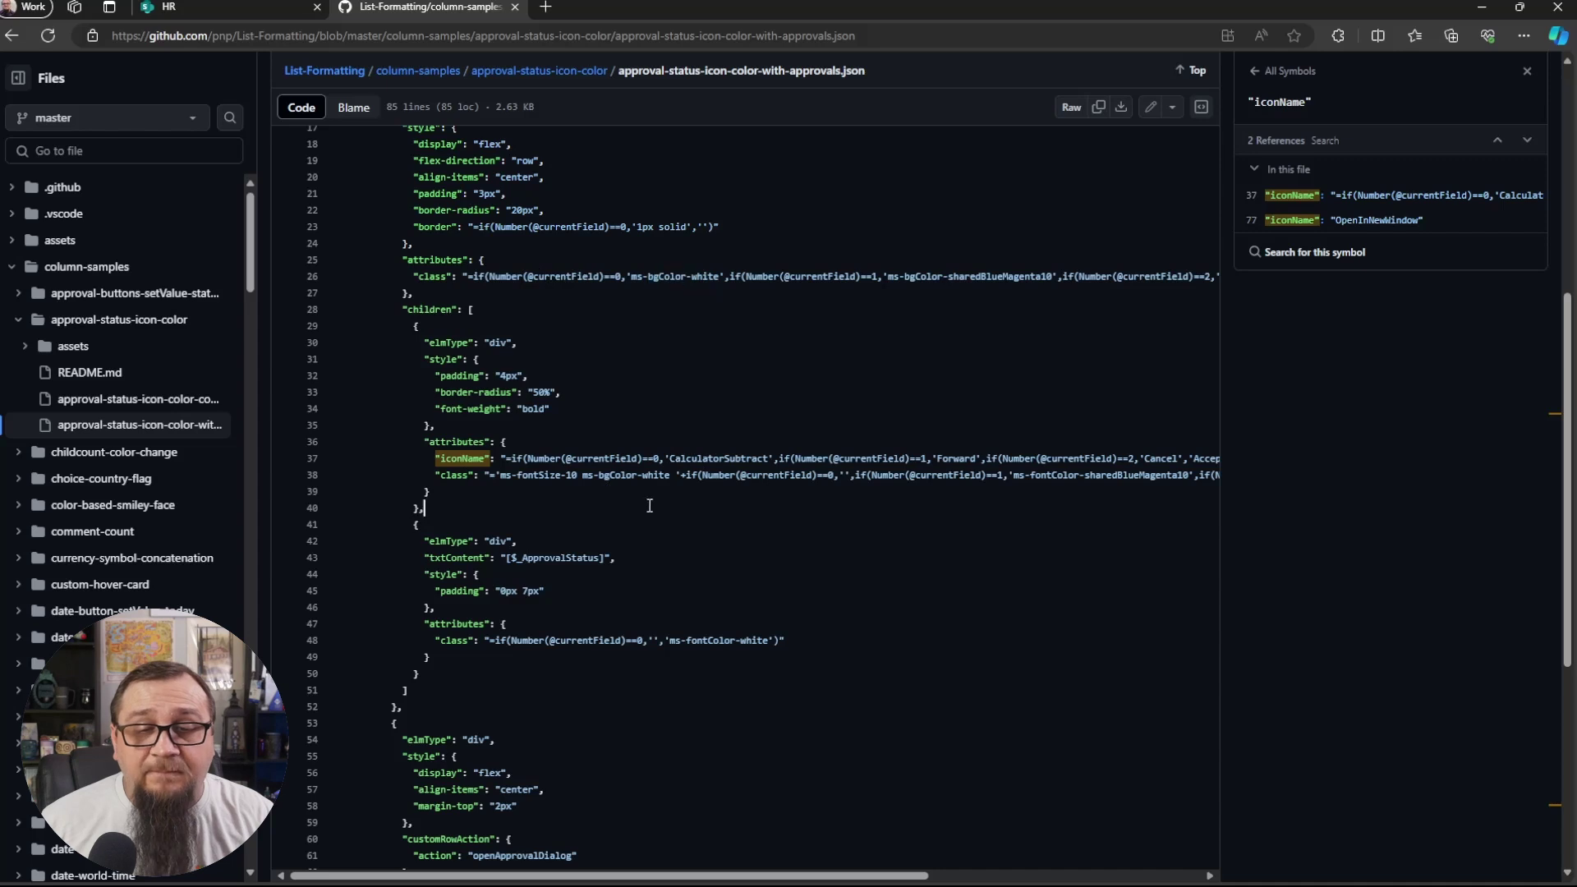
{"action": "double_click", "coordinate": [727, 458]}
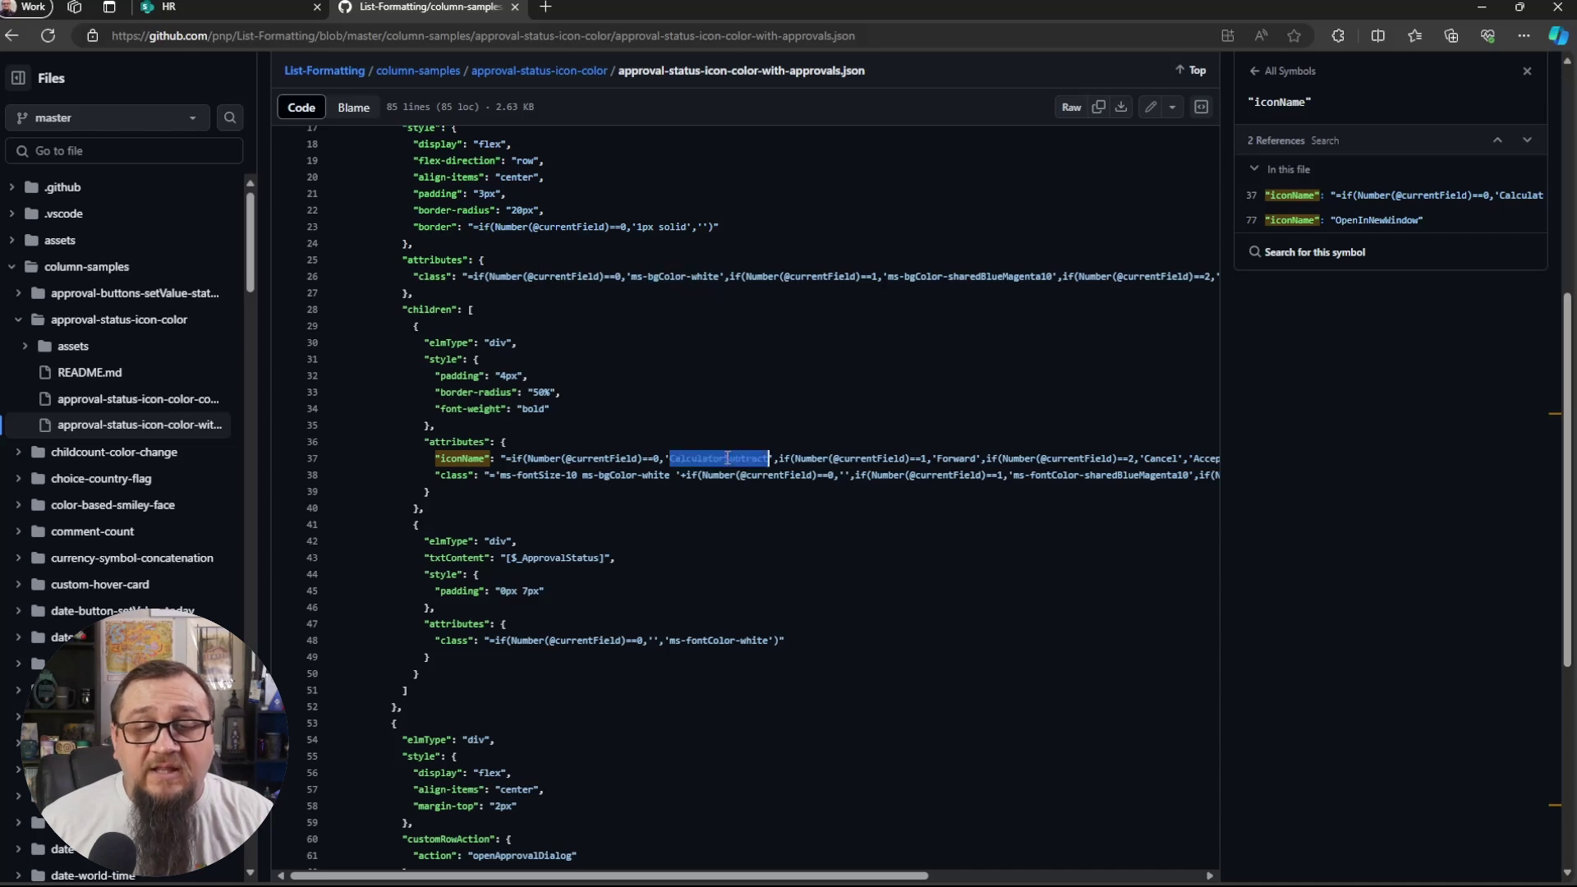
{"action": "left_click", "coordinate": [757, 526]}
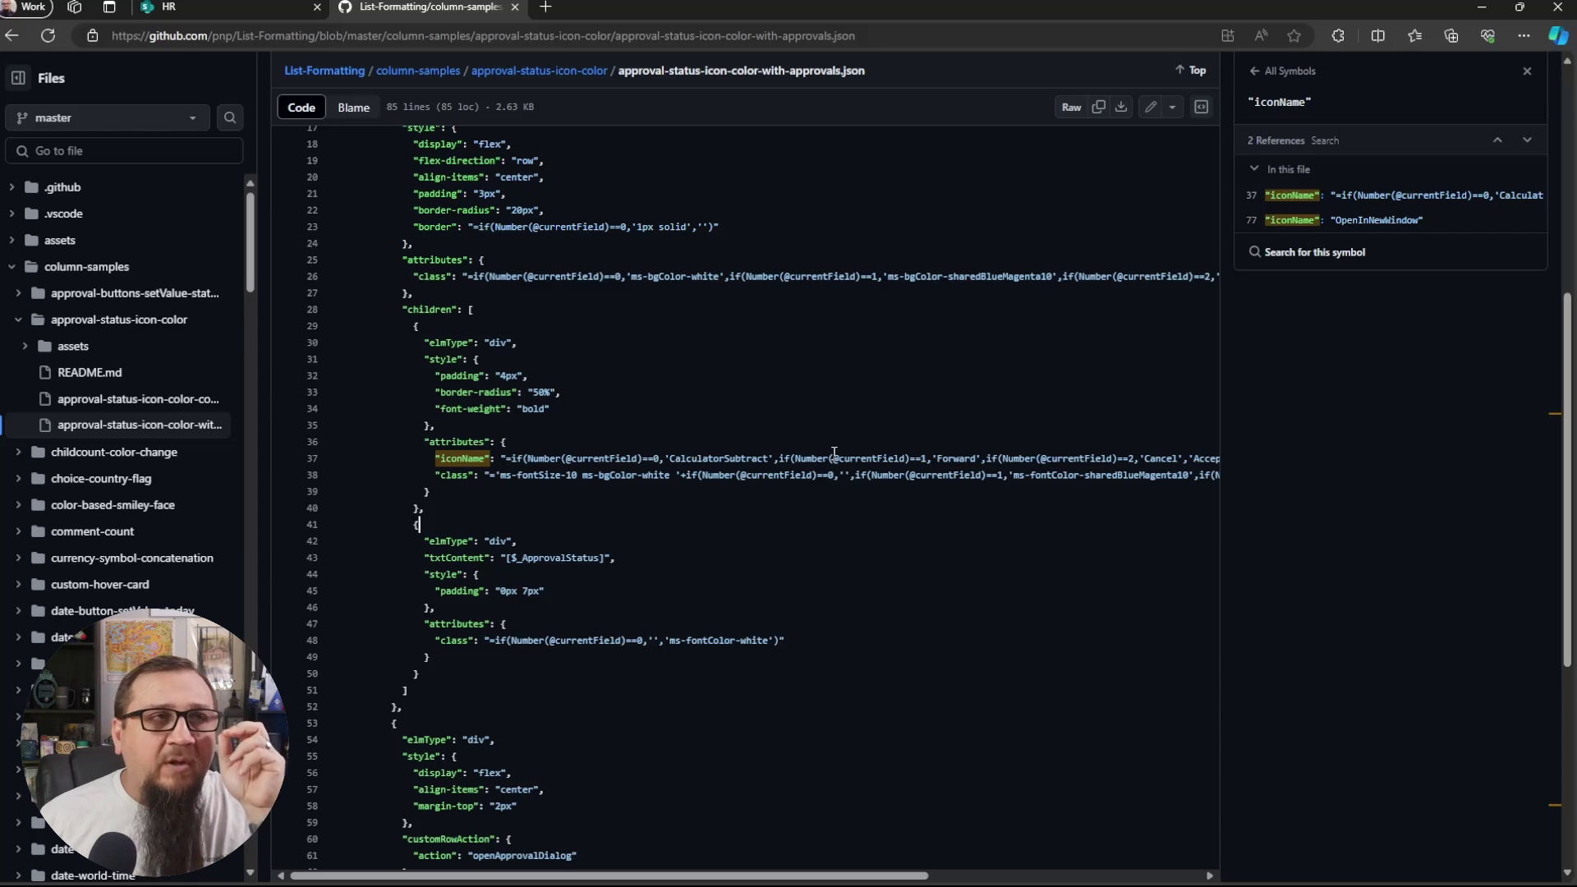
Match the CalculatorSubtract, Forward, Cancel and Accept icon names against the icons in the list.
{"action": "scroll", "coordinate": [834, 450], "scroll_direction": "right", "scroll_amount": 3}
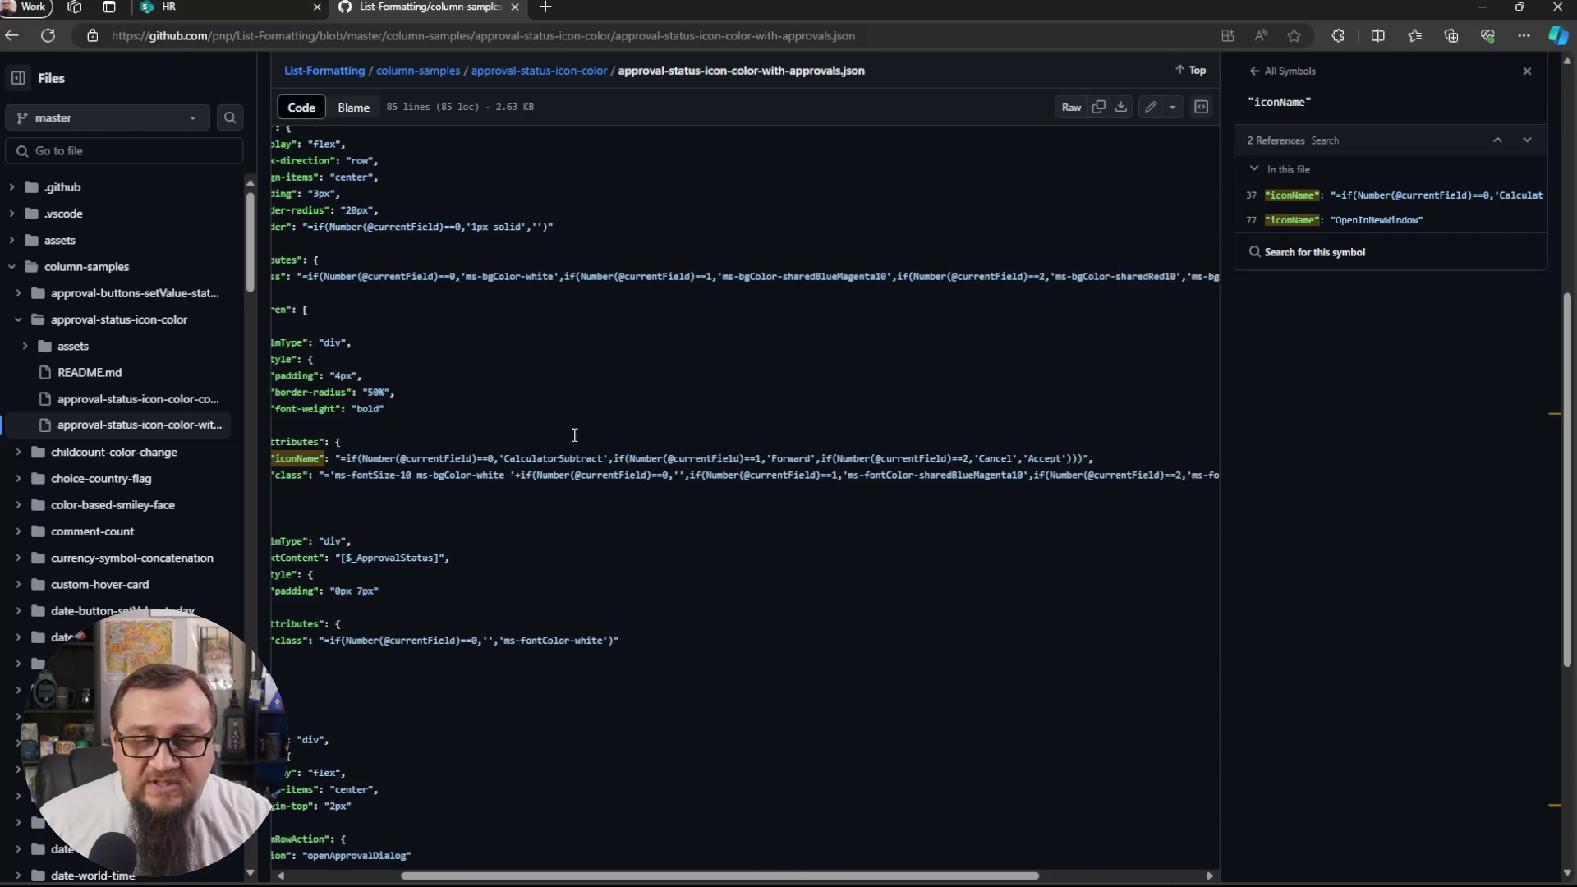
{"action": "double_click", "coordinate": [545, 457]}
{"action": "left_click", "coordinate": [164, 7]}
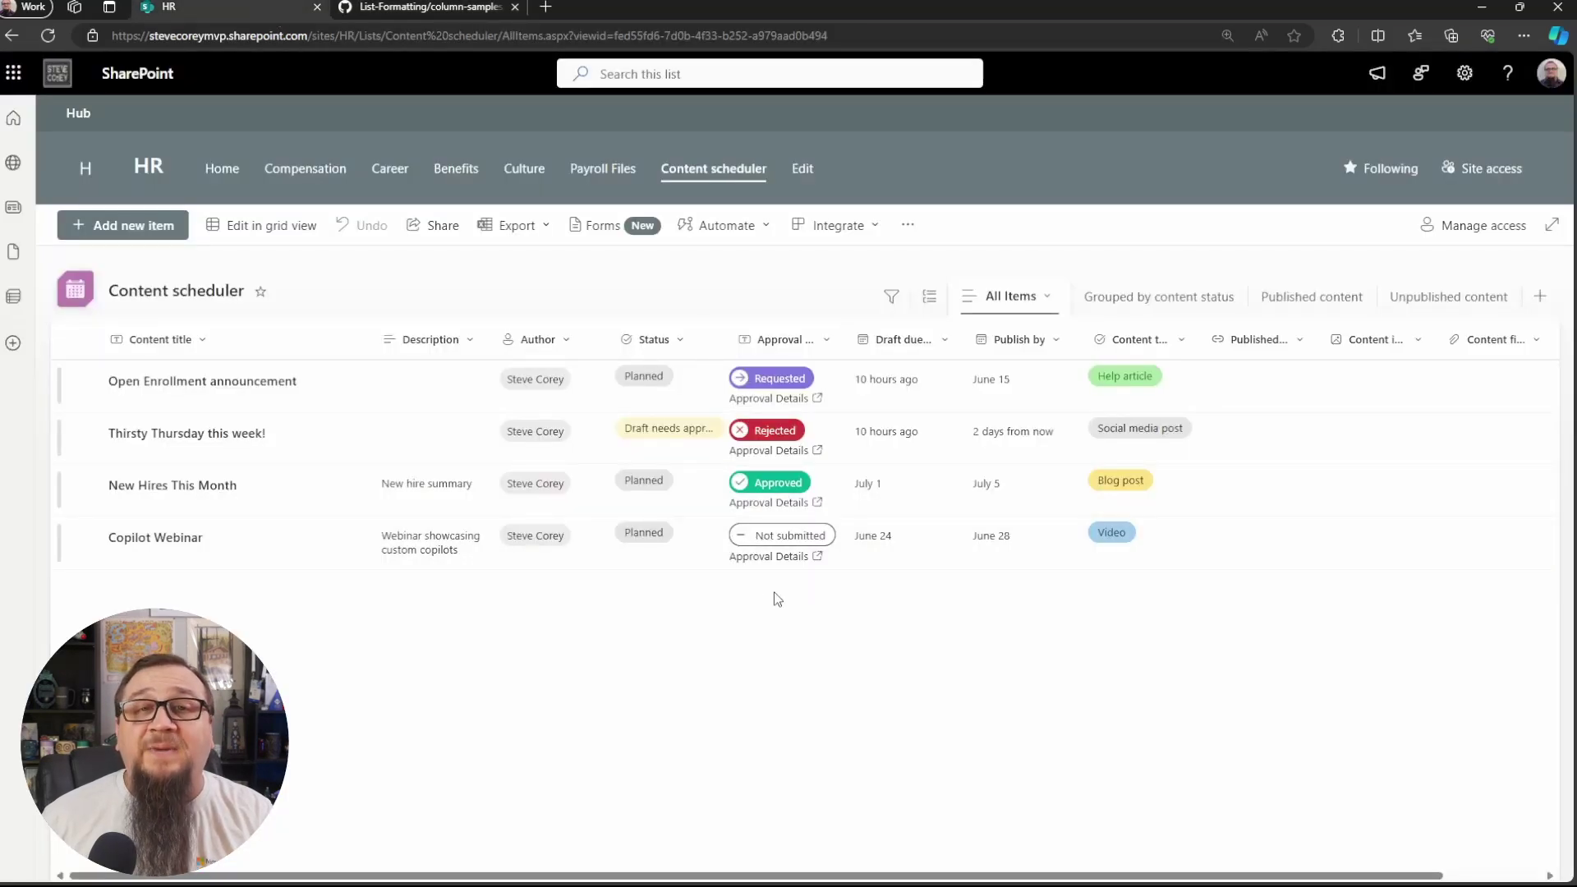
{"action": "left_click", "coordinate": [450, 7]}
{"action": "double_click", "coordinate": [794, 457]}
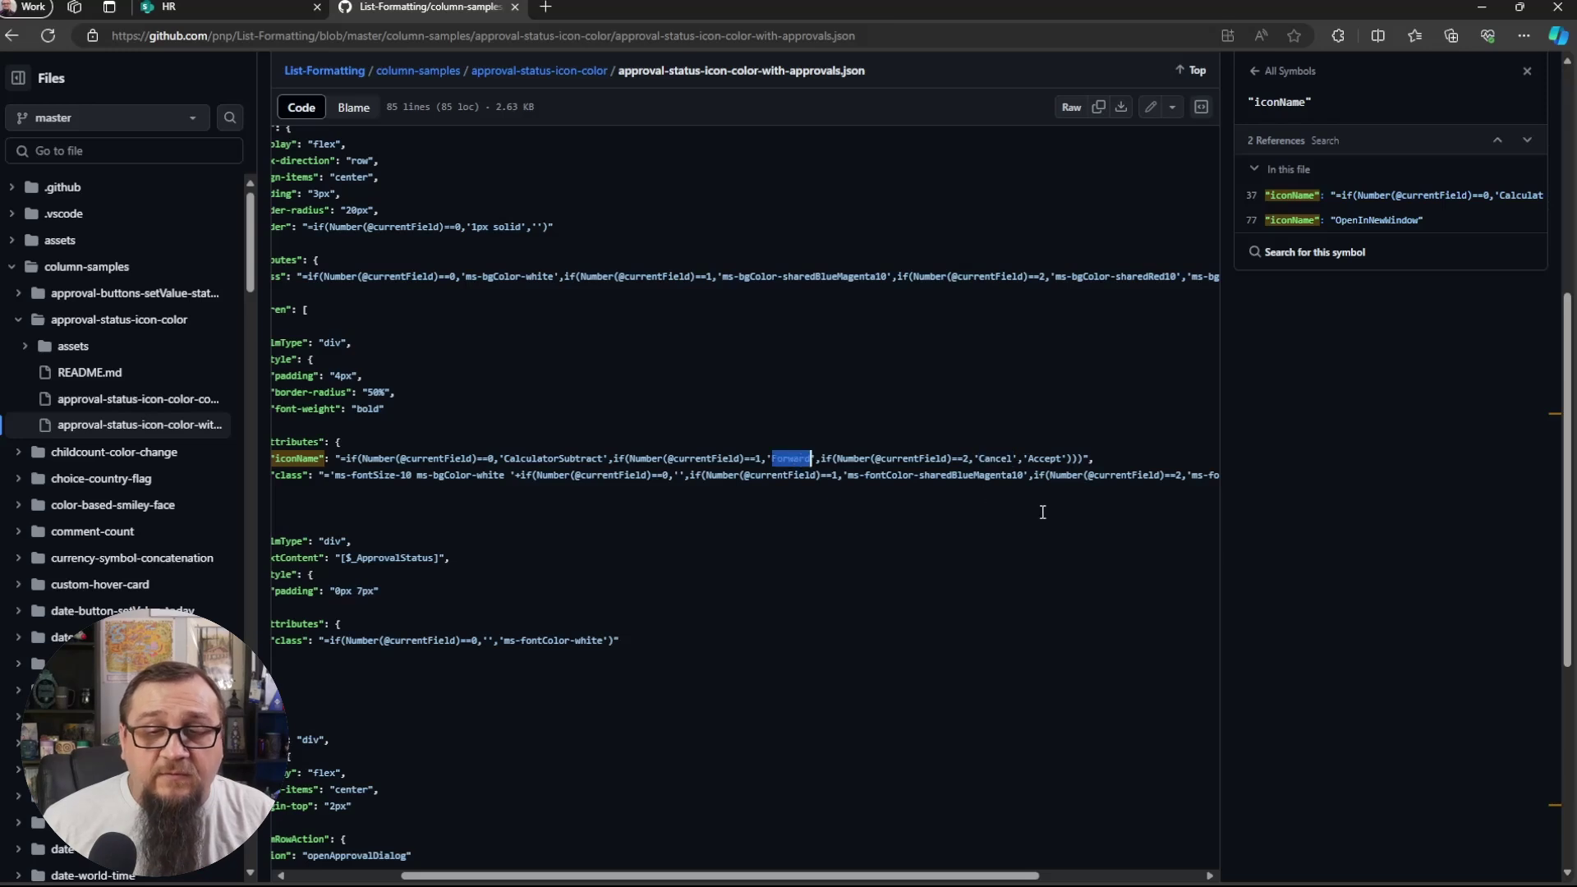
{"action": "double_click", "coordinate": [996, 457]}
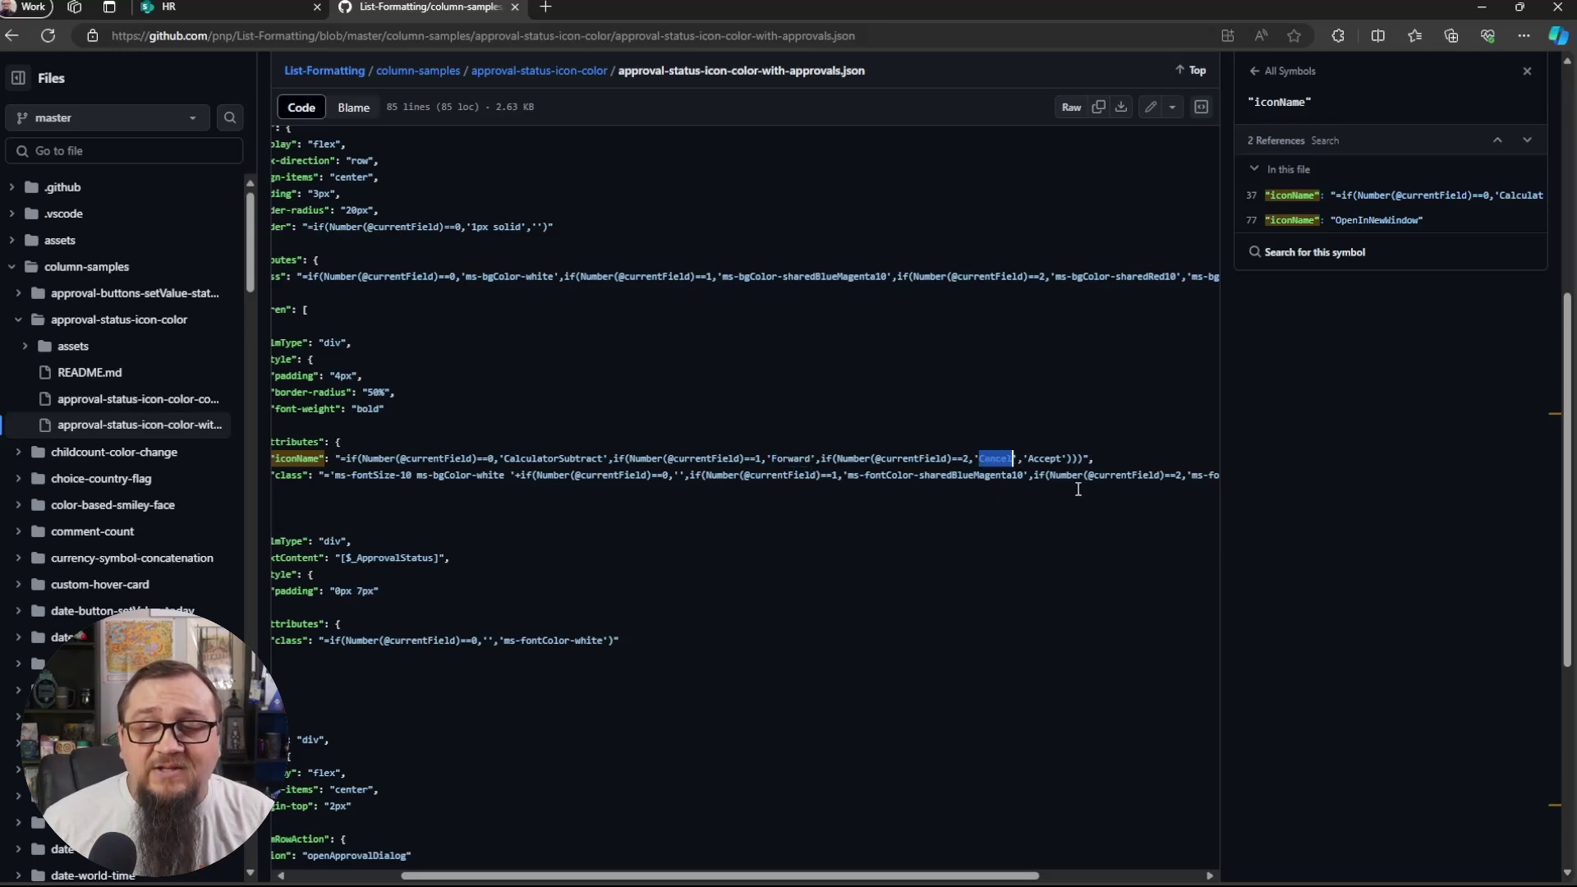
{"action": "double_click", "coordinate": [1044, 457]}
{"action": "left_click", "coordinate": [189, 8]}
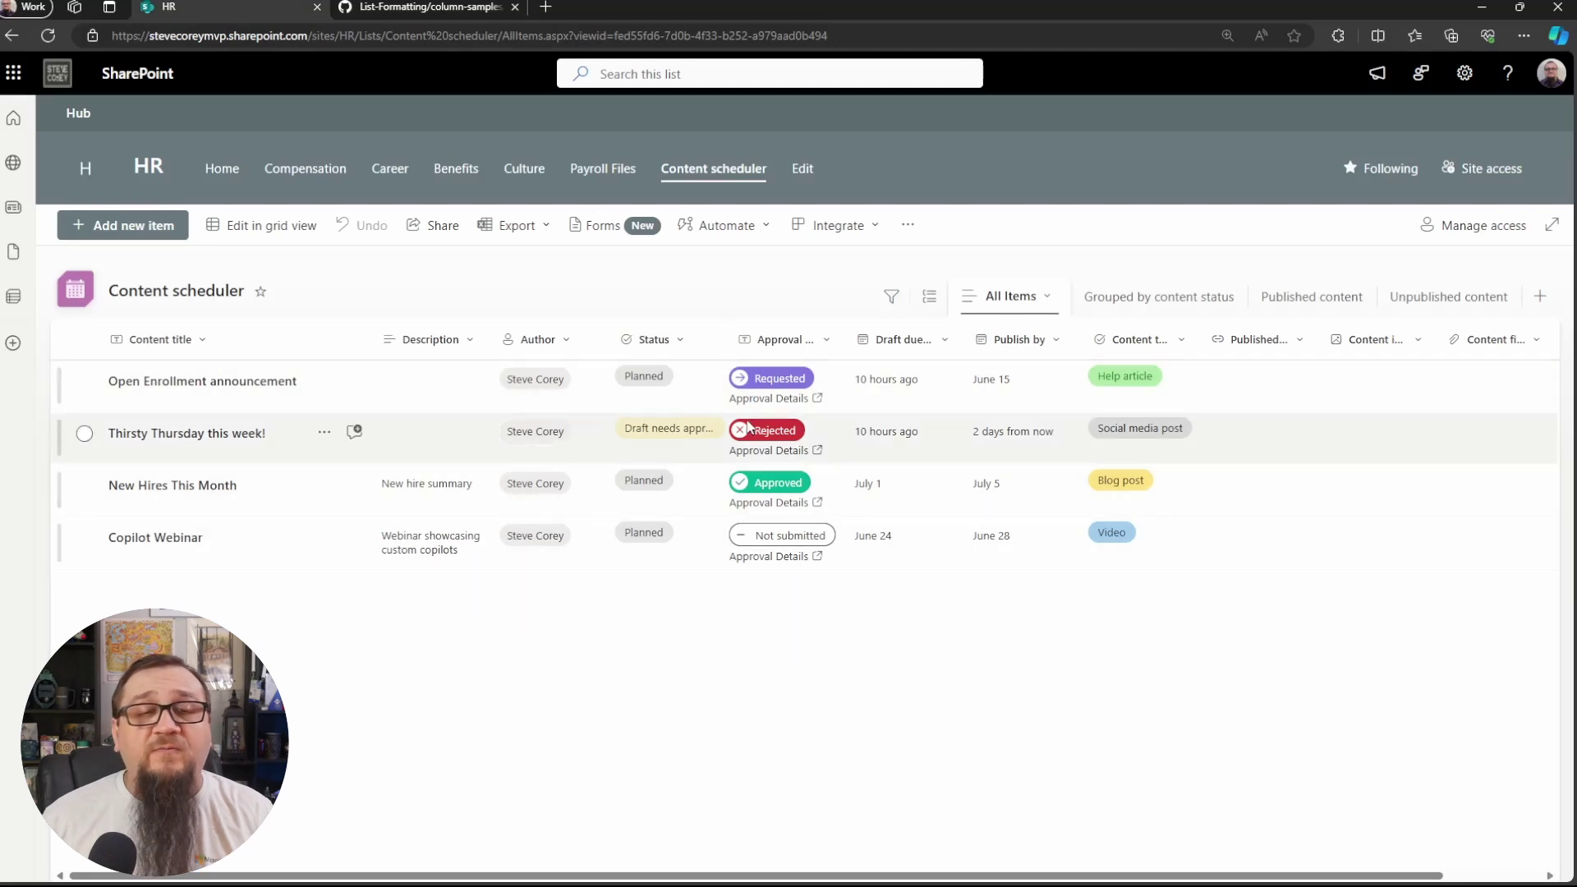
{"action": "left_click", "coordinate": [423, 7]}
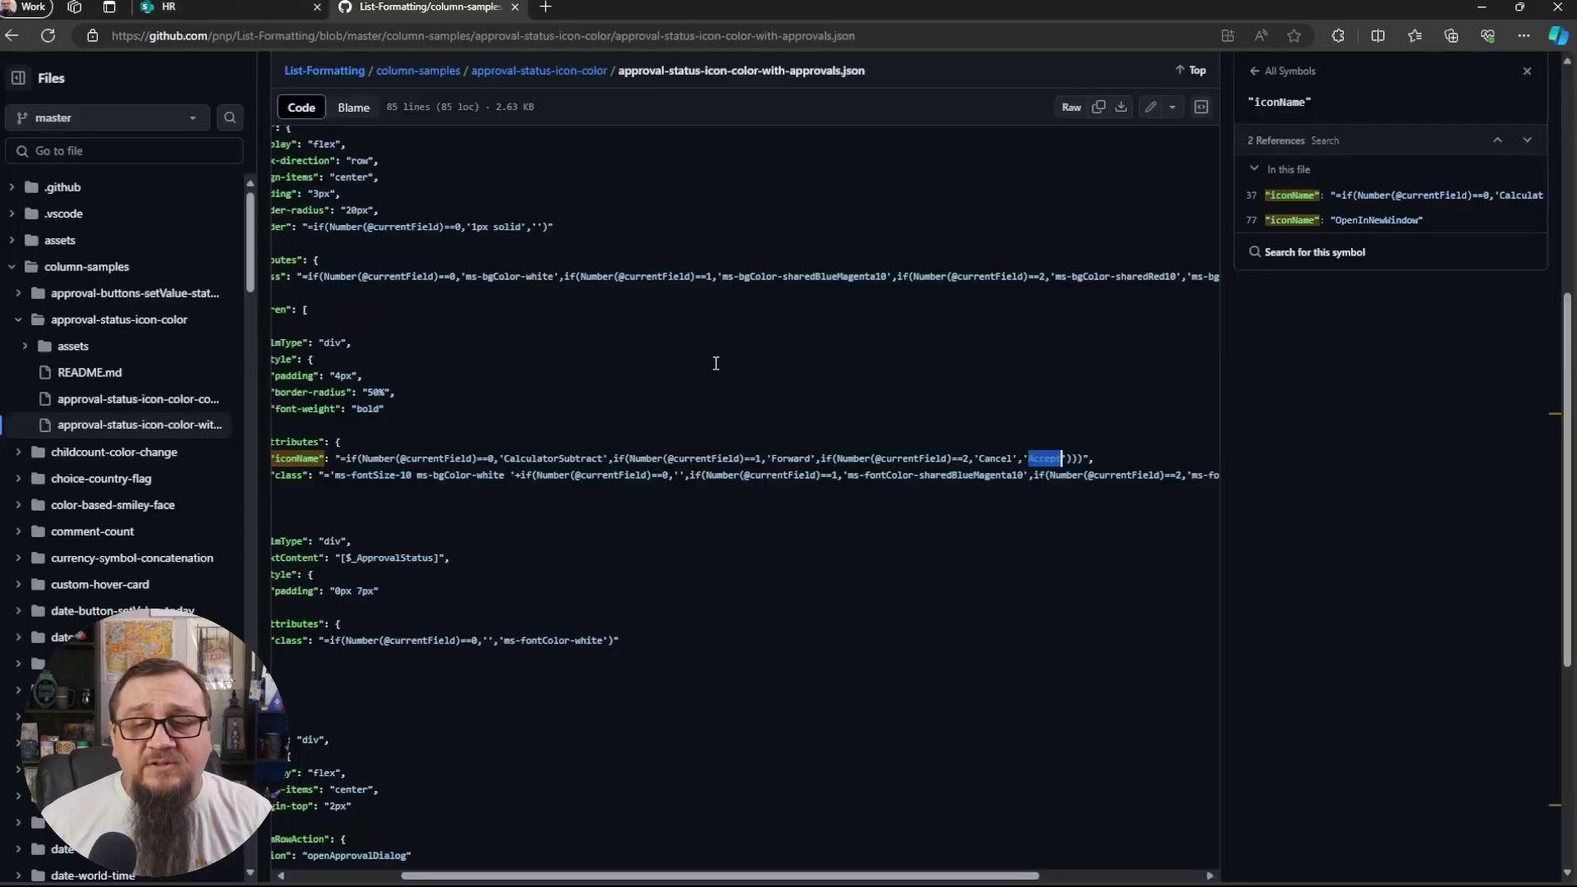
{"action": "scroll", "coordinate": [681, 510], "scroll_direction": "left", "scroll_amount": 3}
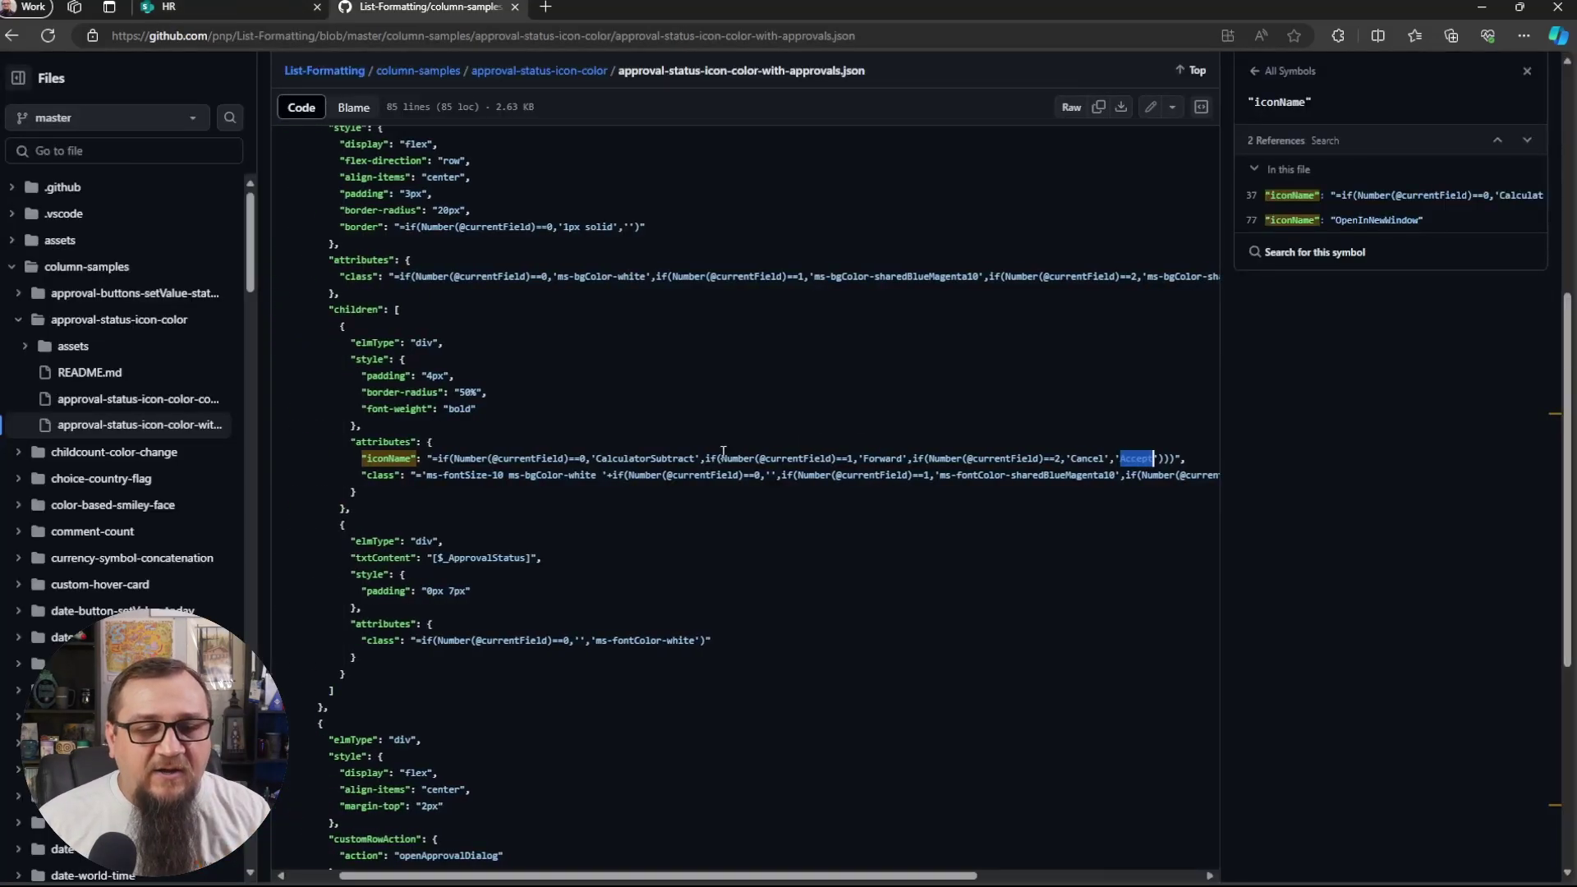
Show all references to the class property and compare with the Content scheduler list.
{"action": "left_click", "coordinate": [522, 476]}
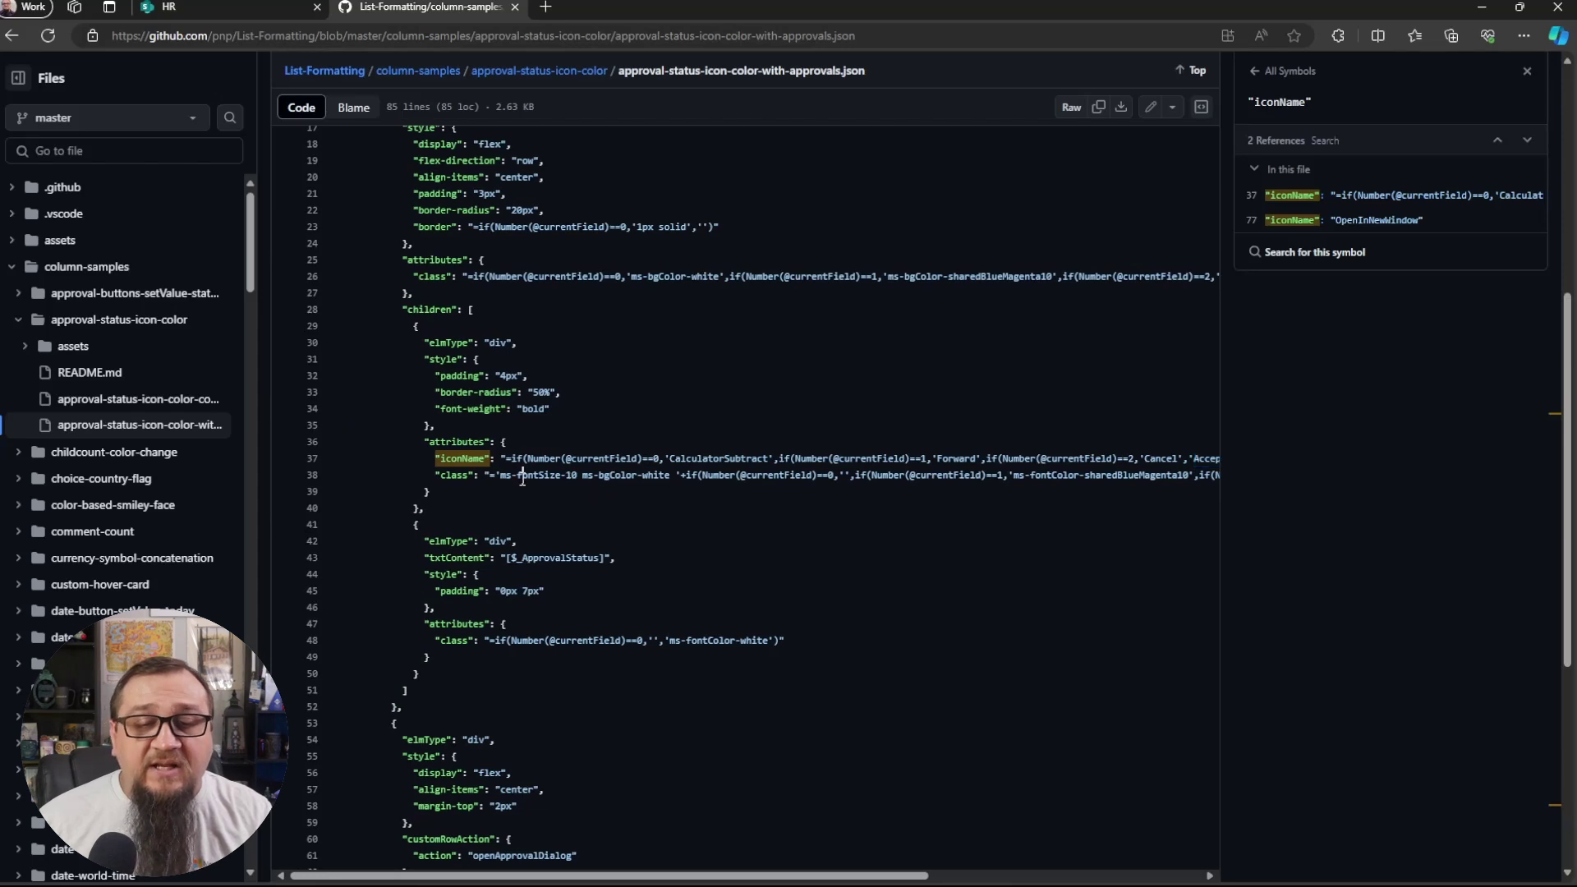
{"action": "left_click", "coordinate": [472, 476]}
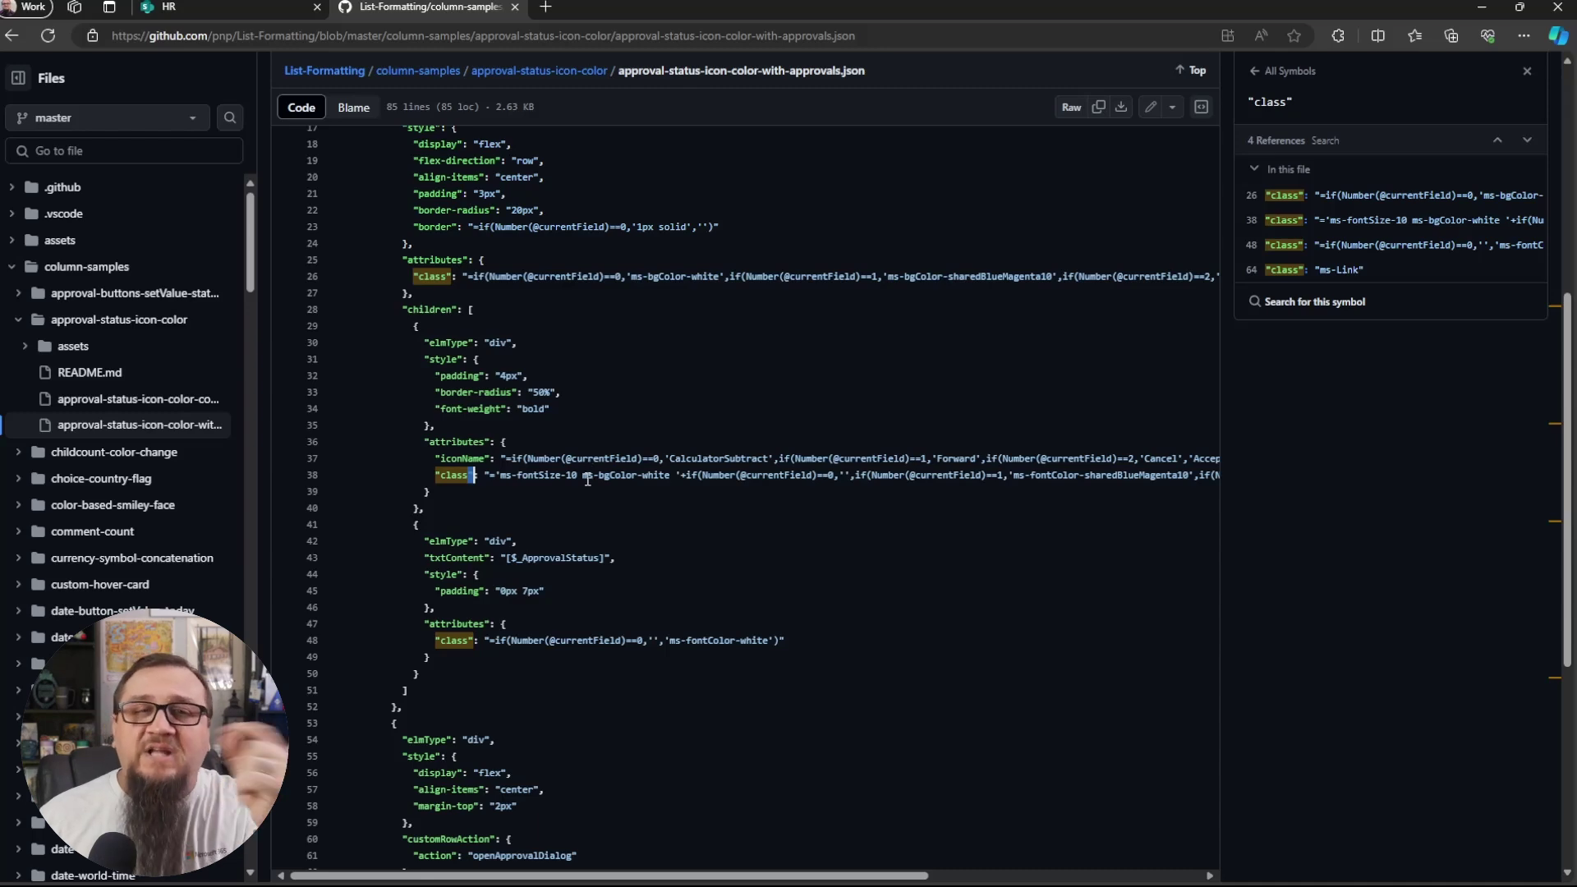
{"action": "left_click", "coordinate": [271, 8]}
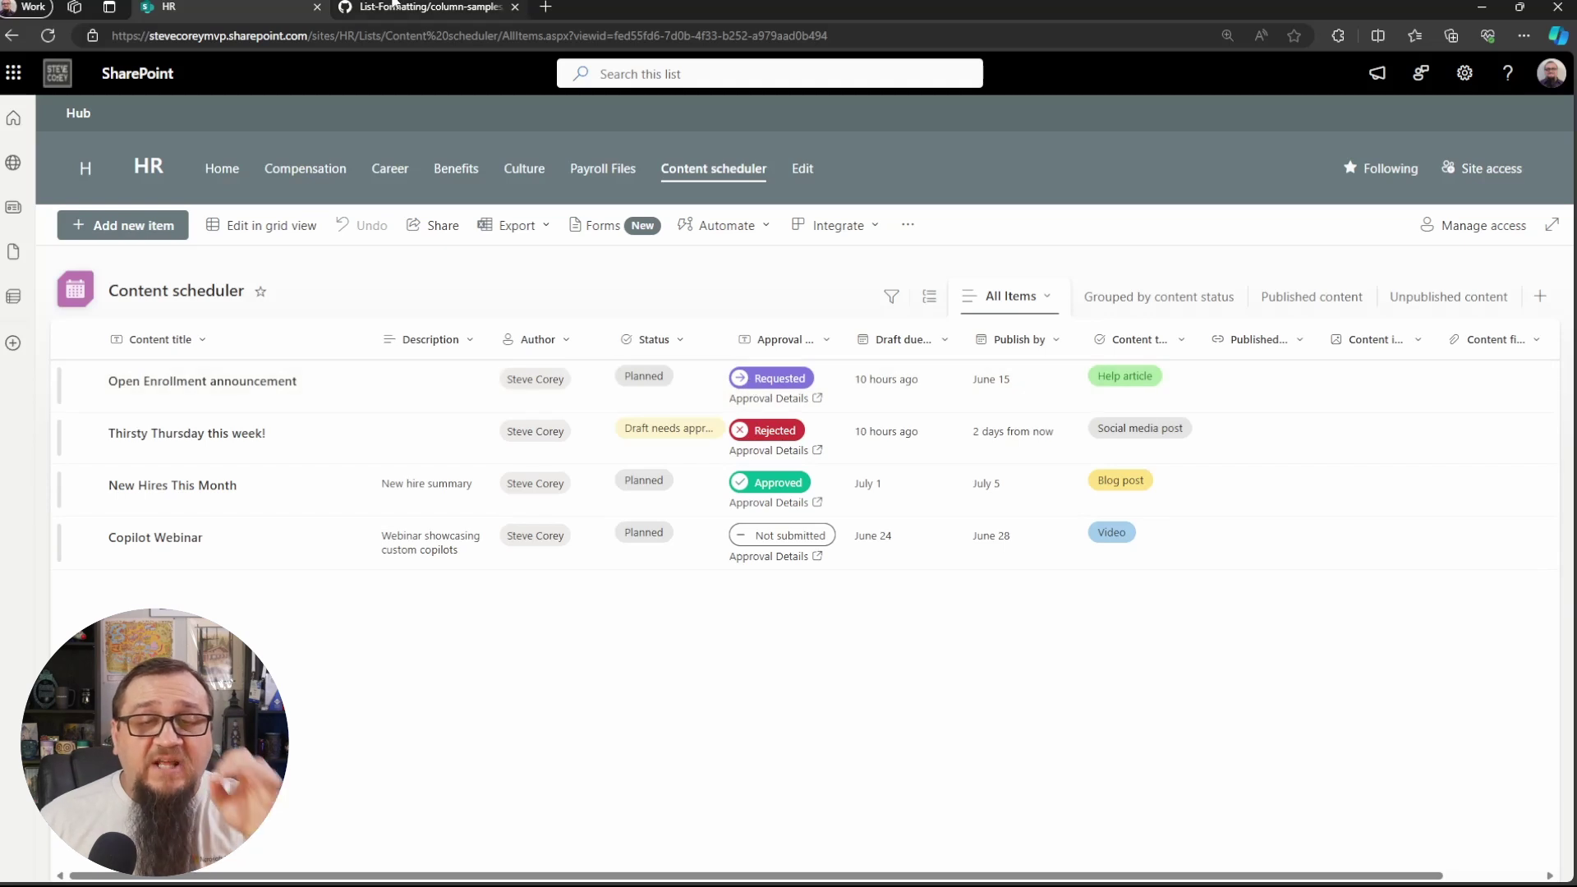
{"action": "left_click", "coordinate": [394, 7]}
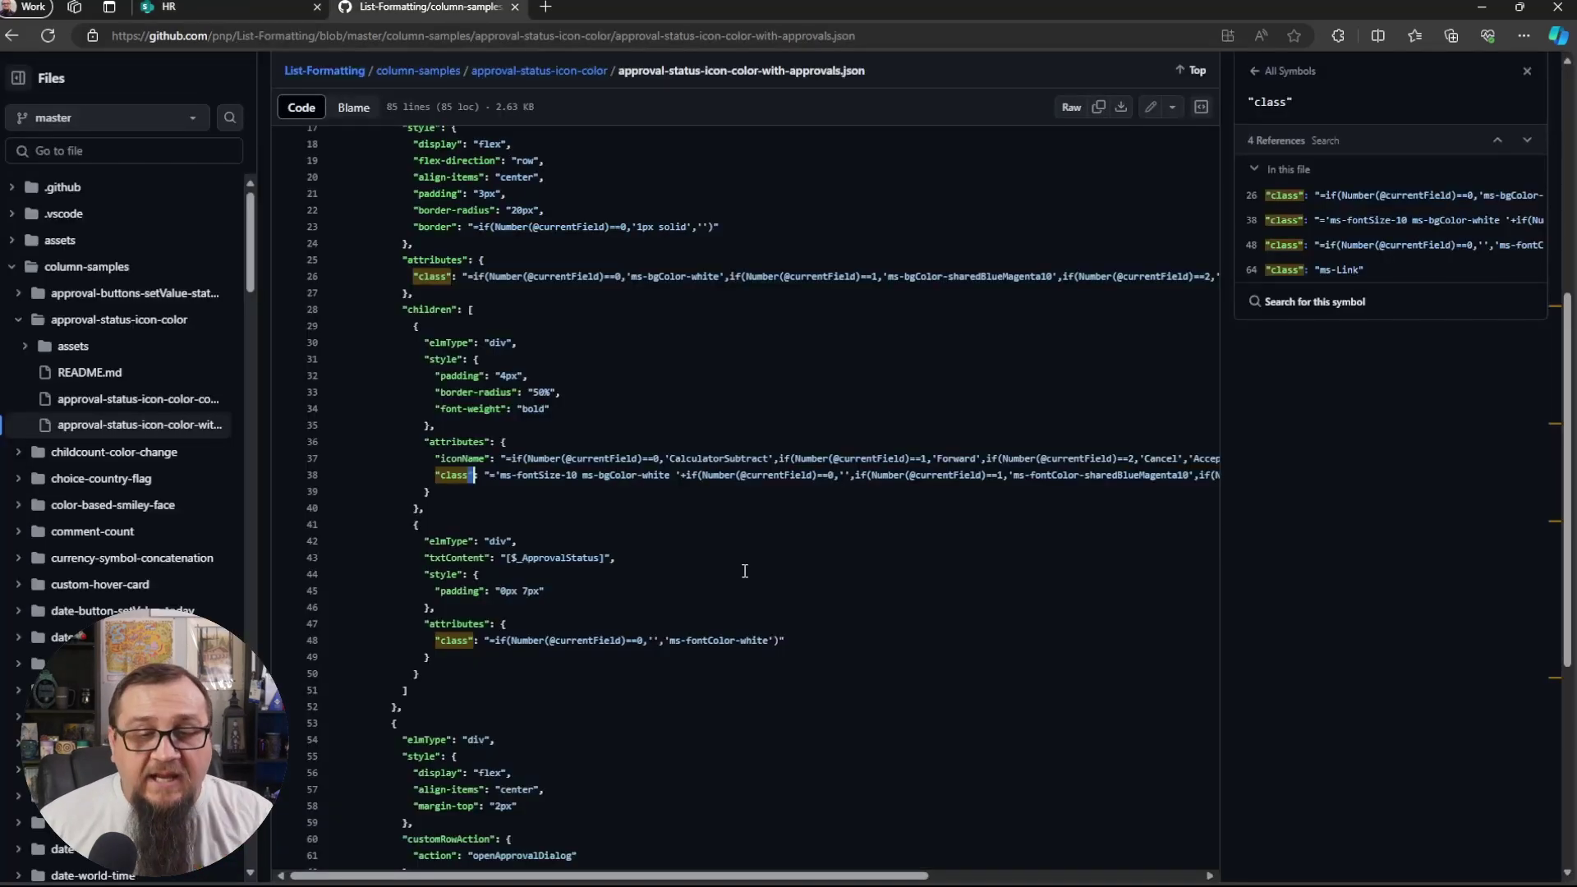
Highlight the txtContent property and its _ApprovalStatus field reference on line 43.
{"action": "left_click", "coordinate": [654, 558]}
{"action": "scroll", "coordinate": [716, 584], "scroll_direction": "down", "scroll_amount": 2}
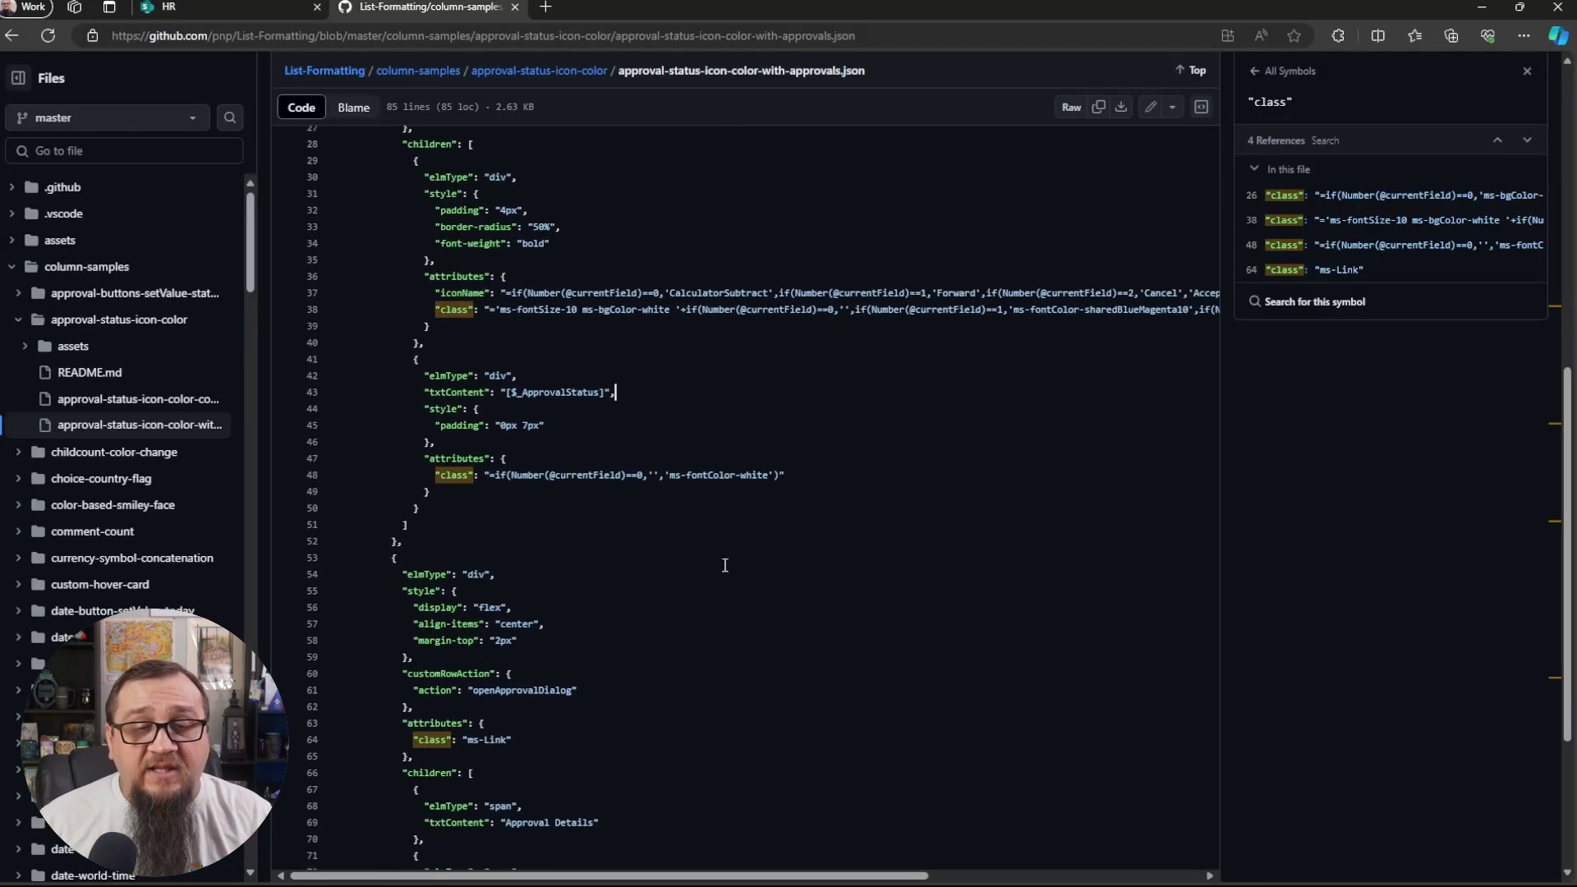
{"action": "double_click", "coordinate": [456, 392]}
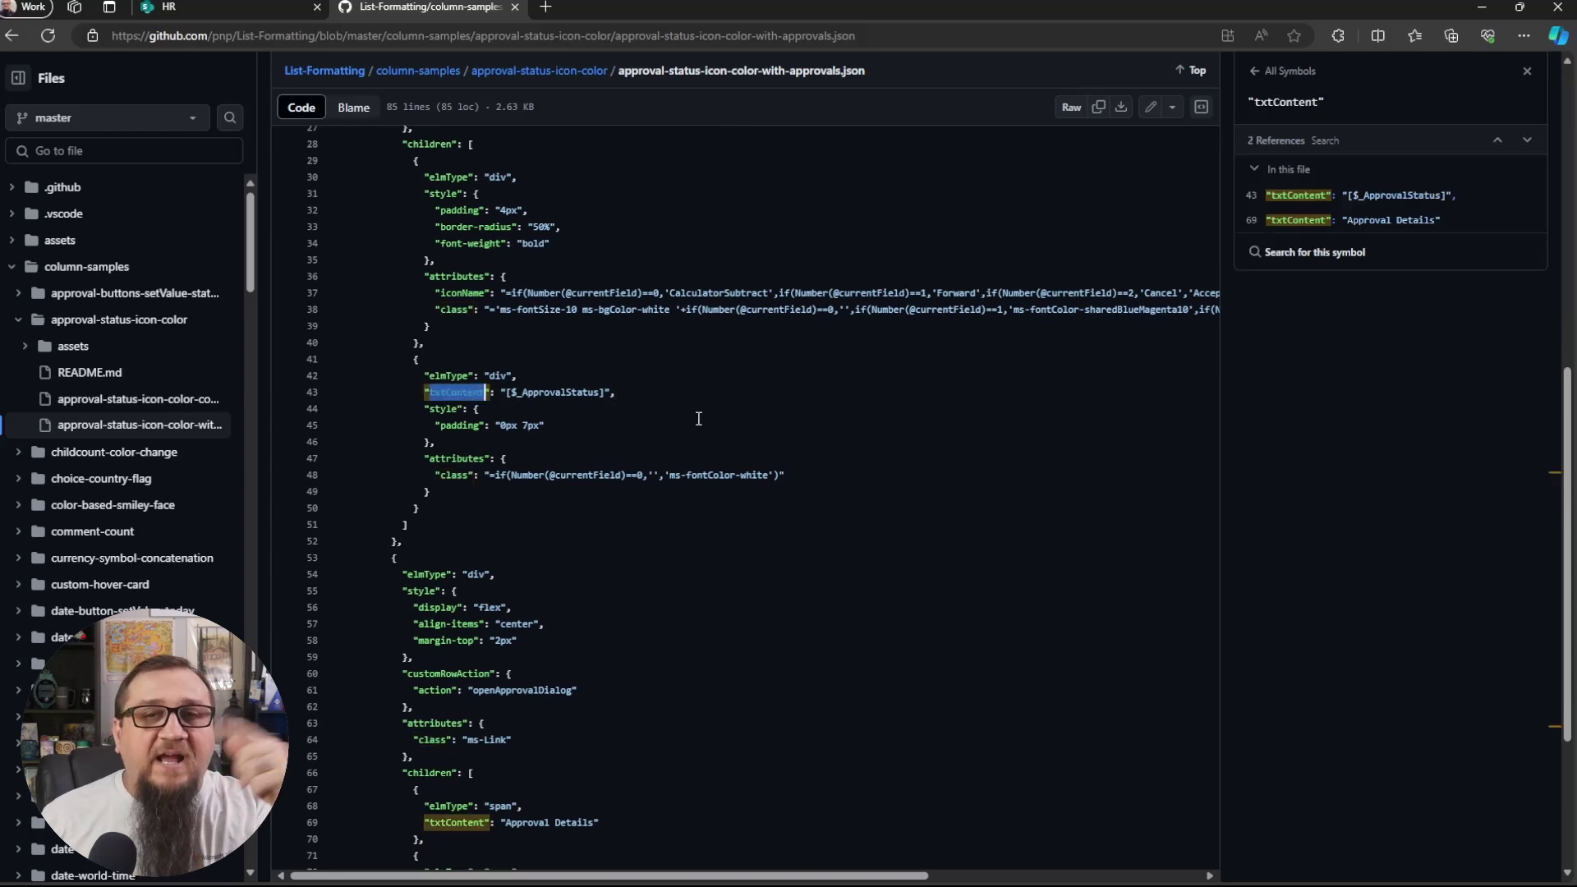
{"action": "left_click", "coordinate": [491, 374]}
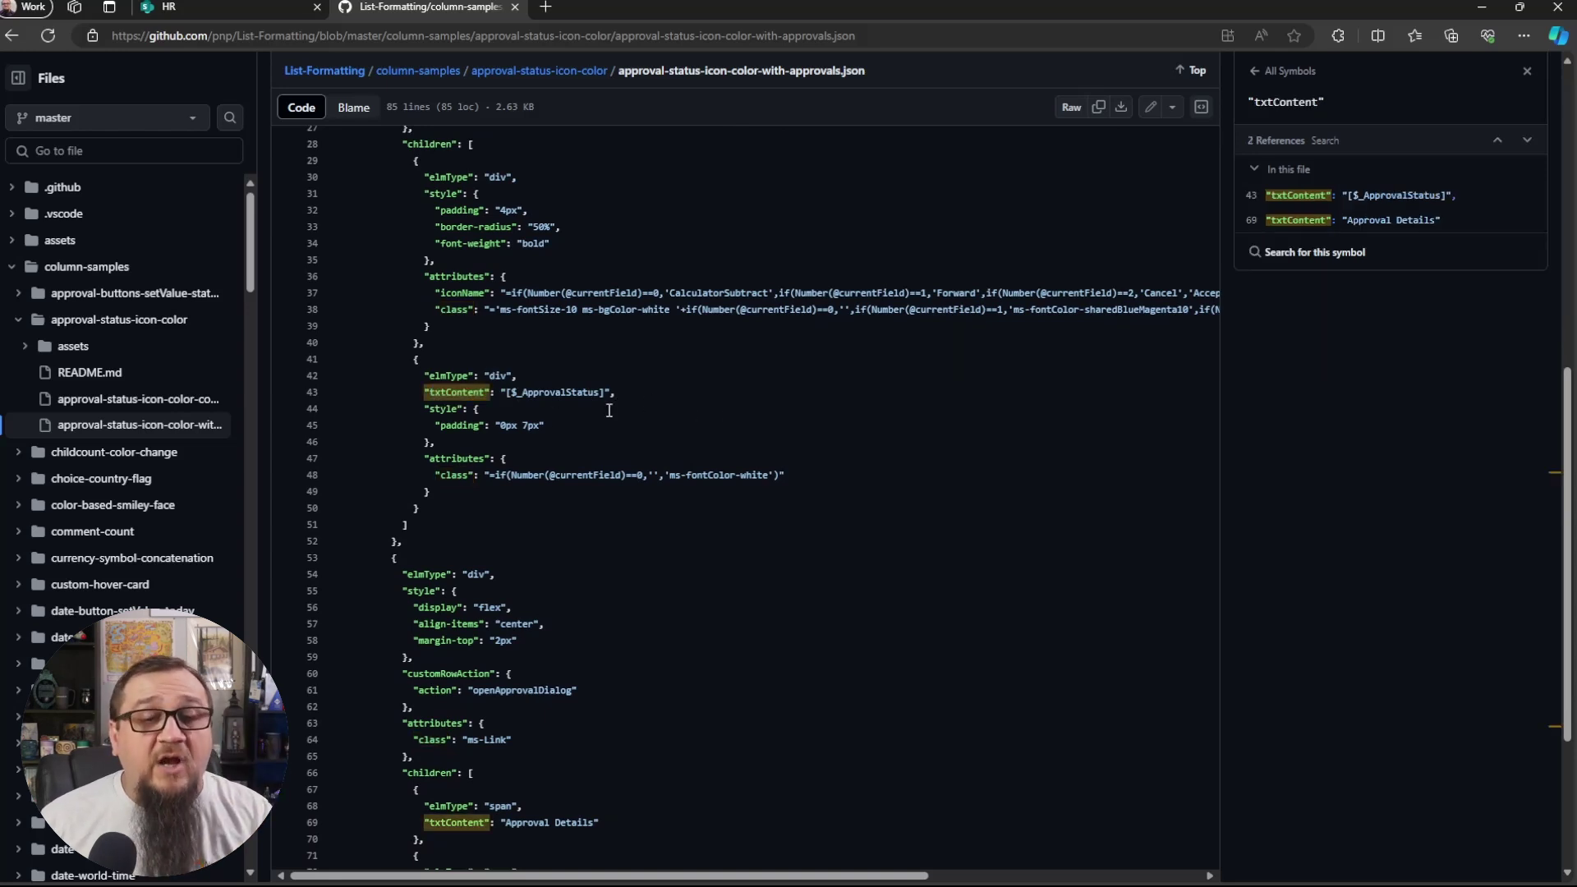
{"action": "double_click", "coordinate": [576, 394]}
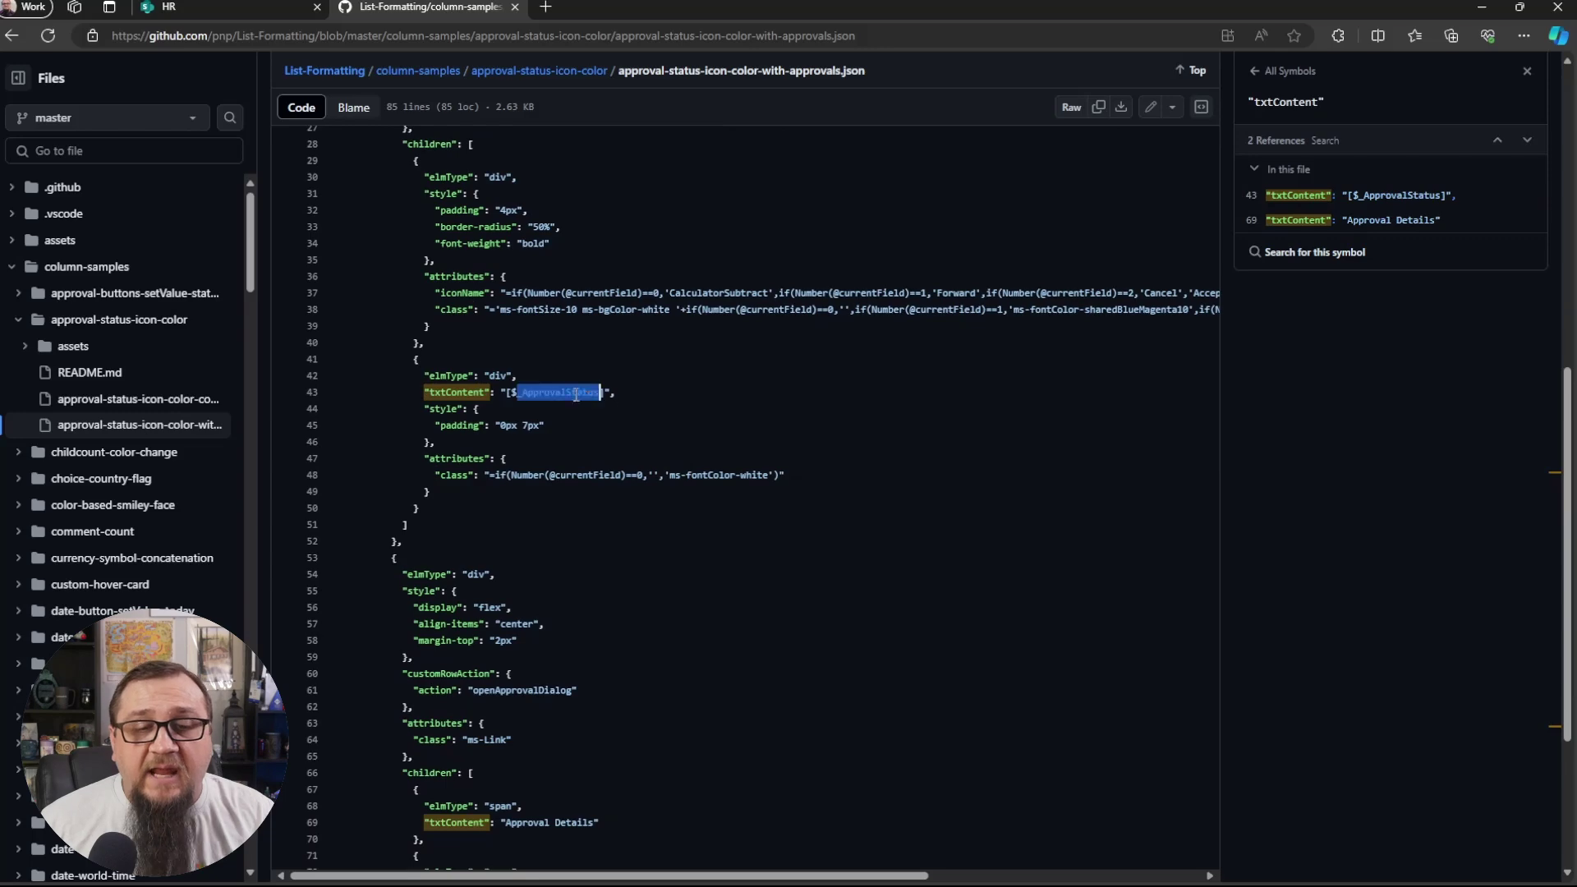
{"action": "left_click", "coordinate": [664, 408]}
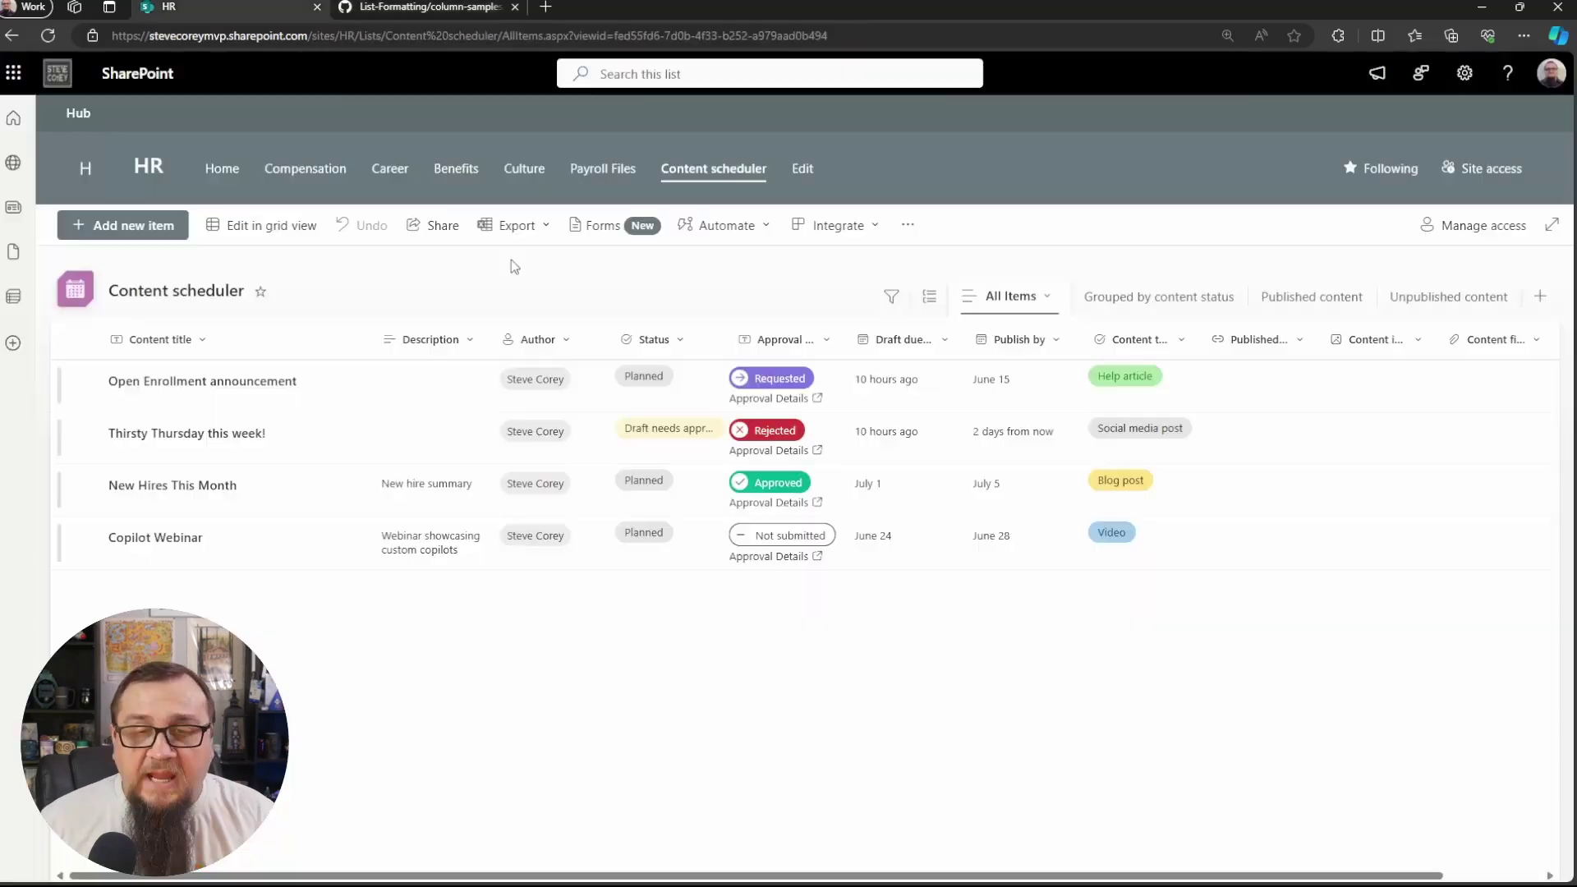
Glance at the Open Enrollment item, then select the status-text block (lines 42–50) and its elmType references.
{"action": "left_click", "coordinate": [821, 393]}
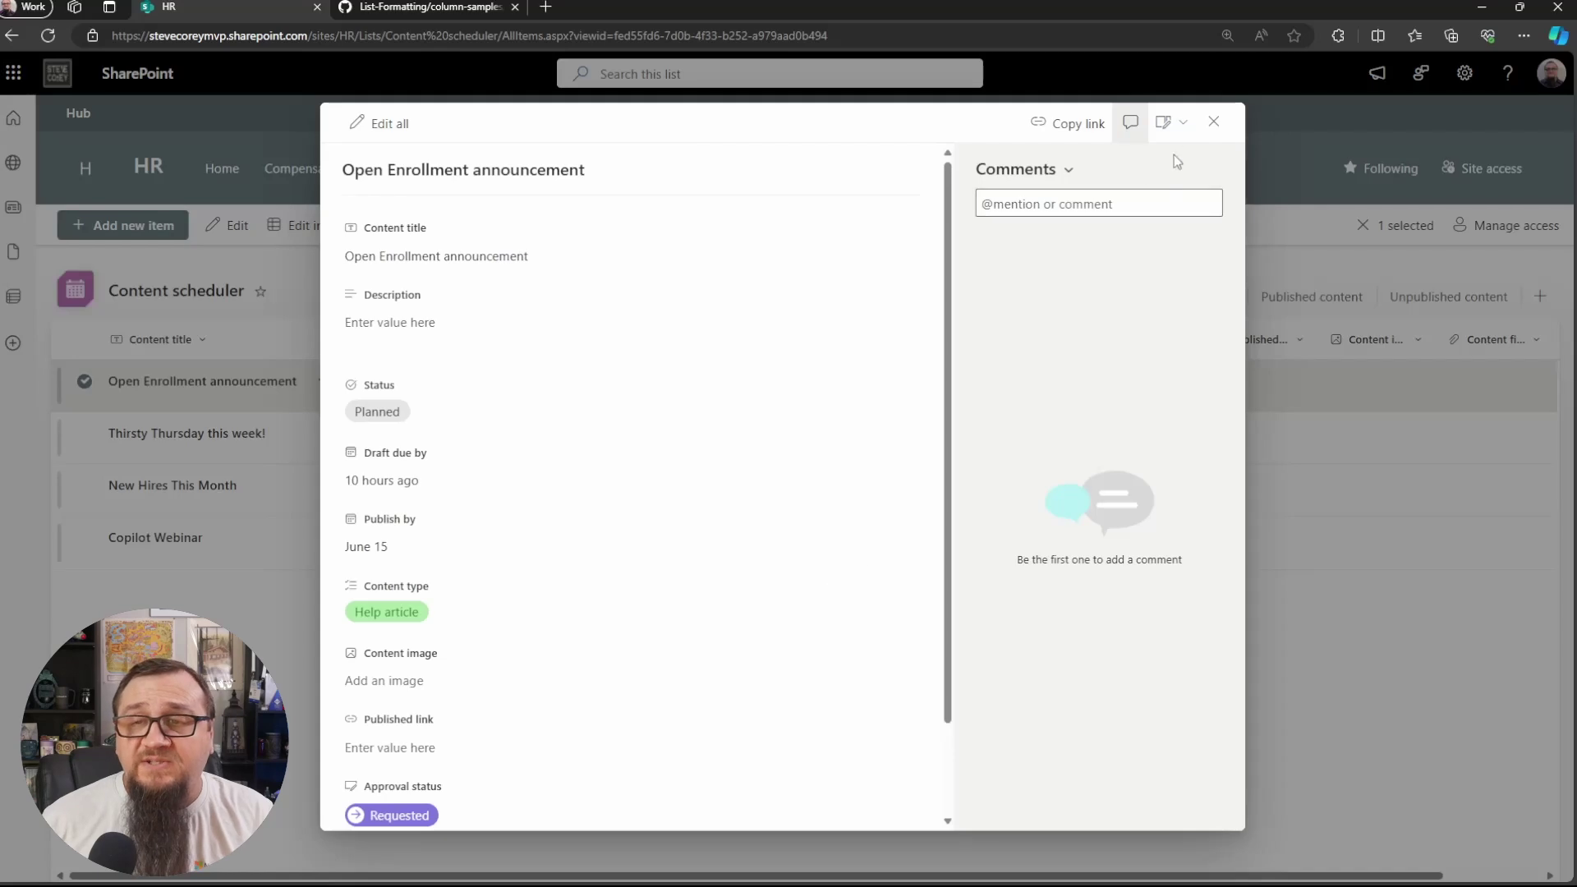
{"action": "left_click", "coordinate": [1209, 122]}
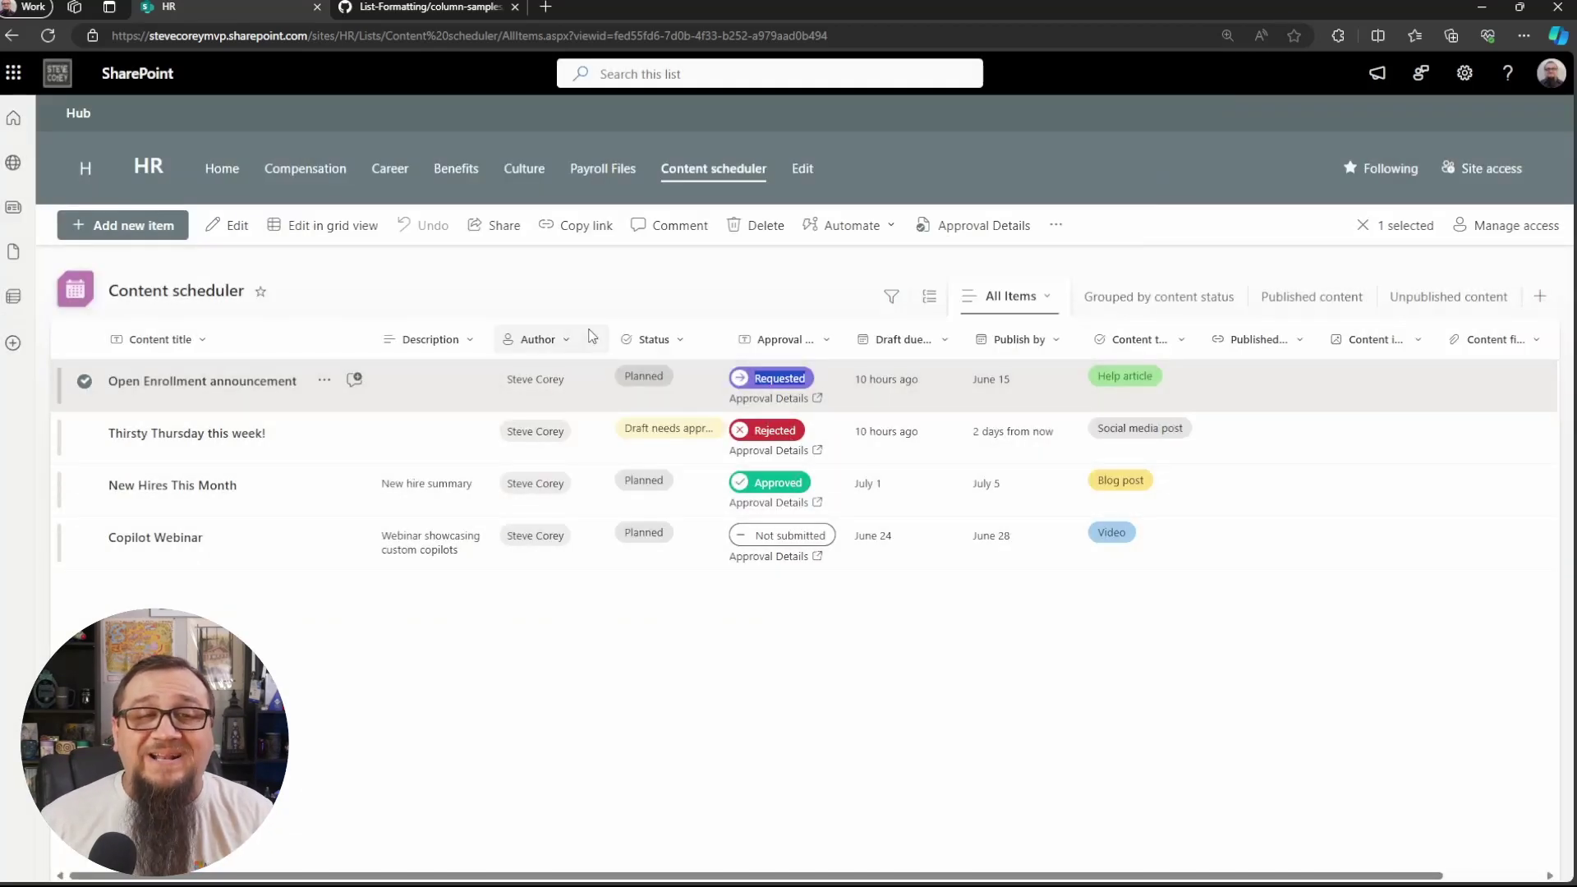
{"action": "left_click", "coordinate": [406, 3]}
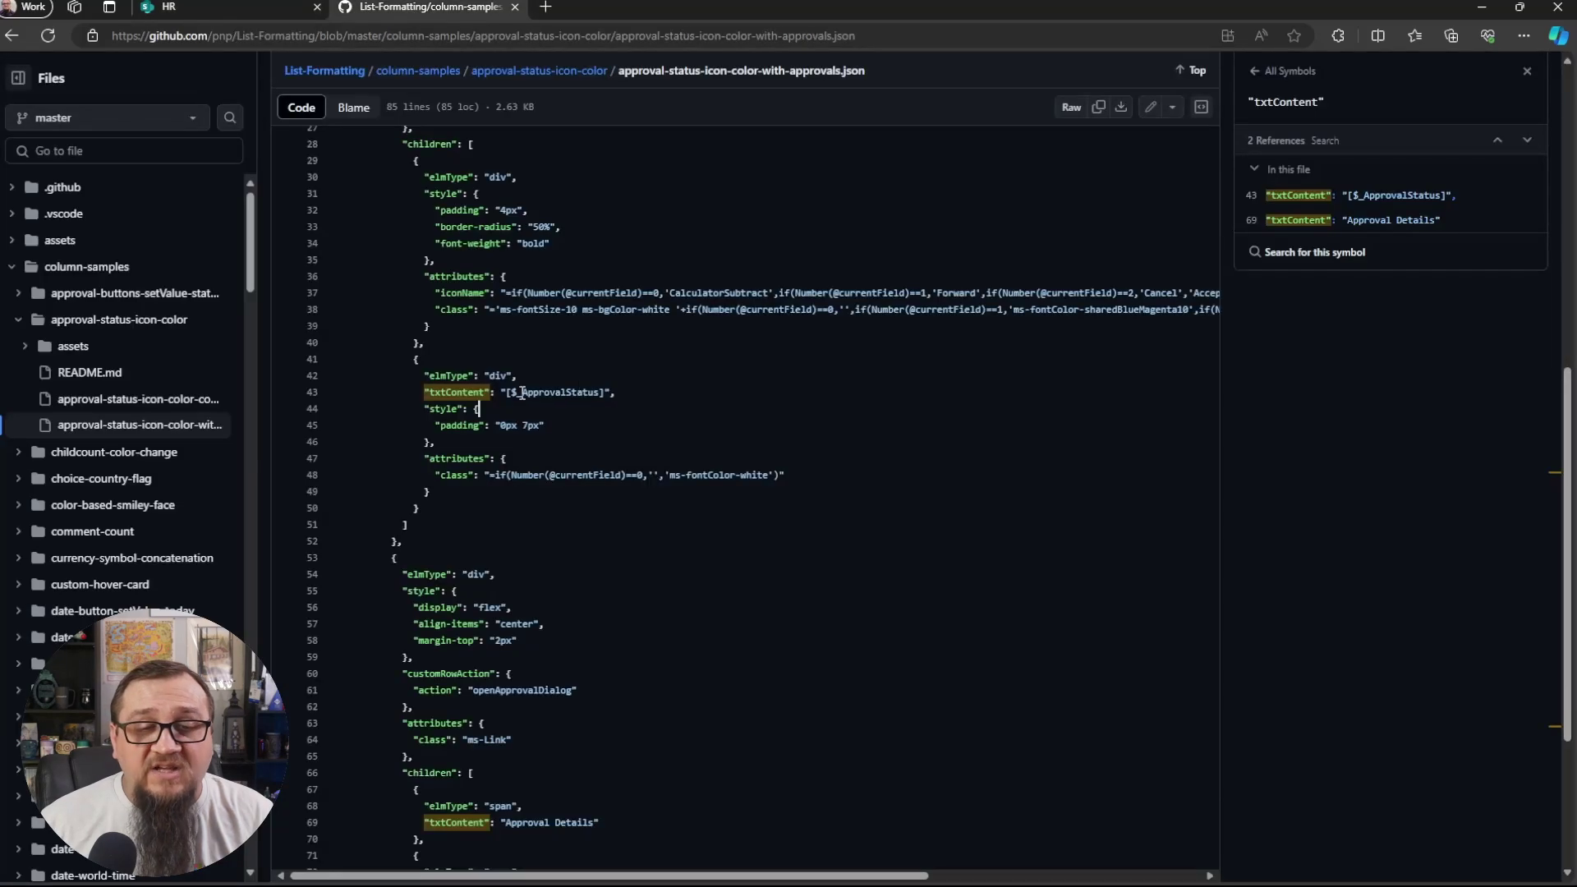
{"action": "left_click", "coordinate": [439, 376]}
{"action": "left_click_drag", "start_coordinate": [402, 373], "coordinate": [697, 512]}
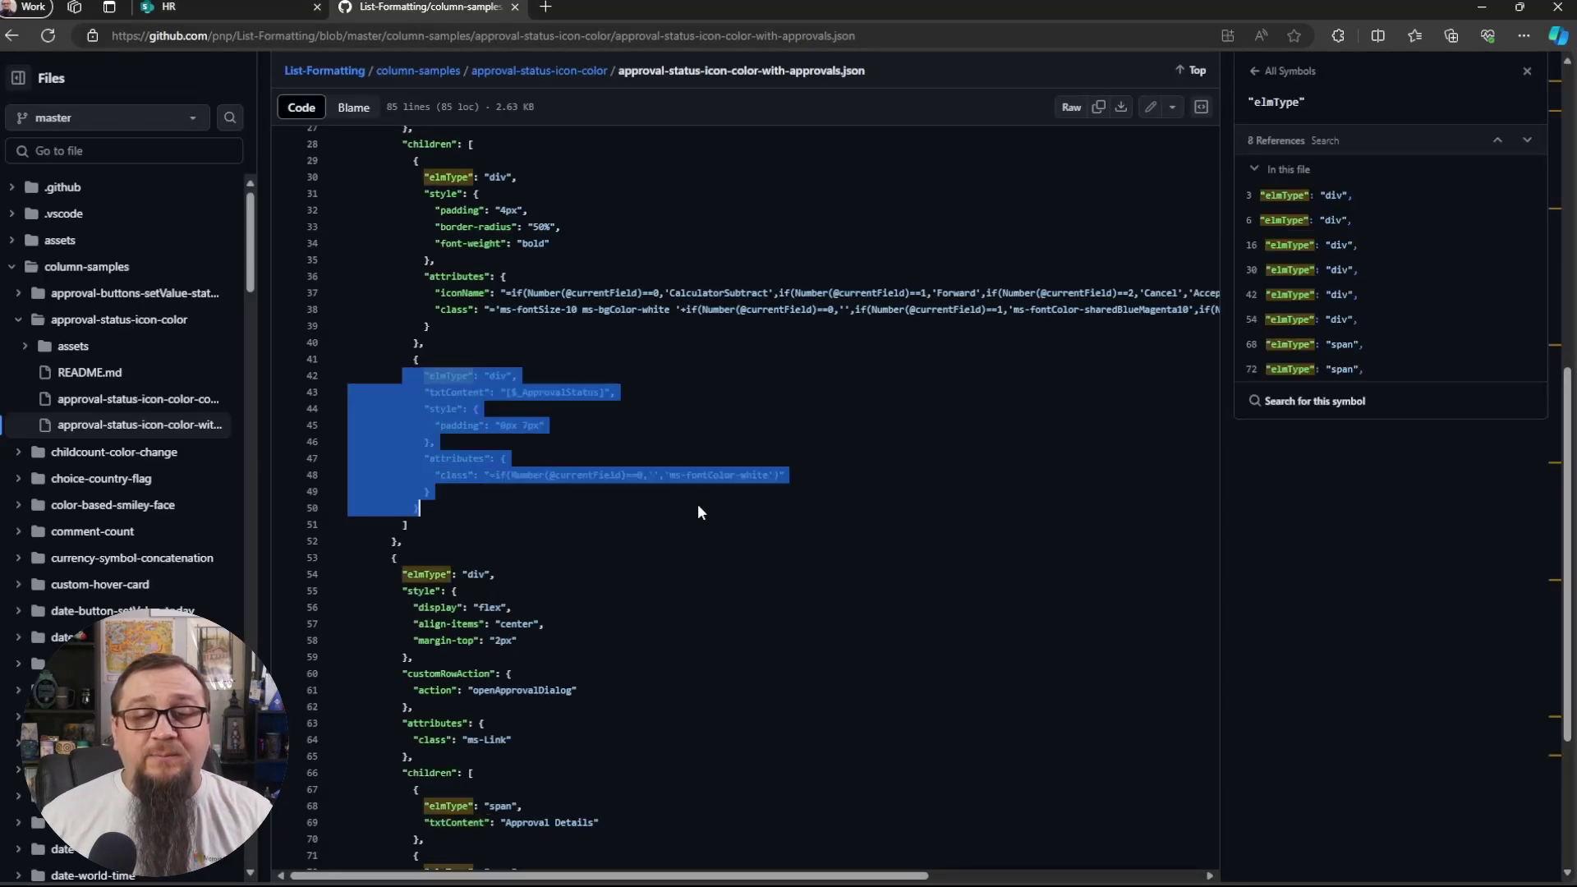
{"action": "left_click", "coordinate": [697, 512]}
Match the New Hires row's Approval Details link to the link block on lines 53–78.
{"action": "scroll", "coordinate": [507, 545], "scroll_direction": "up", "scroll_amount": 3}
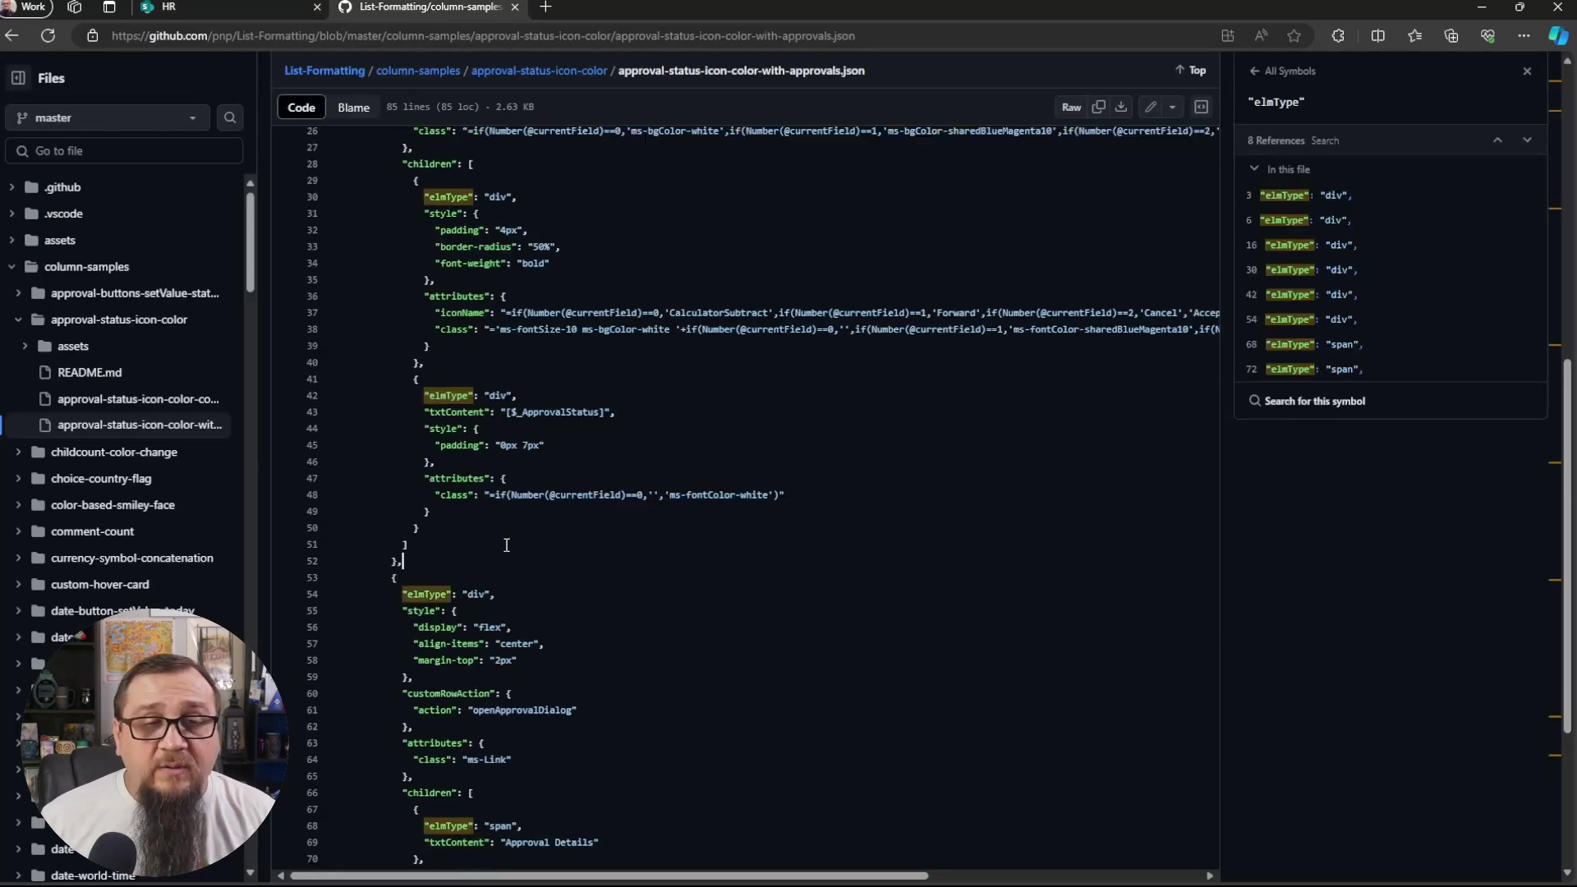
{"action": "scroll", "coordinate": [520, 529], "scroll_direction": "down", "scroll_amount": 1}
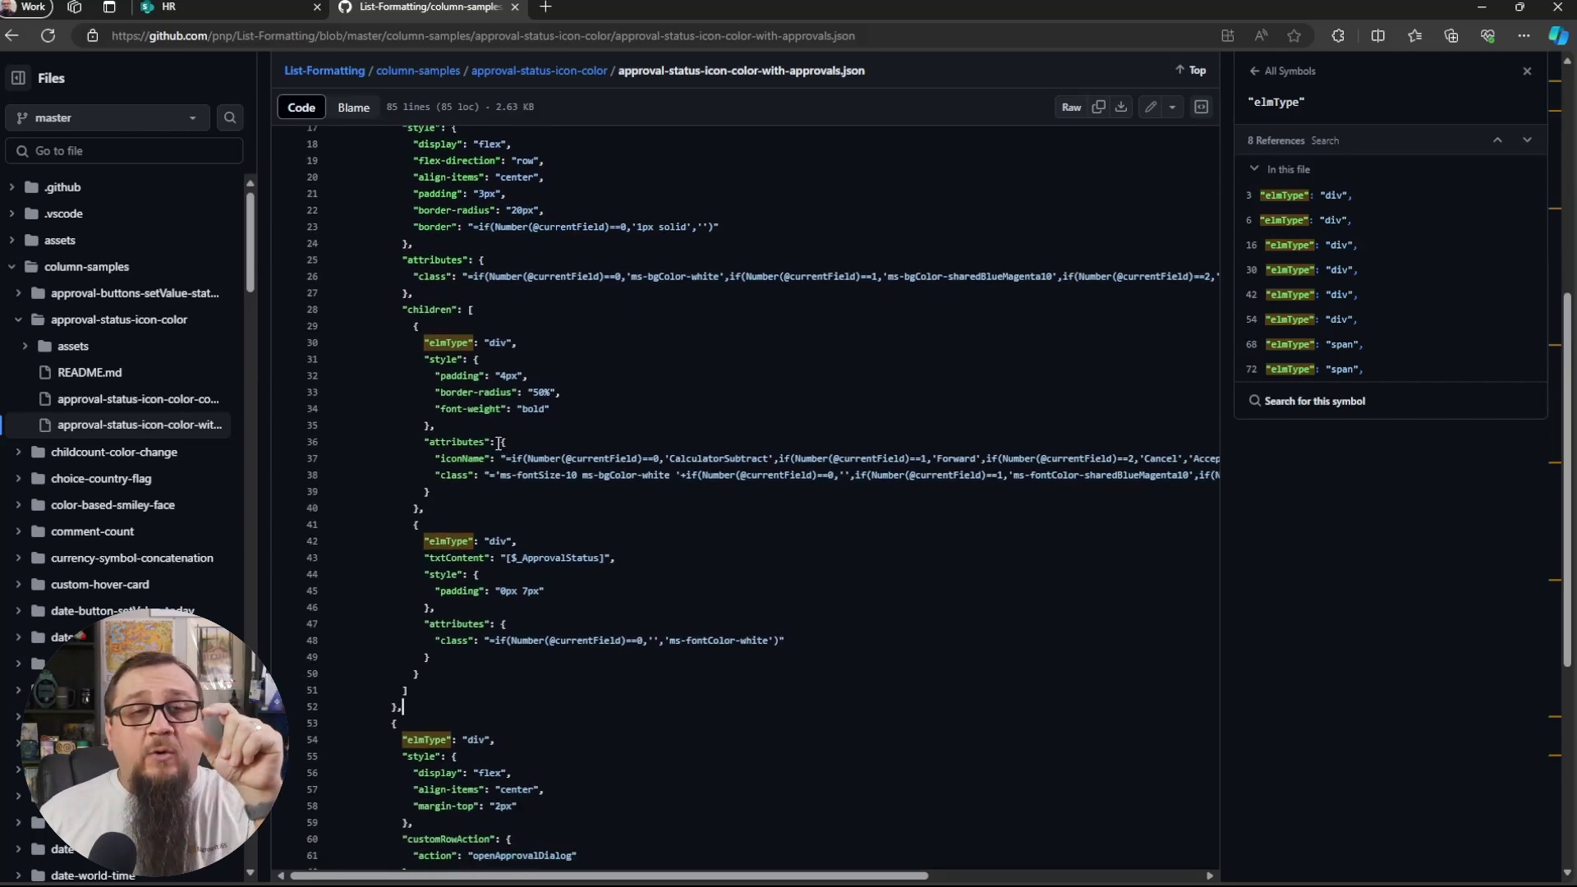
{"action": "left_click", "coordinate": [246, 7]}
{"action": "left_click_drag", "start_coordinate": [728, 502], "coordinate": [809, 502]}
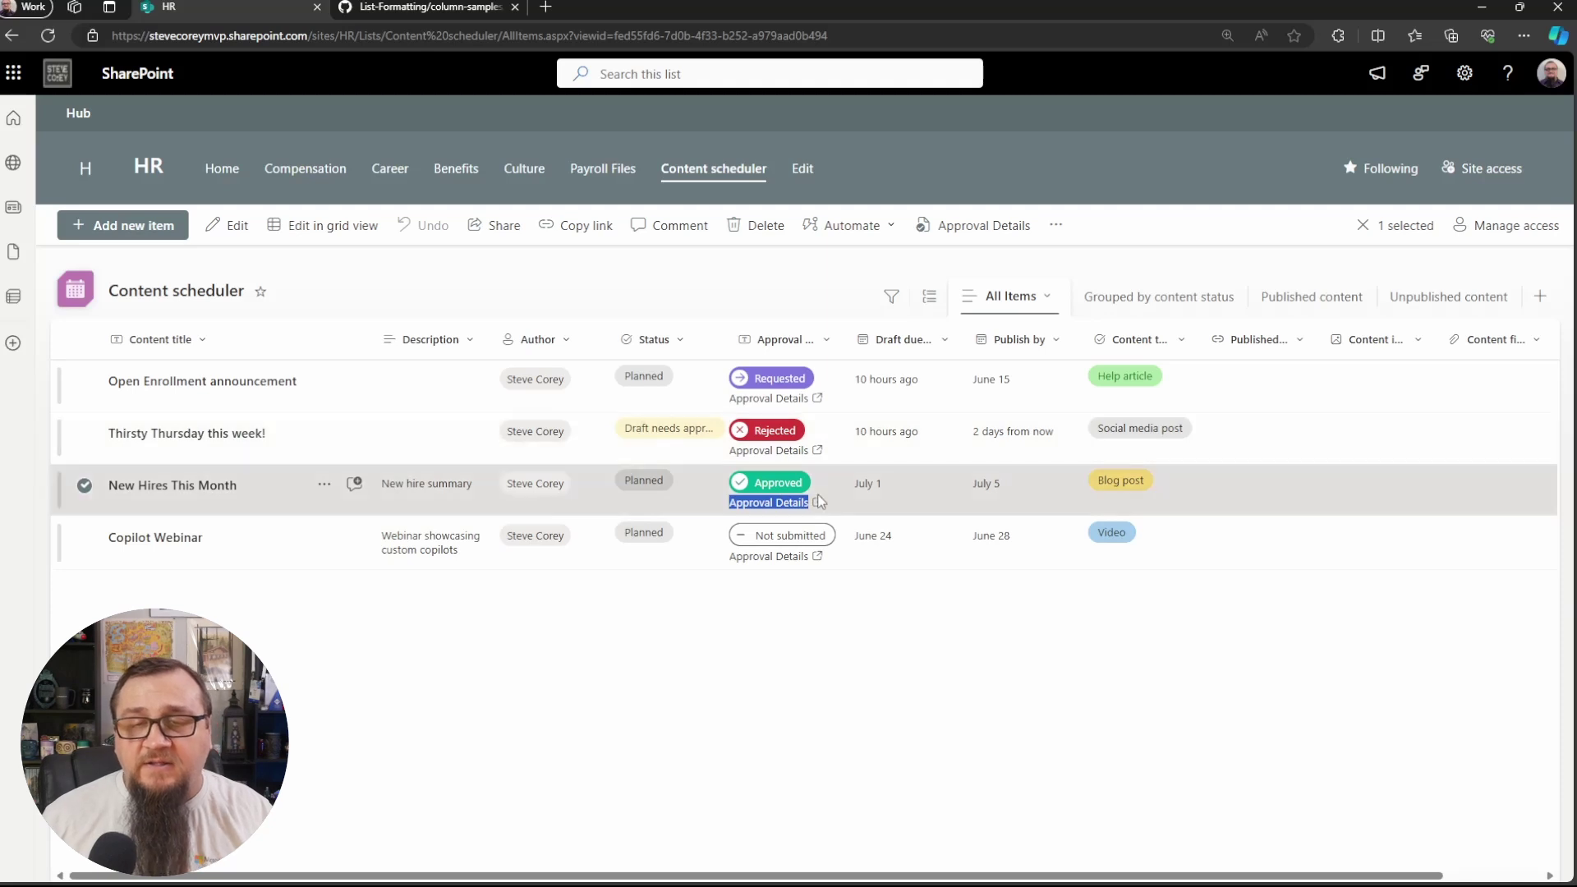
{"action": "left_click", "coordinate": [421, 12]}
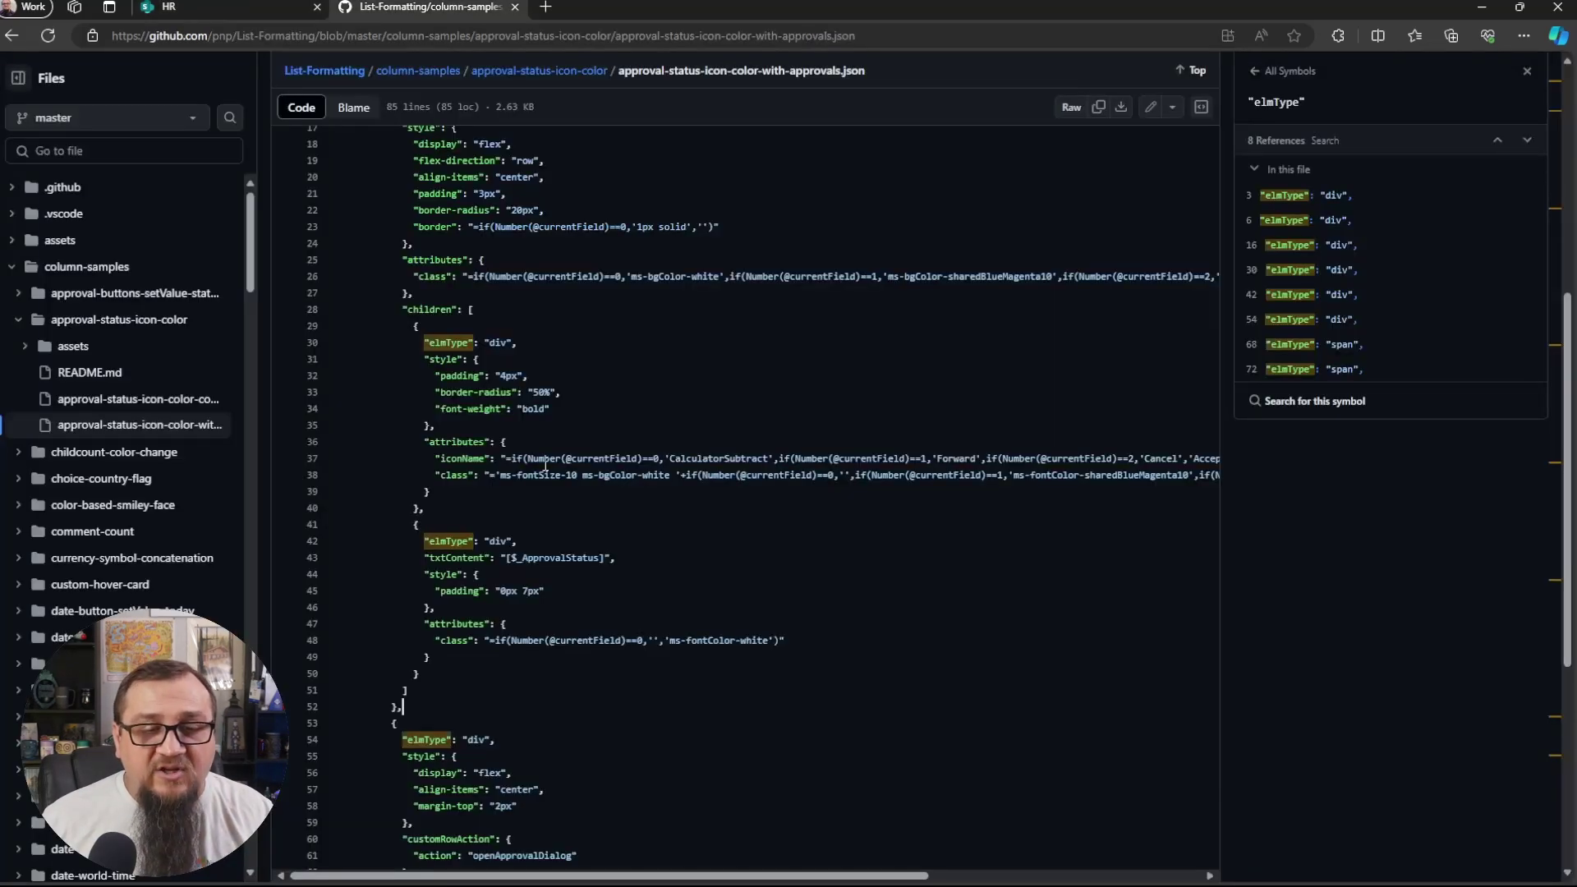
{"action": "scroll", "coordinate": [522, 371], "scroll_direction": "down", "scroll_amount": 5}
{"action": "left_click_drag", "start_coordinate": [384, 287], "coordinate": [740, 705]}
{"action": "left_click", "coordinate": [540, 294]}
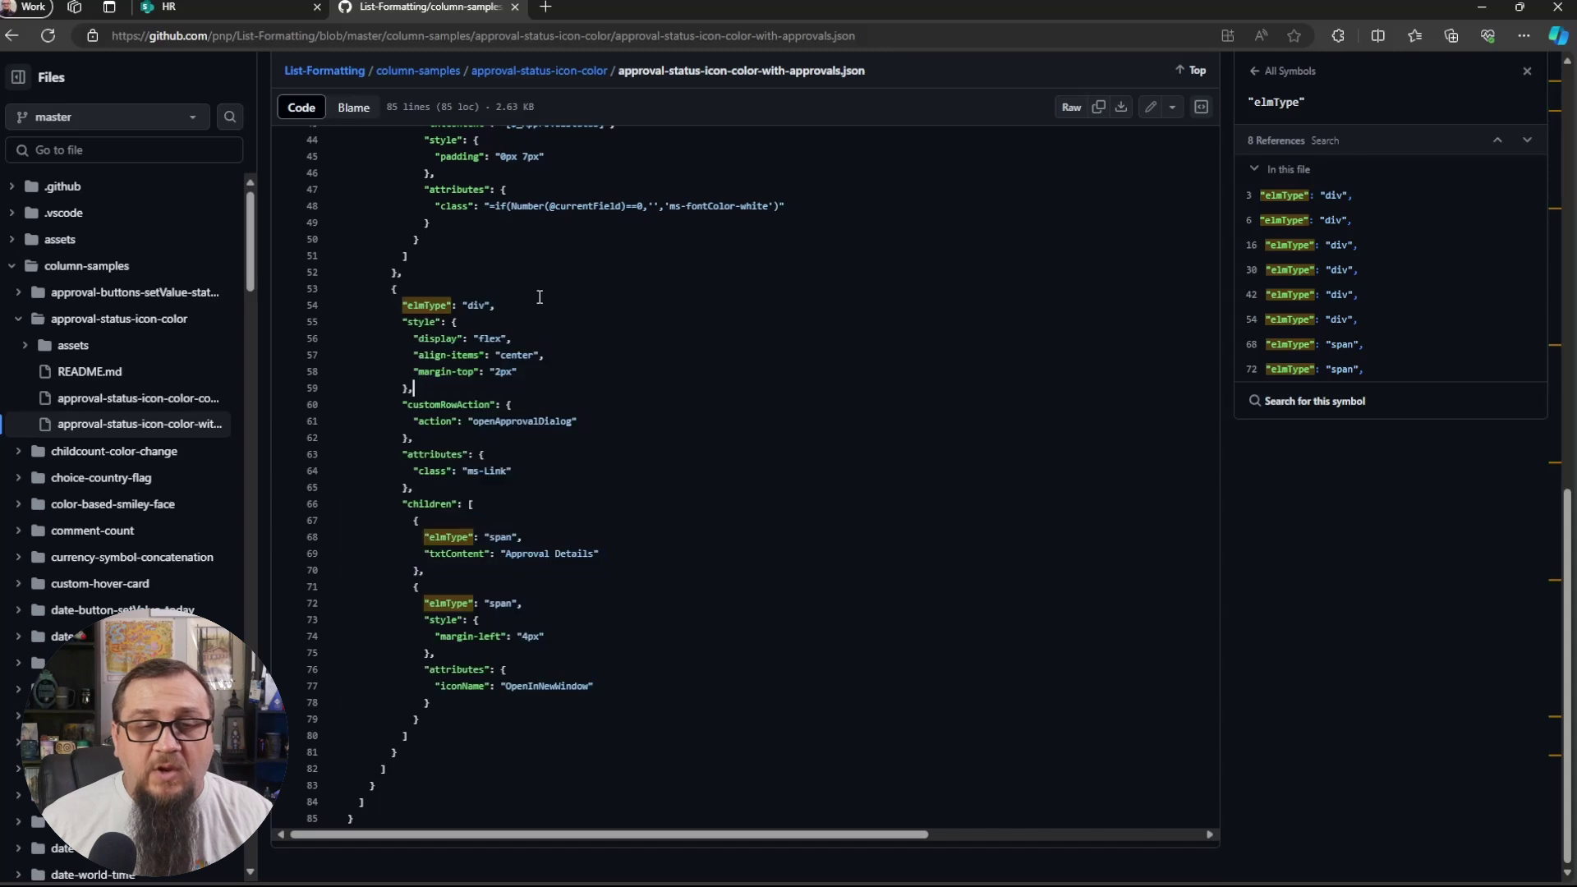
Point out the flex display, customRowAction property, openApprovalDialog action and children references.
{"action": "left_click", "coordinate": [488, 305]}
{"action": "double_click", "coordinate": [491, 340]}
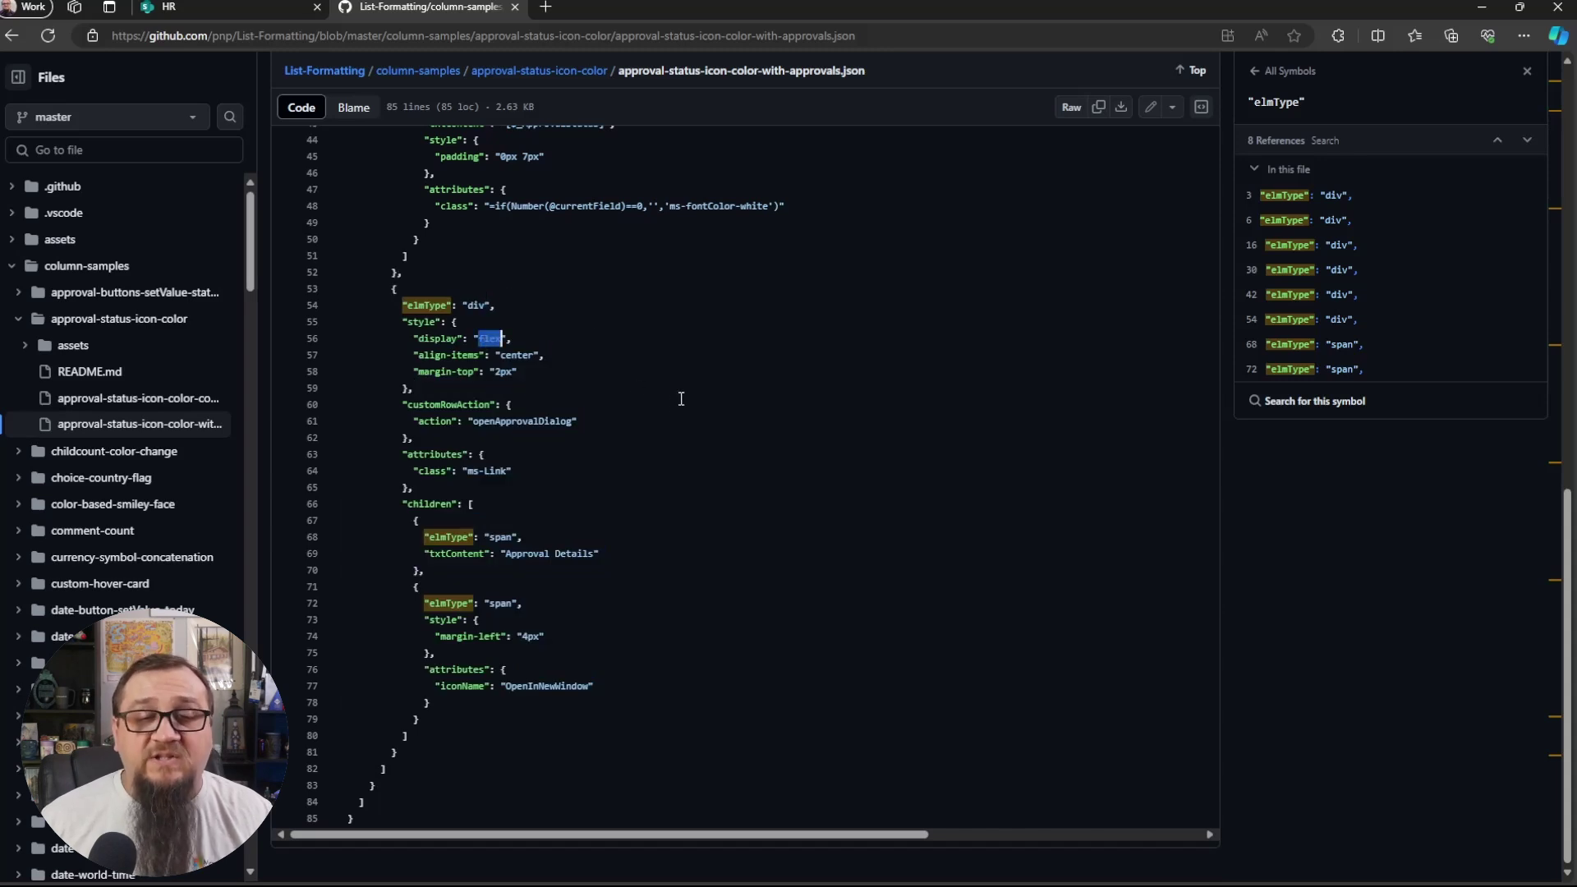
{"action": "left_click", "coordinate": [446, 405]}
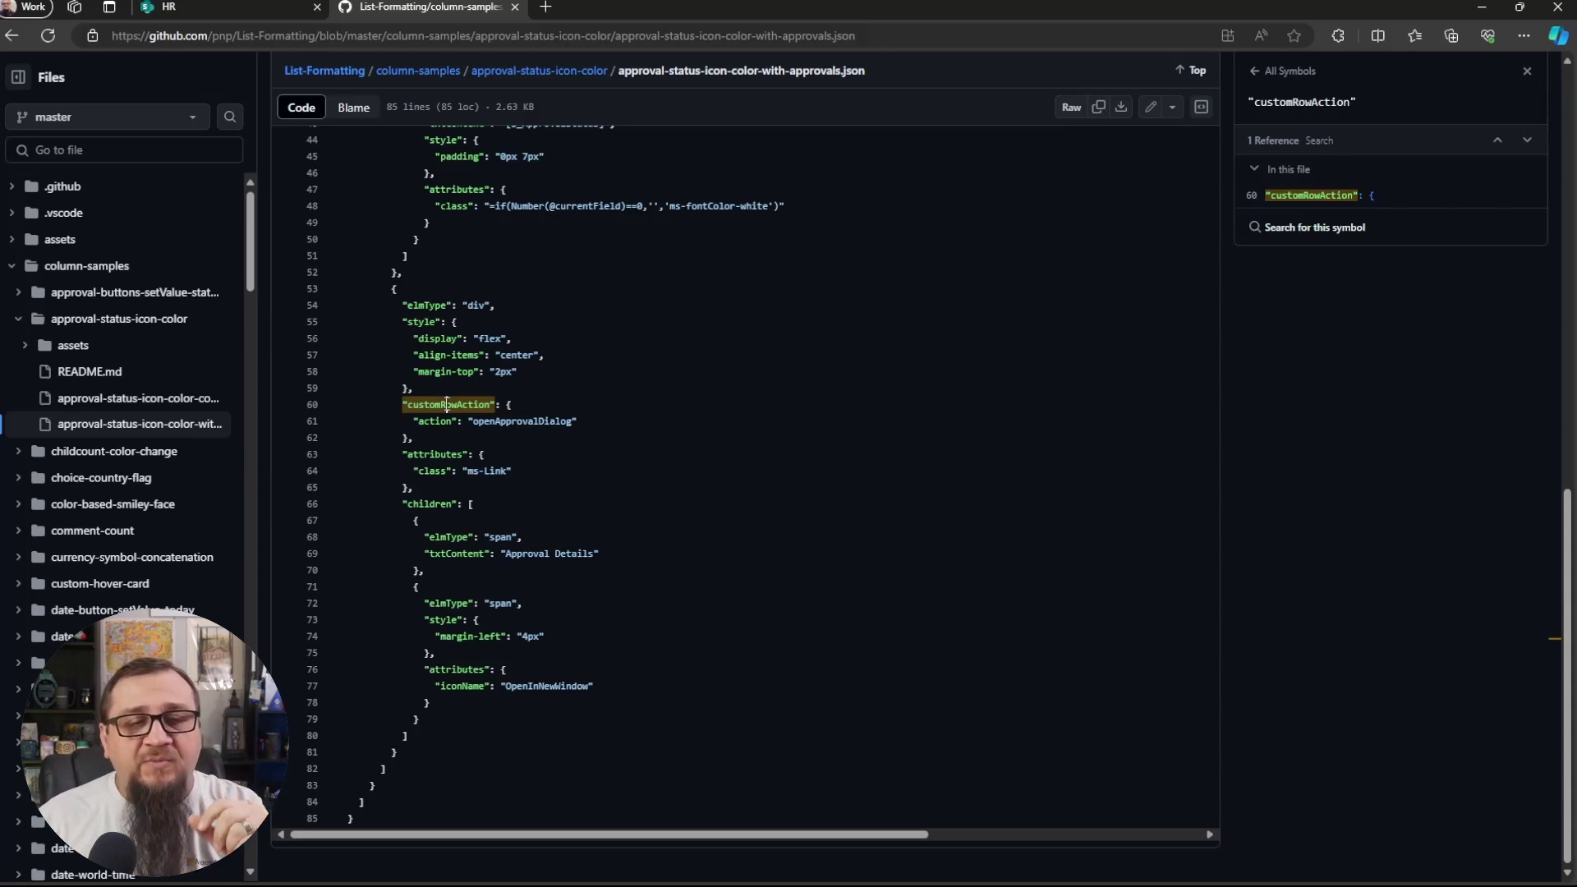
{"action": "double_click", "coordinate": [523, 421]}
{"action": "left_click", "coordinate": [645, 427]}
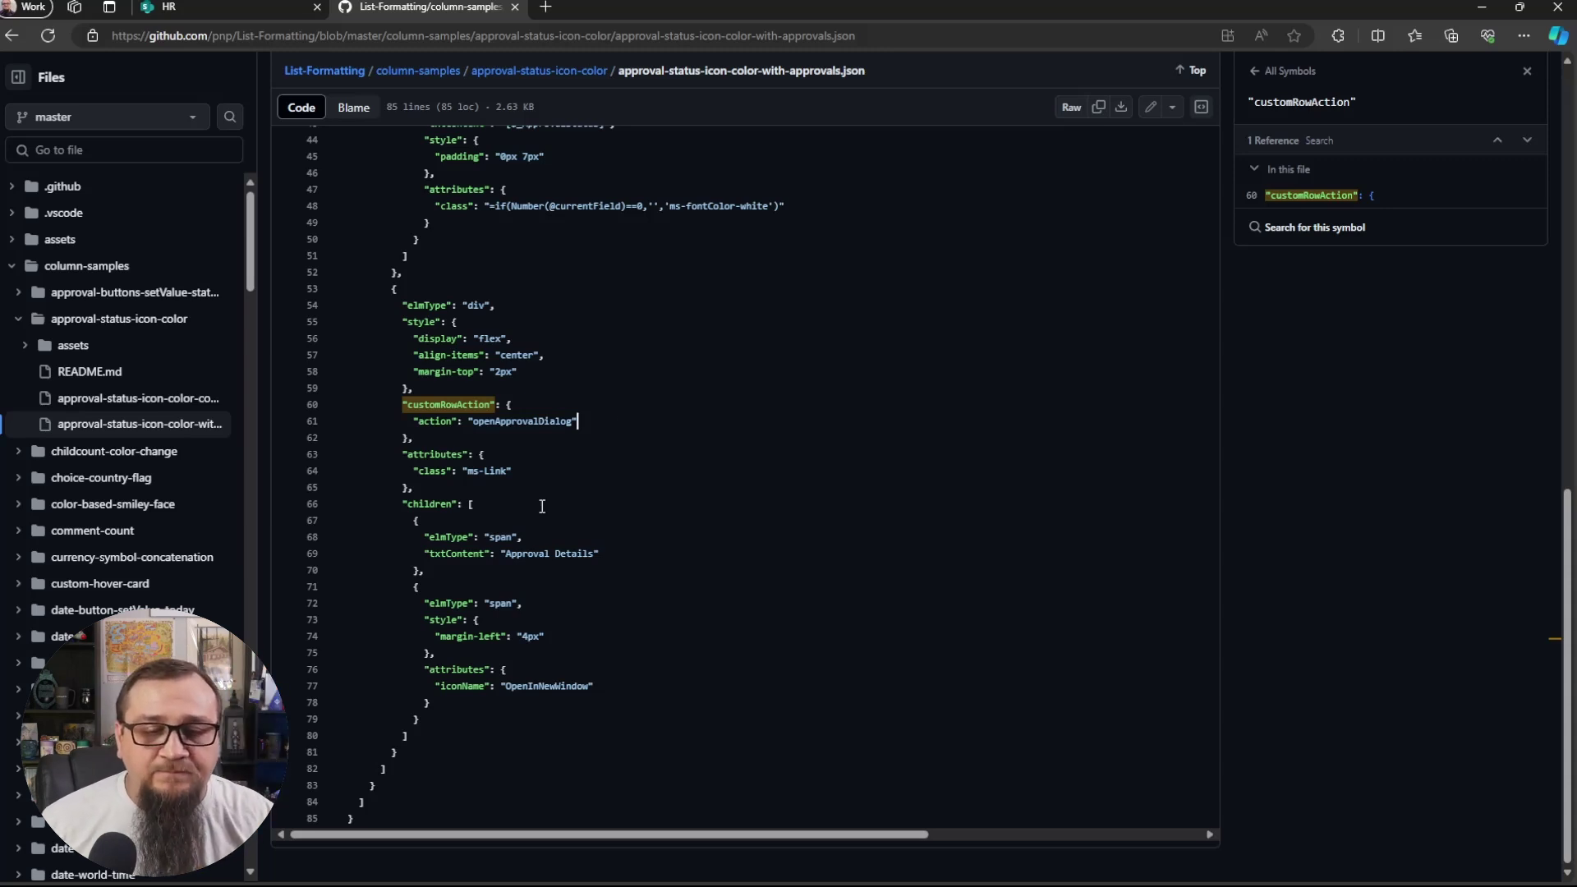
{"action": "left_click", "coordinate": [453, 503]}
Highlight the Approval Details text and the OpenInNewWindow icon name, then view the list.
{"action": "double_click", "coordinate": [537, 558]}
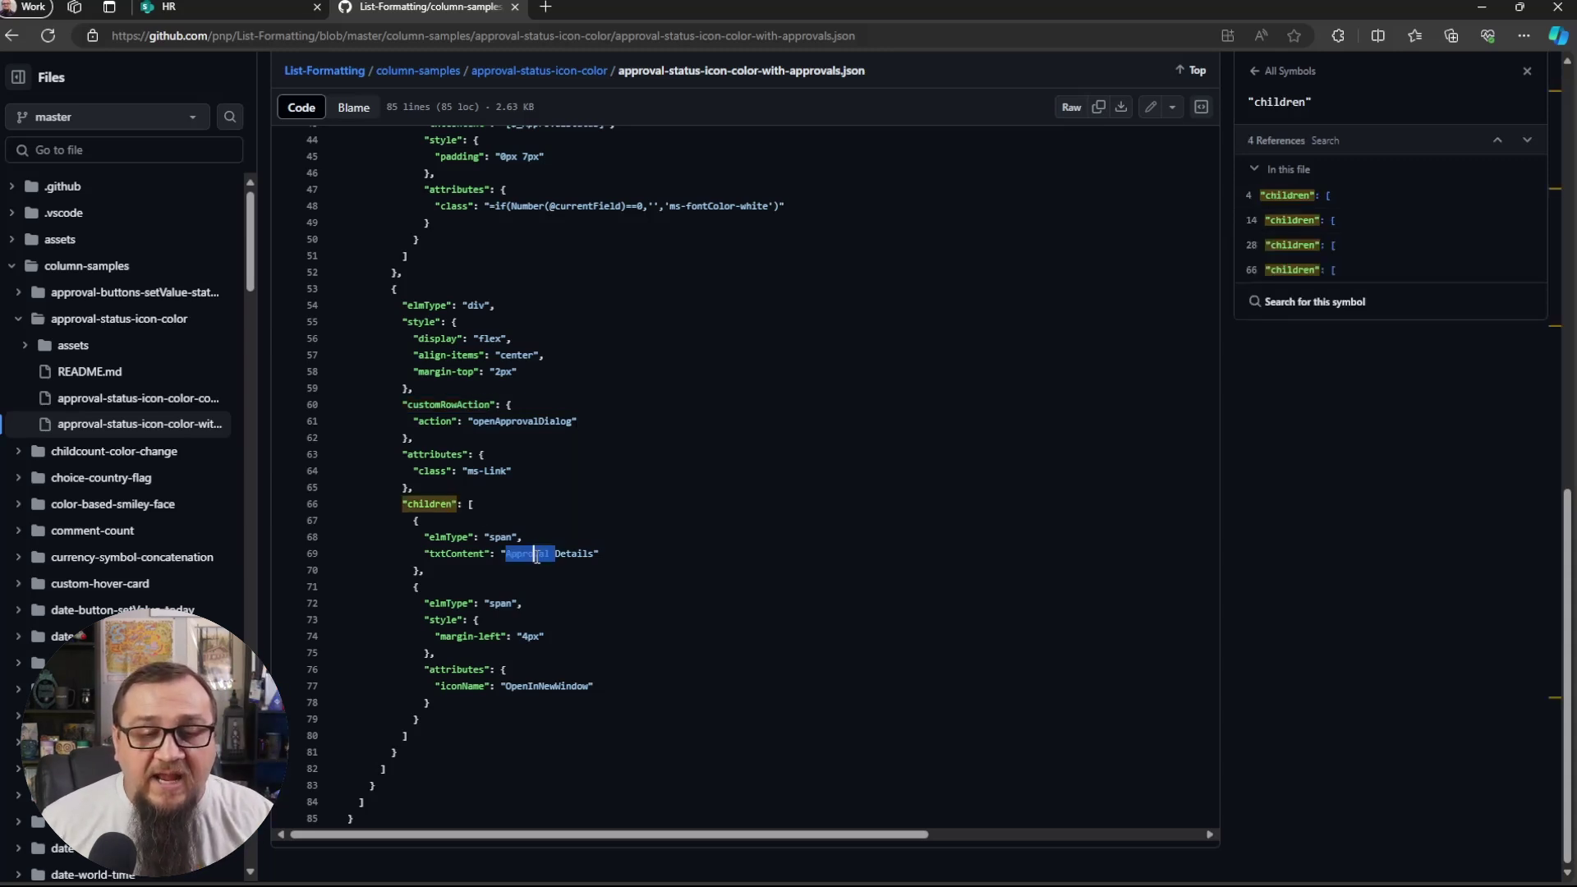
{"action": "left_click_drag", "start_coordinate": [537, 558], "coordinate": [598, 555]}
{"action": "left_click", "coordinate": [636, 555]}
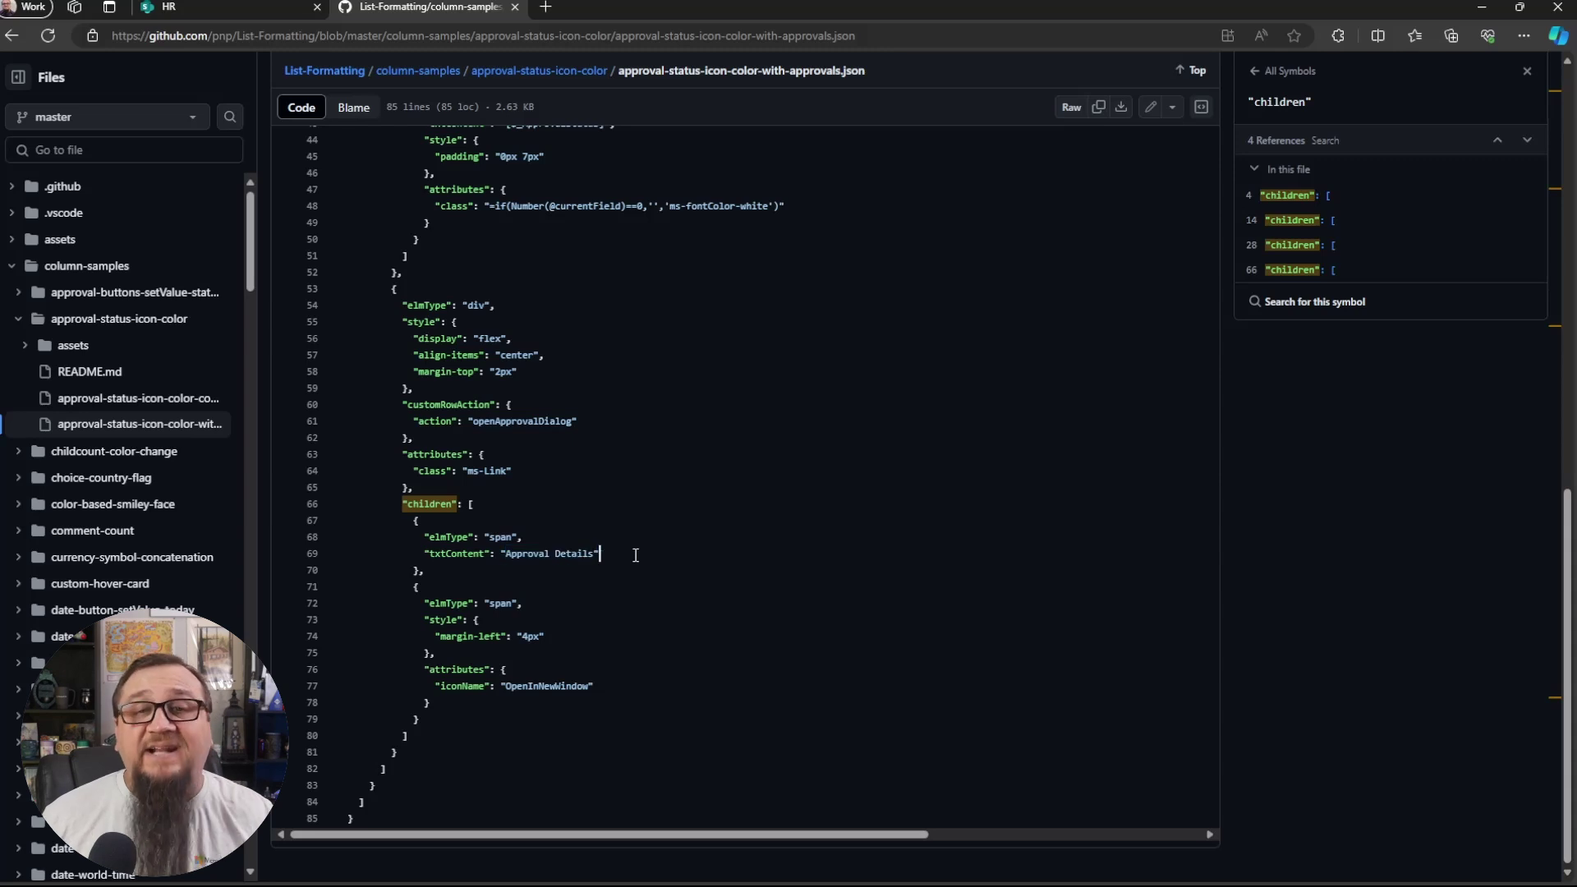
{"action": "double_click", "coordinate": [547, 686]}
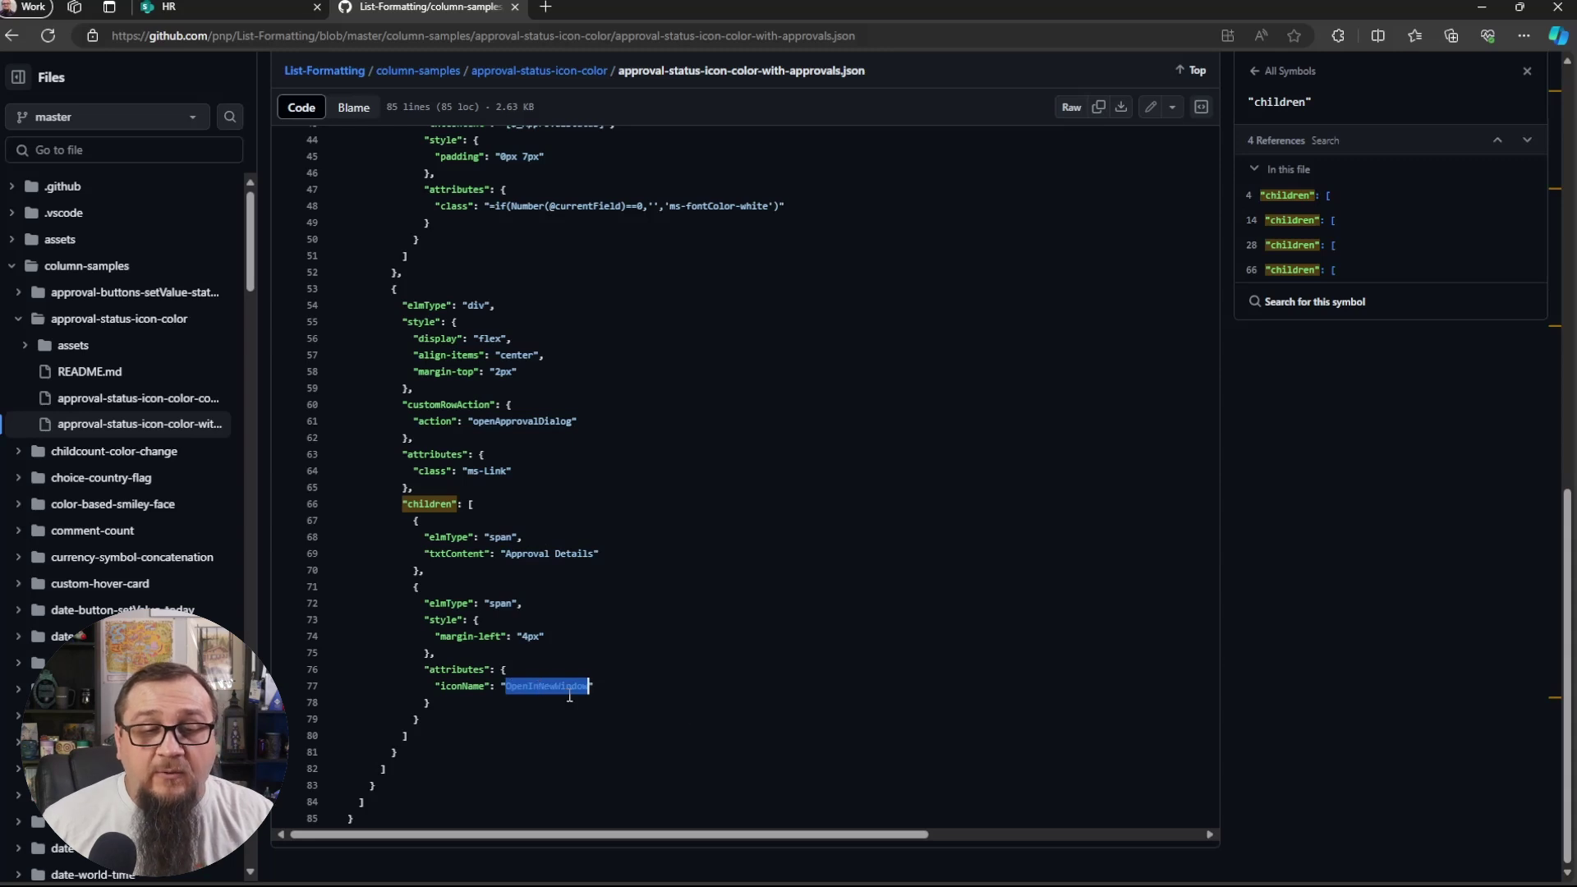
{"action": "left_click", "coordinate": [238, 7]}
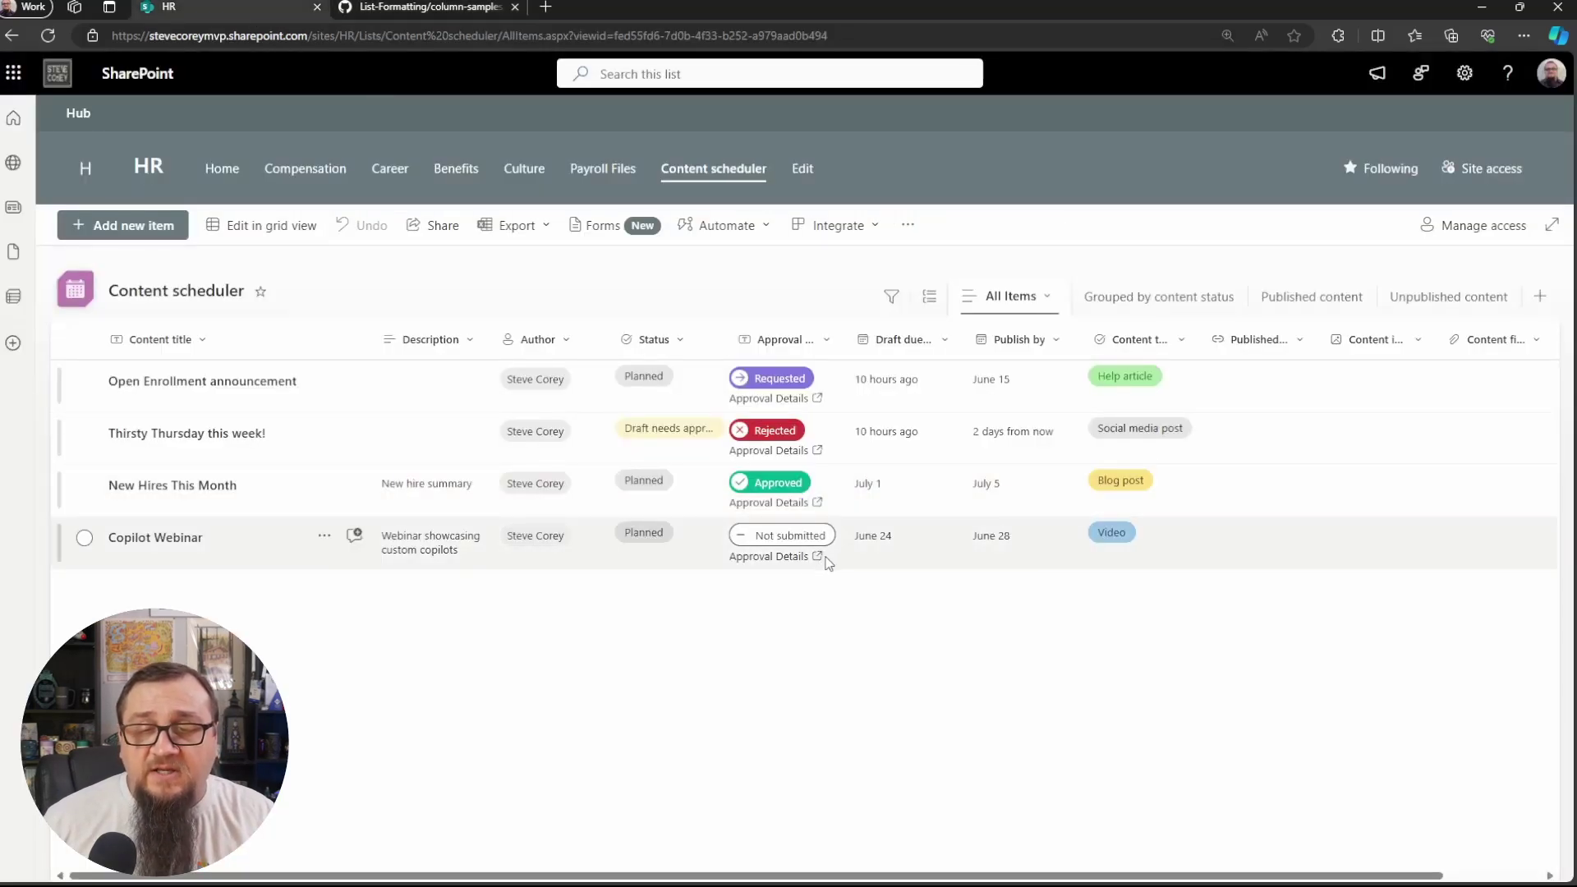
Go back to the Content scheduler list showing Requested, Rejected, Approved and Not submitted pills.
{"action": "left_click", "coordinate": [420, 10]}
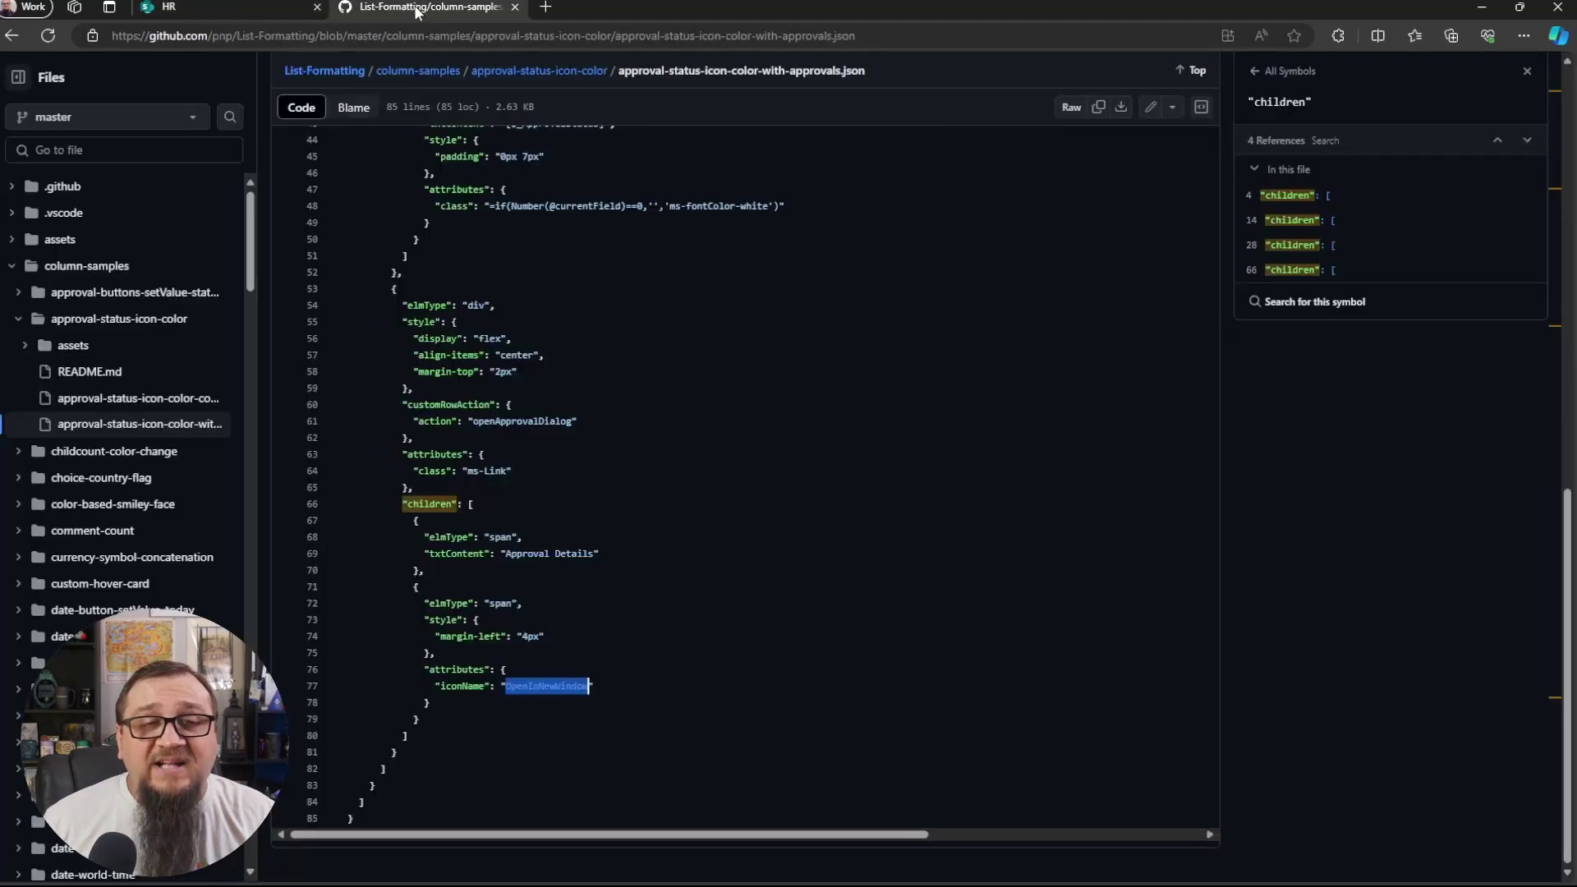
{"action": "left_click", "coordinate": [256, 5]}
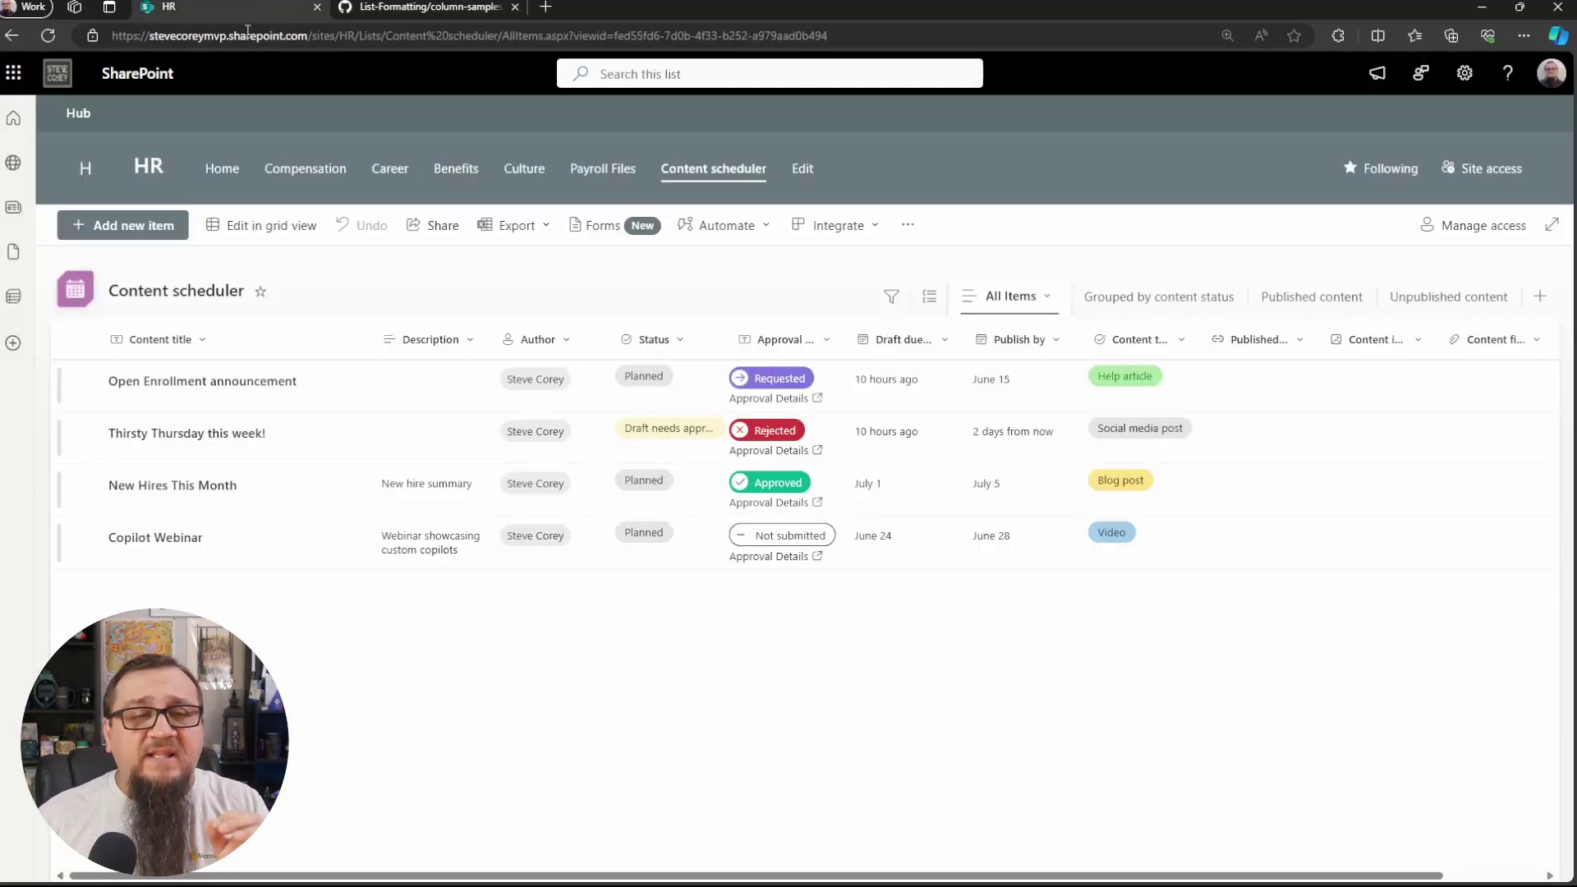